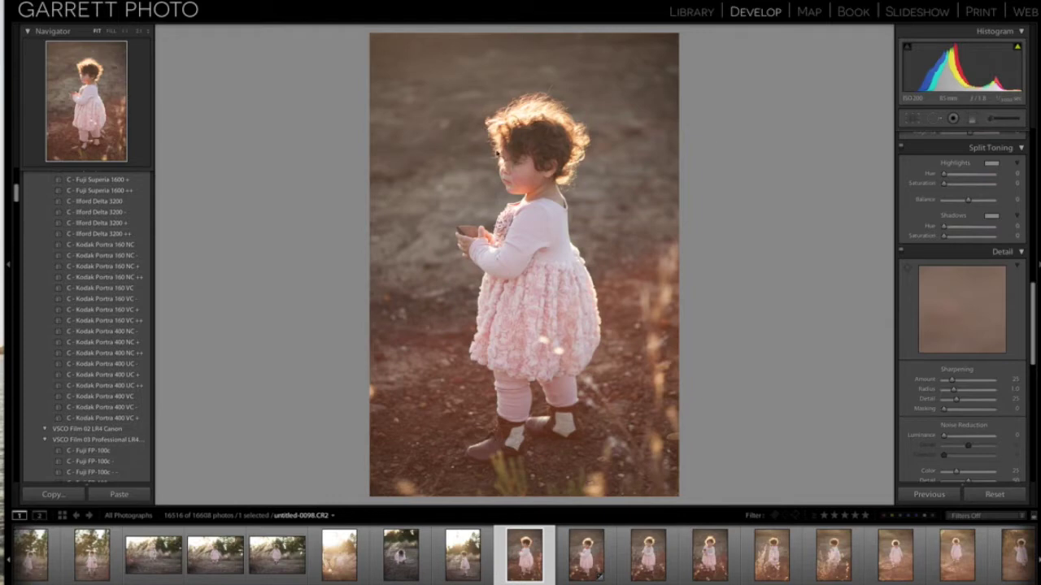
Step: Zoom to 1:1 on the child's face for a close sharpening view
click(513, 160)
click(513, 160)
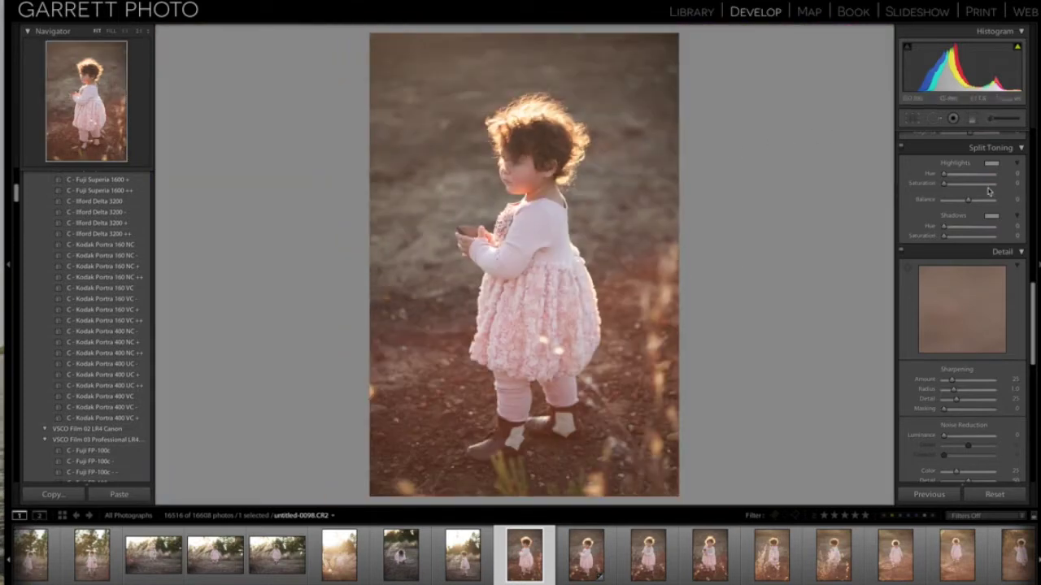
scroll(981, 194, up, 5)
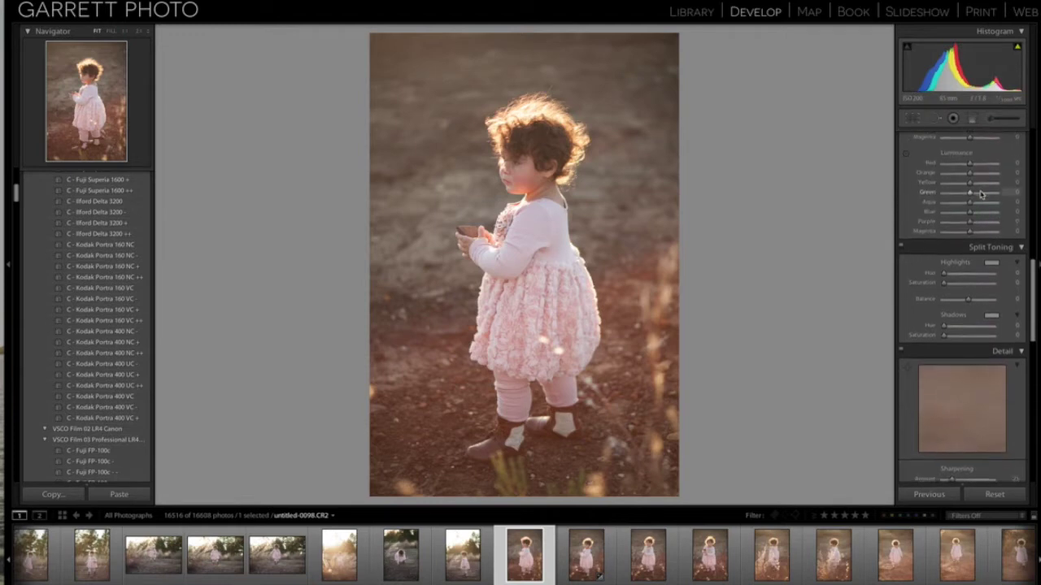
scroll(981, 194, down, 3)
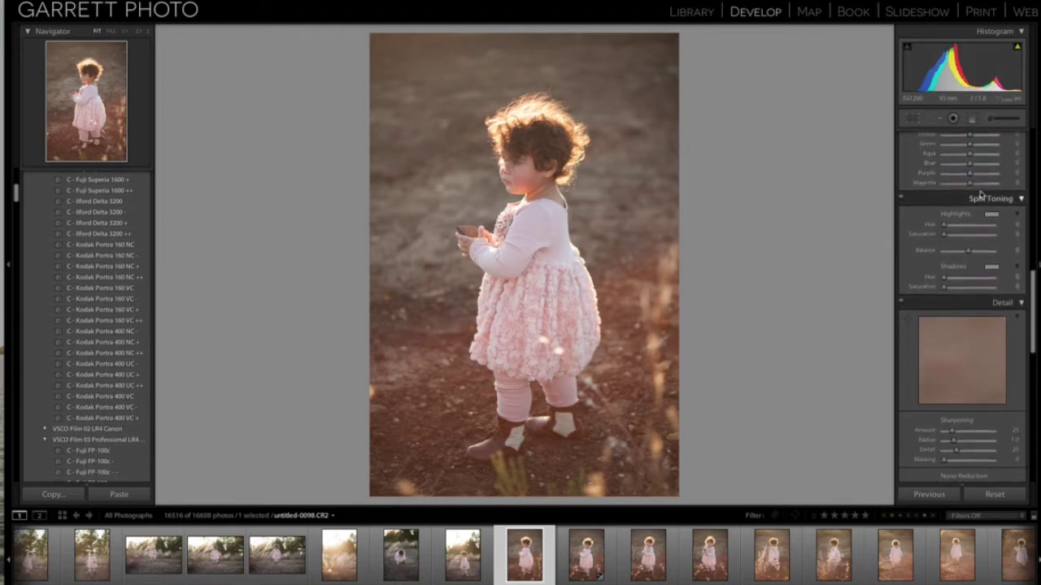
scroll(981, 194, down, 2)
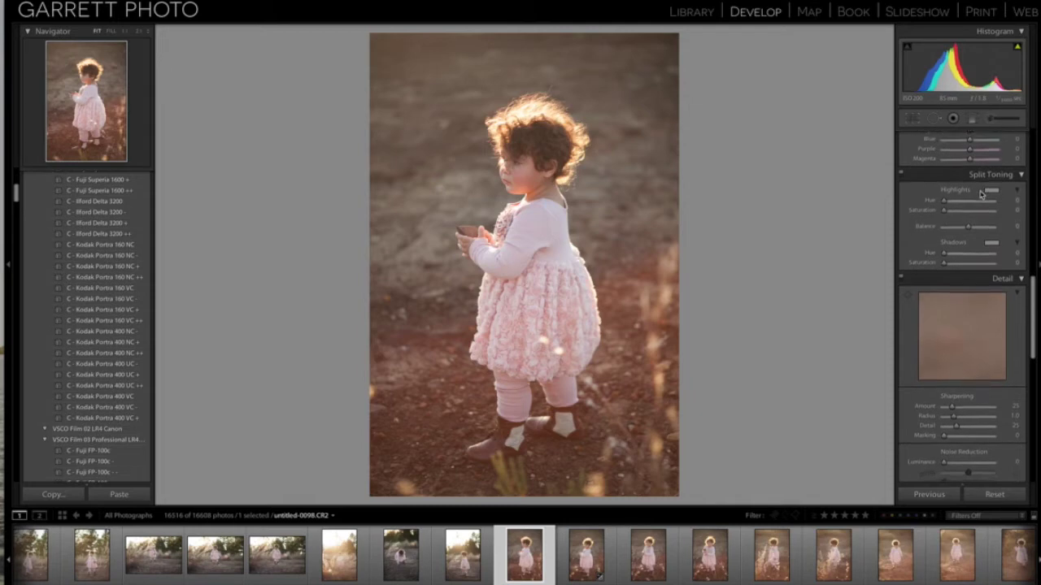
scroll(981, 193, down, 1)
scroll(982, 194, down, 1)
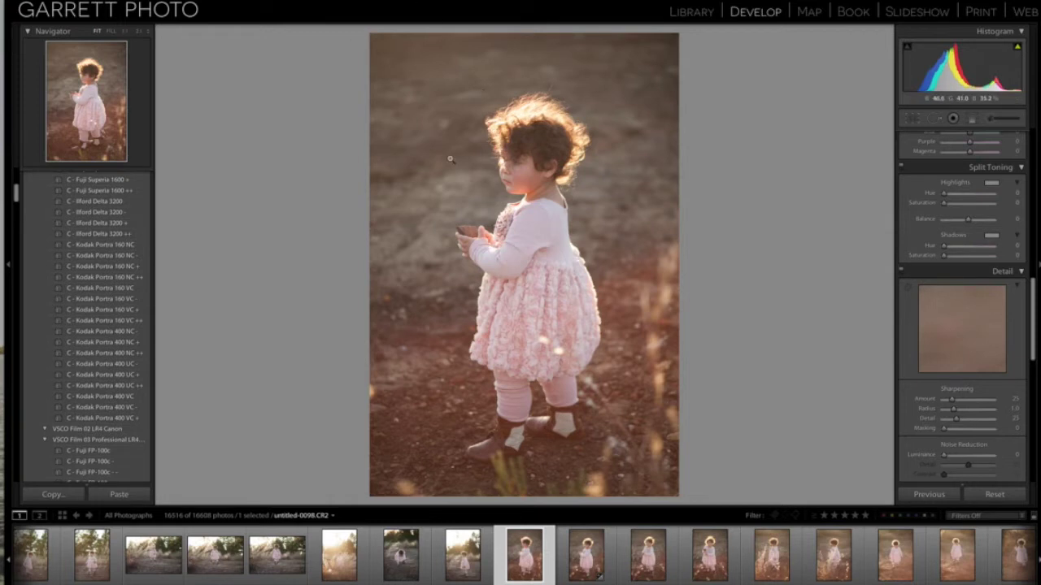
key(ctrl+Up)
key(ctrl+Up)
click(506, 142)
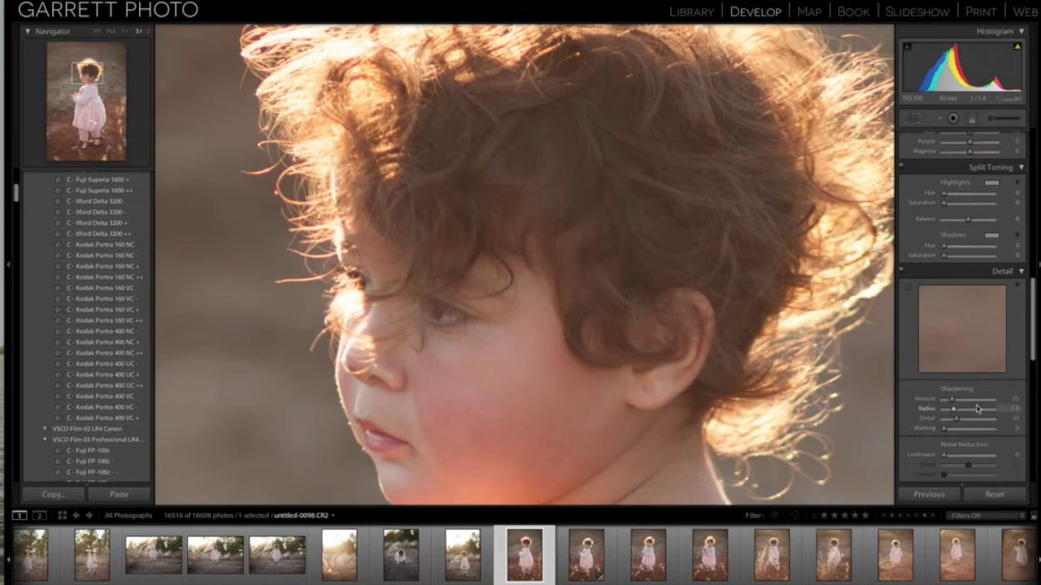
Step: Raise sharpening Amount and set Detail 49 and Masking 35, using the Alt greyscale preview
drag(953, 399, 983, 408)
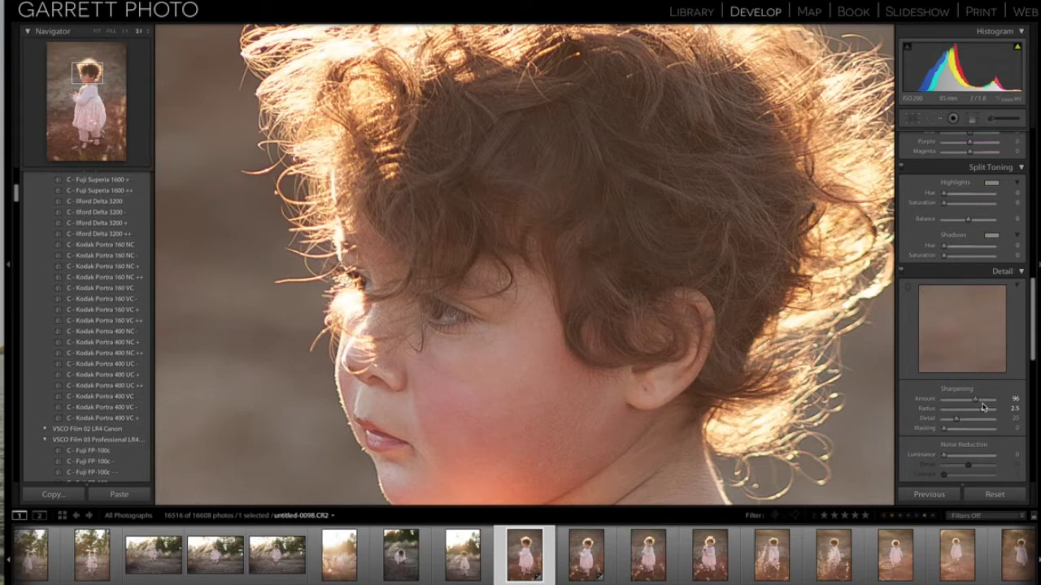
key(alt)
drag(969, 422, 962, 429)
key(alt)
Step: Fine-tune sharpening to Amount 93 and Radius 2.7 while panning across the face
drag(674, 339, 772, 312)
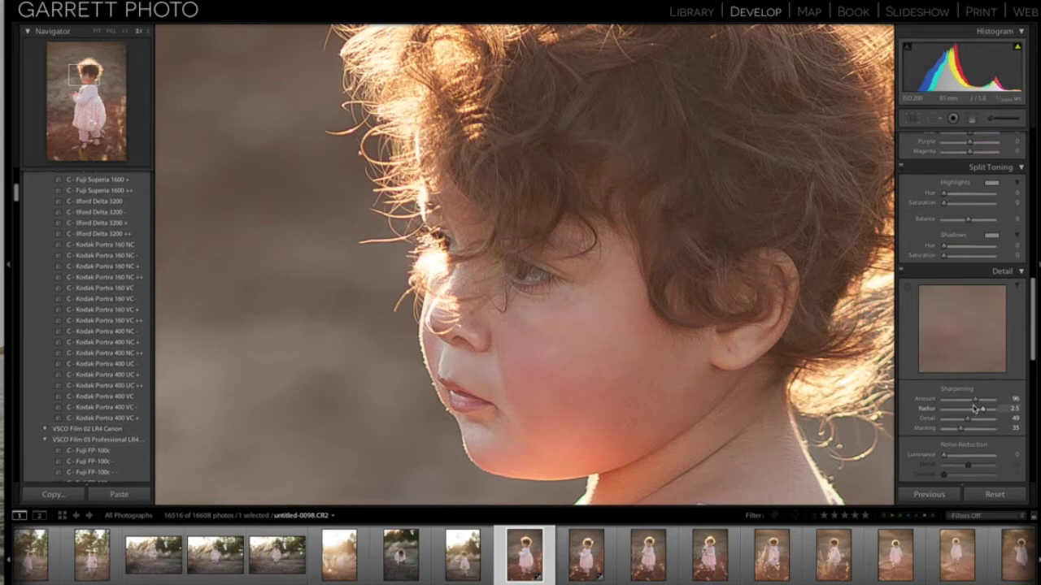
mouse_move(974, 400)
mouse_down()
mouse_move(943, 400)
mouse_move(1013, 395)
mouse_move(953, 403)
mouse_move(975, 400)
mouse_up()
mouse_move(982, 413)
mouse_down()
mouse_move(969, 413)
mouse_move(992, 409)
mouse_move(983, 407)
mouse_up()
drag(978, 409, 983, 408)
Step: Inspect the dress, face and hair at 1:1, then switch off Detail adjustments to compare
click(537, 279)
click(507, 216)
click(479, 111)
click(488, 109)
drag(489, 109, 517, 353)
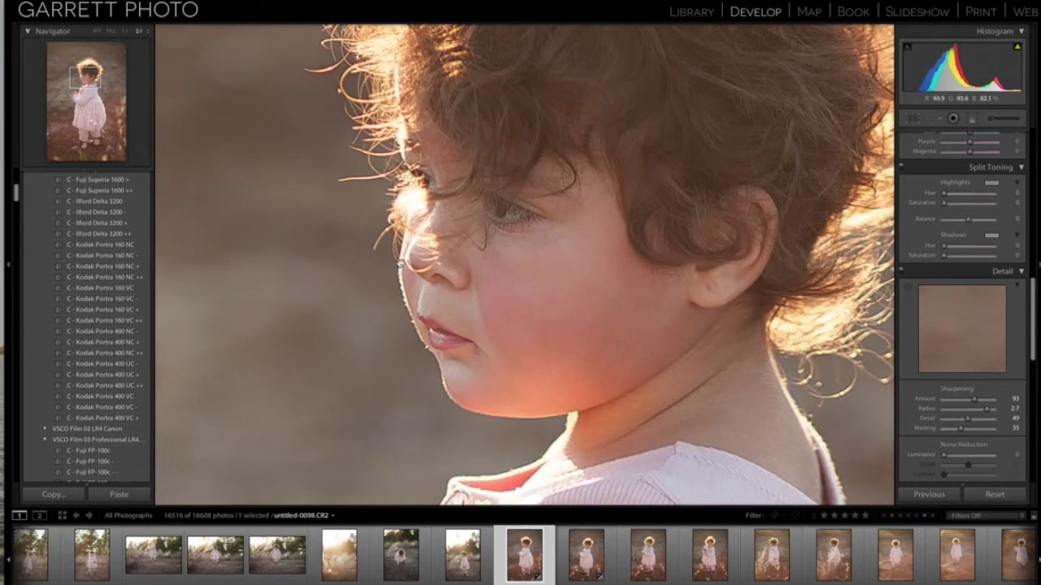
click(900, 270)
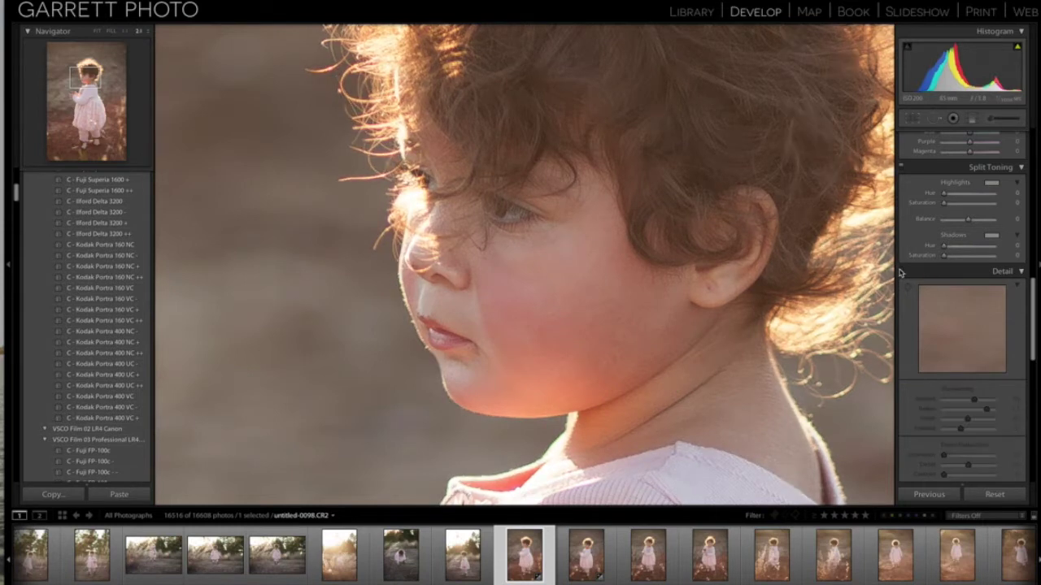
Step: Re-enable the Detail adjustments and add luminance noise reduction of 14
click(900, 271)
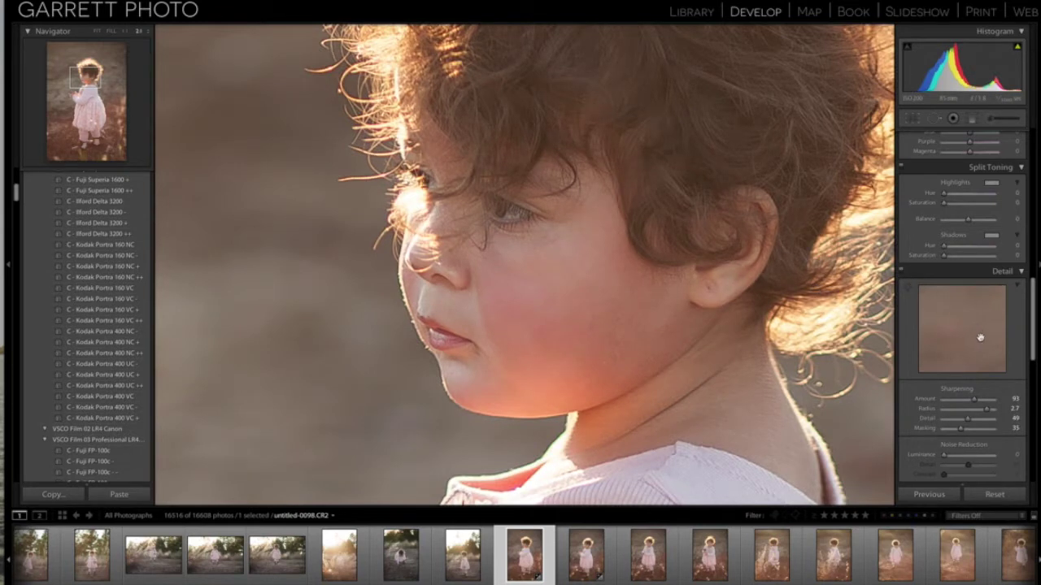
scroll(981, 340, down, 2)
scroll(980, 340, down, 1)
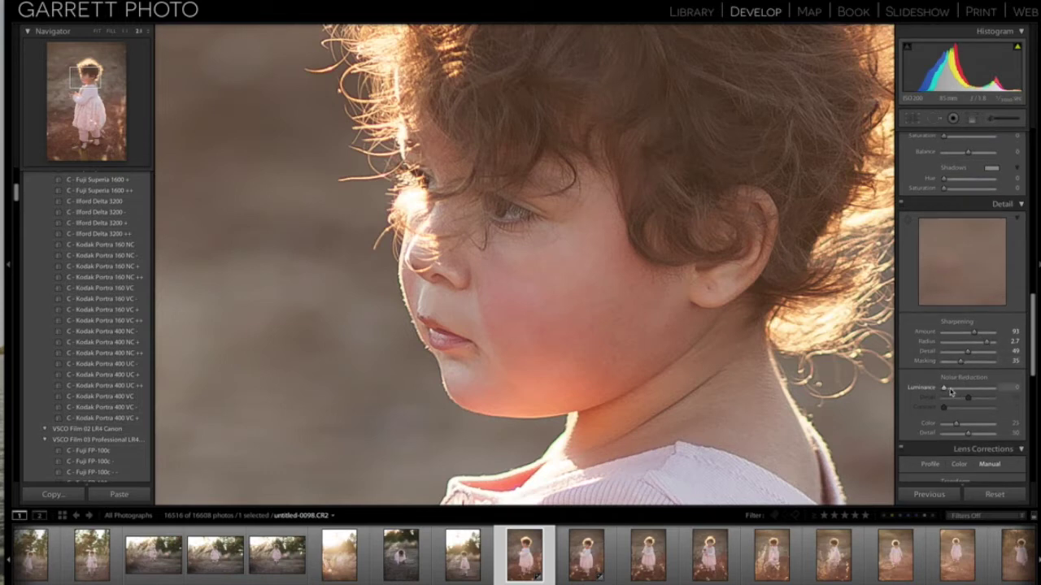
click(951, 389)
scroll(760, 301, up, 3)
Step: Toggle the Detail panel off and on to compare, then return to the whole-photo view
click(901, 205)
click(900, 204)
click(901, 205)
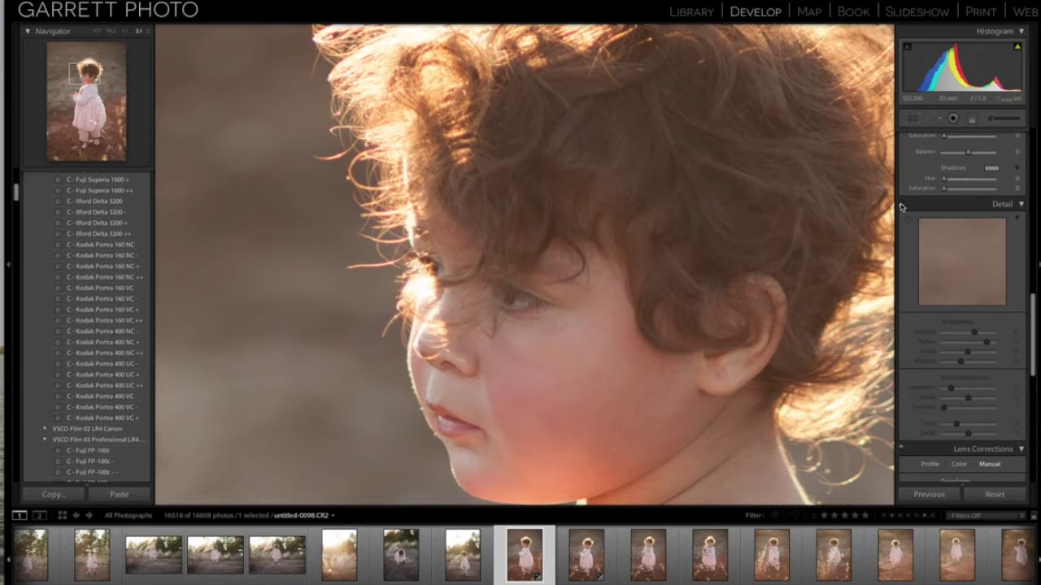
click(901, 204)
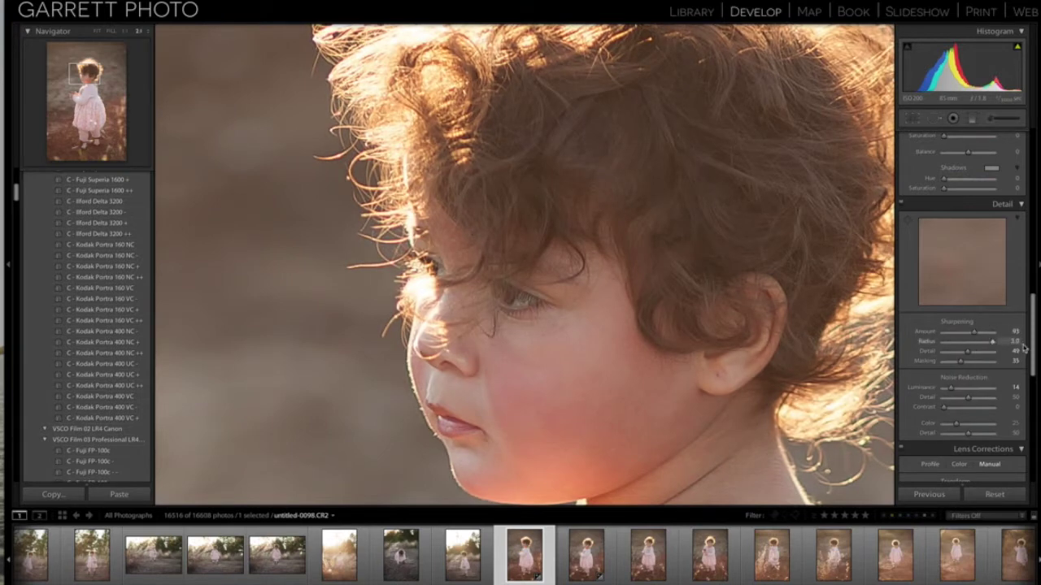
click(737, 235)
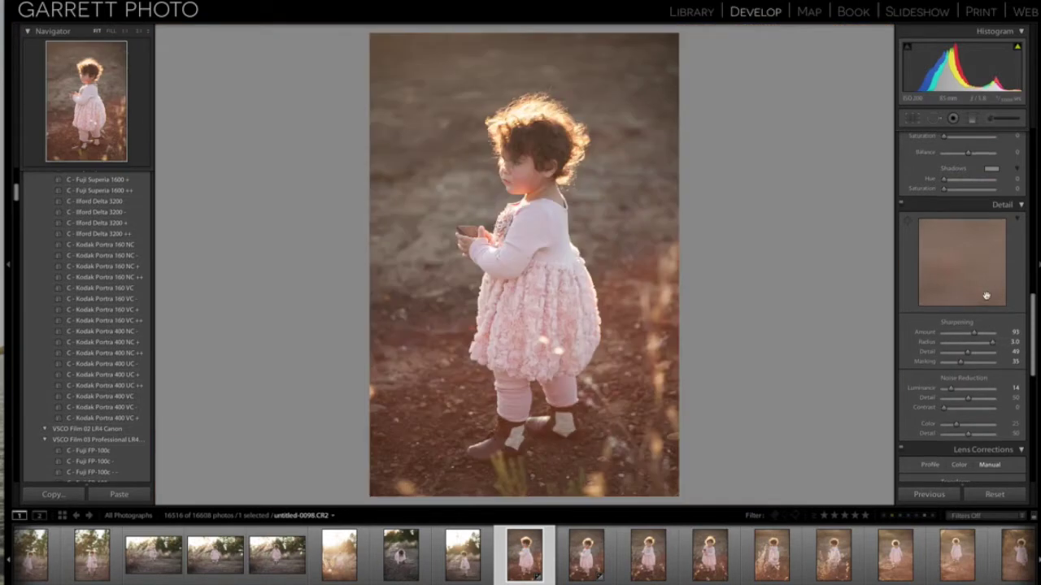
Step: Lift the tone curve's black point and try an upper S-curve point, then undo it
scroll(986, 295, up, 10)
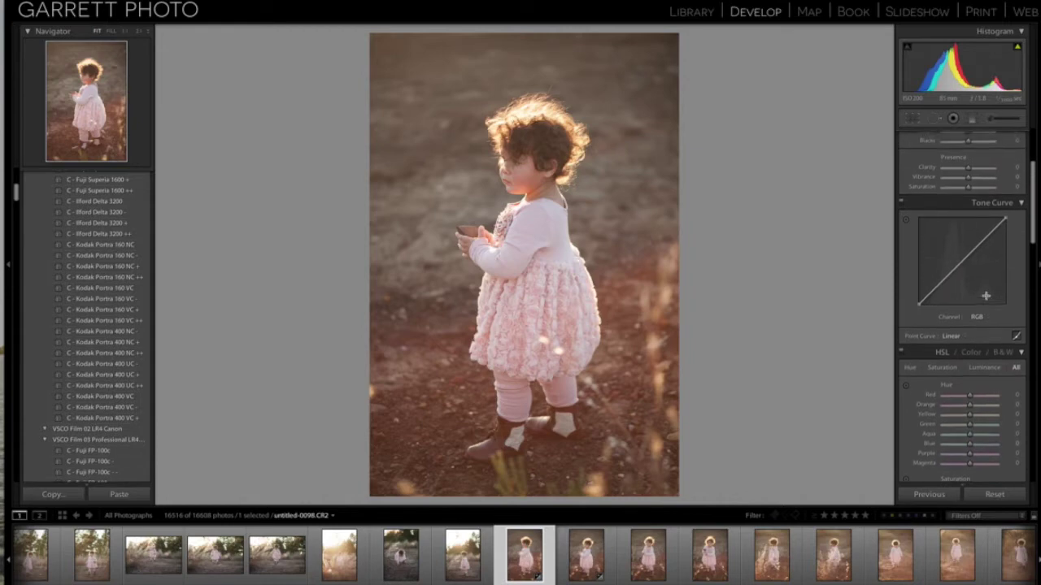
mouse_move(919, 304)
mouse_down()
mouse_move(918, 289)
mouse_move(917, 298)
mouse_up()
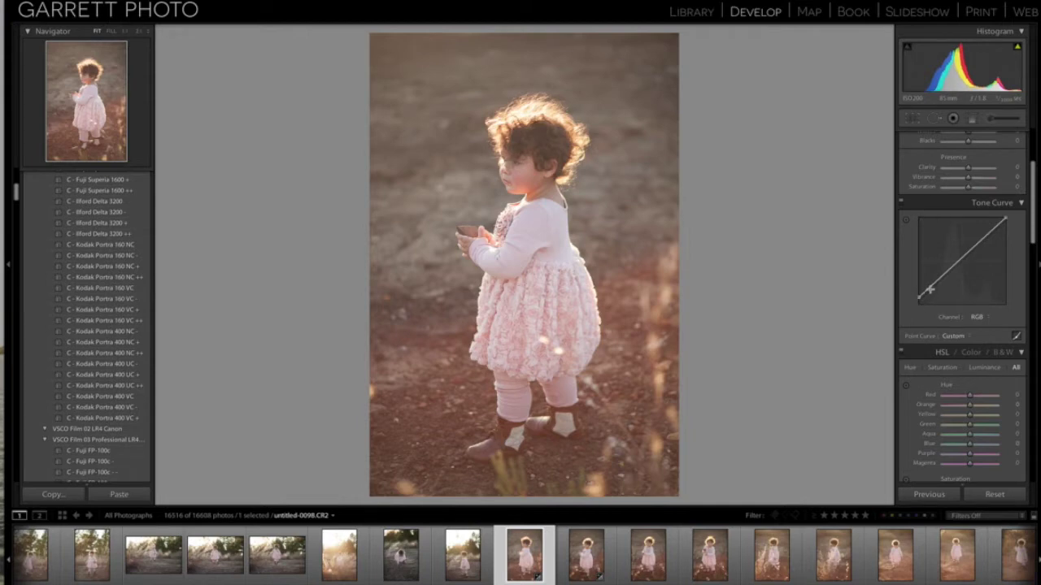
mouse_move(919, 299)
mouse_down()
mouse_move(931, 277)
mouse_move(934, 298)
mouse_up()
drag(977, 248, 977, 238)
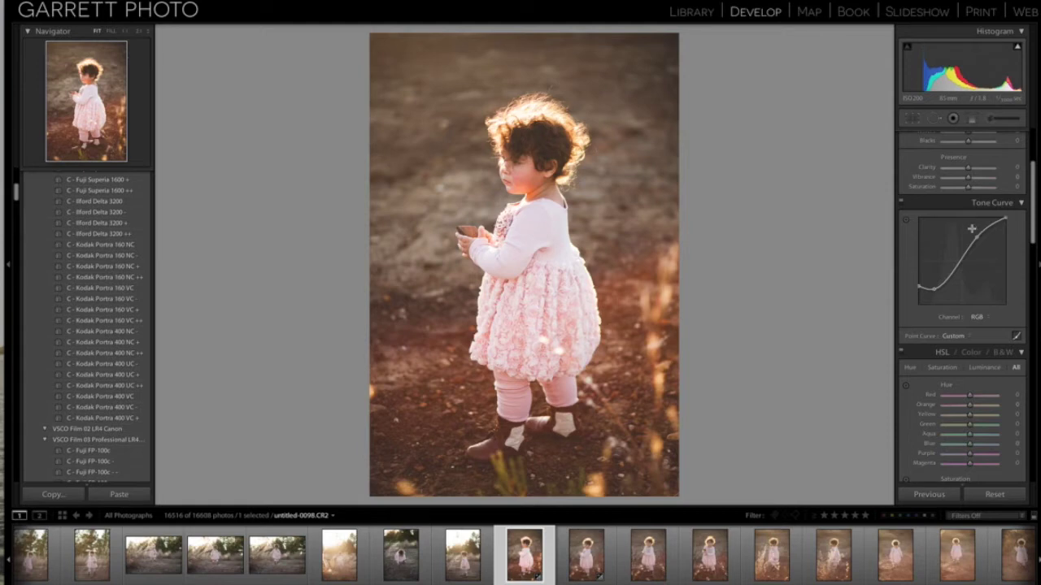
key(ctrl+z)
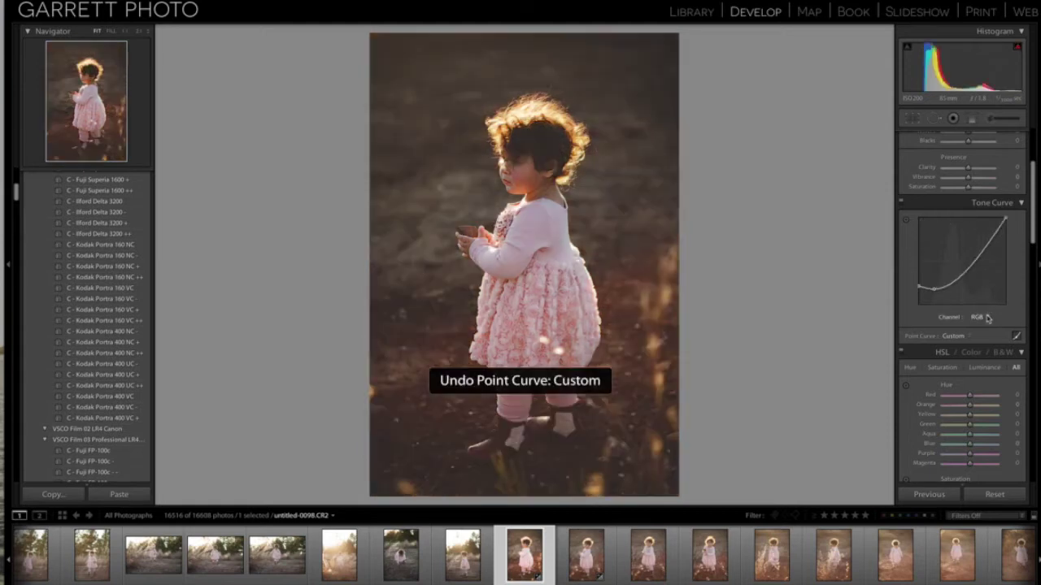
key(ctrl+z)
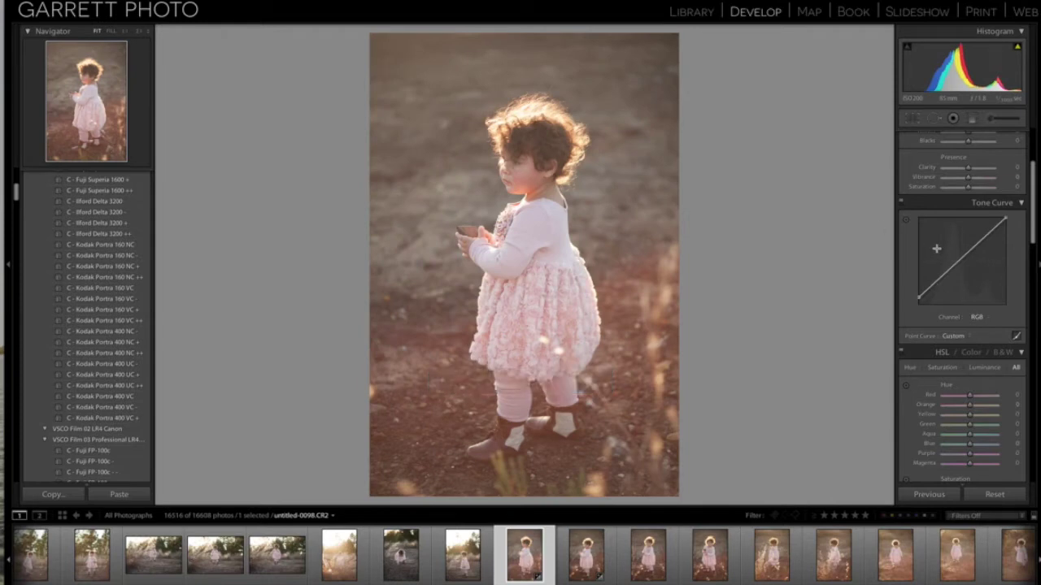
Step: Add shadow, highlight and midtone points on the RGB curve, comparing before and after
drag(934, 288, 933, 284)
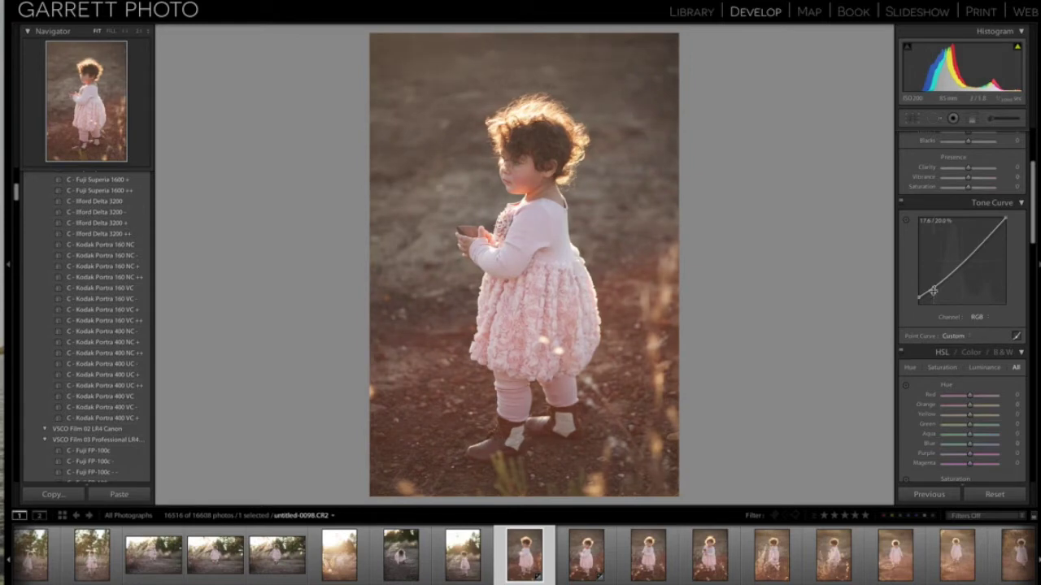
drag(986, 237, 984, 233)
key(backslash)
key(backslash)
key(backslash)
key(backslash)
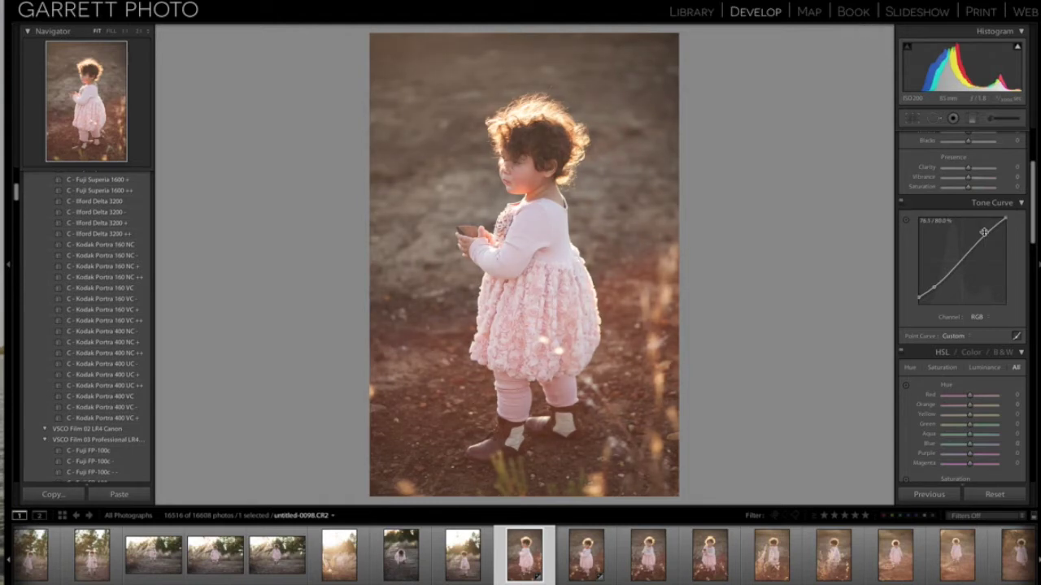
drag(959, 263, 959, 257)
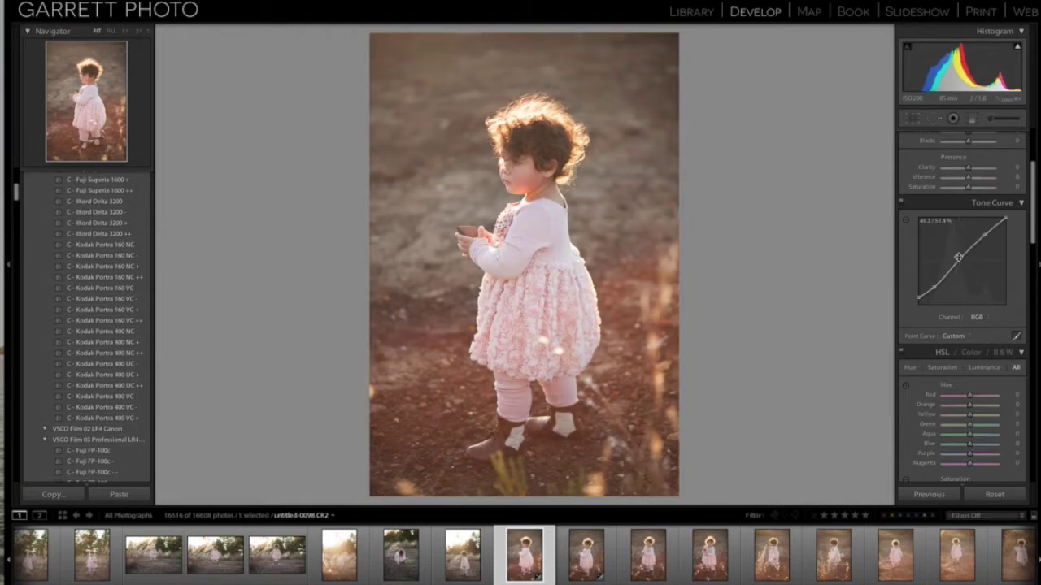
key(backslash)
key(backslash)
key(ctrl+z)
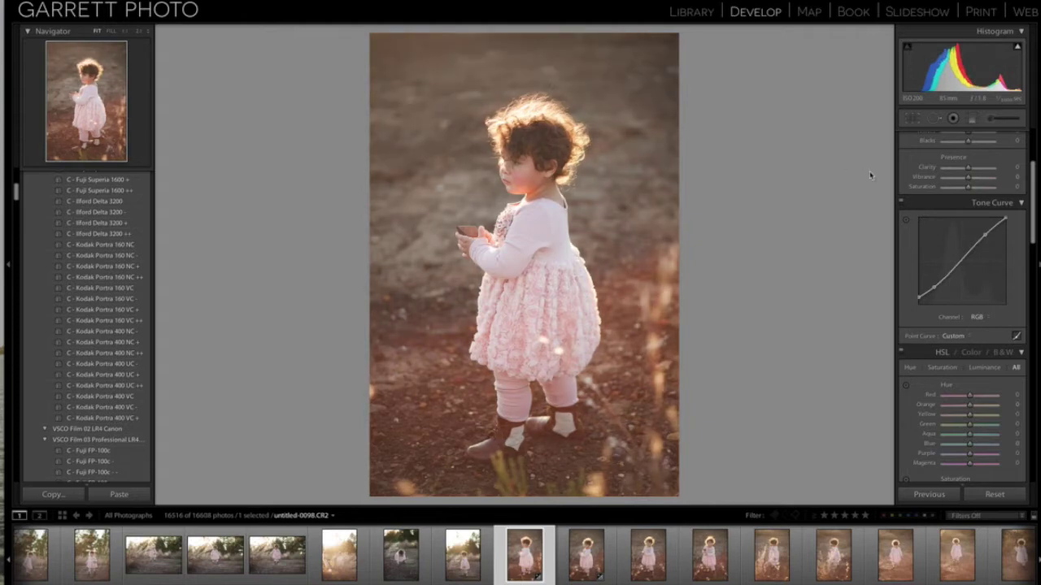
drag(959, 265, 958, 257)
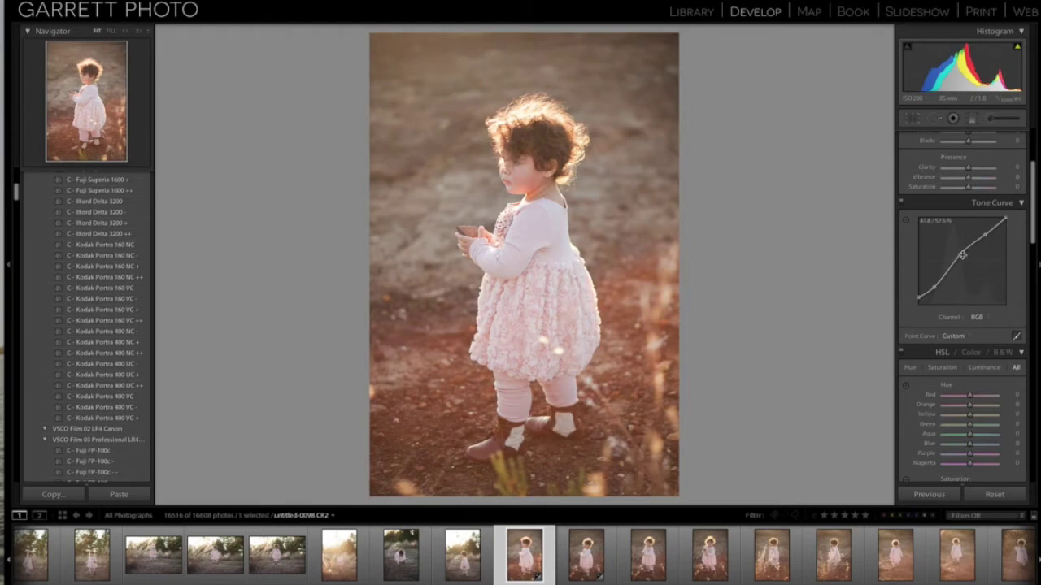
double_click(958, 257)
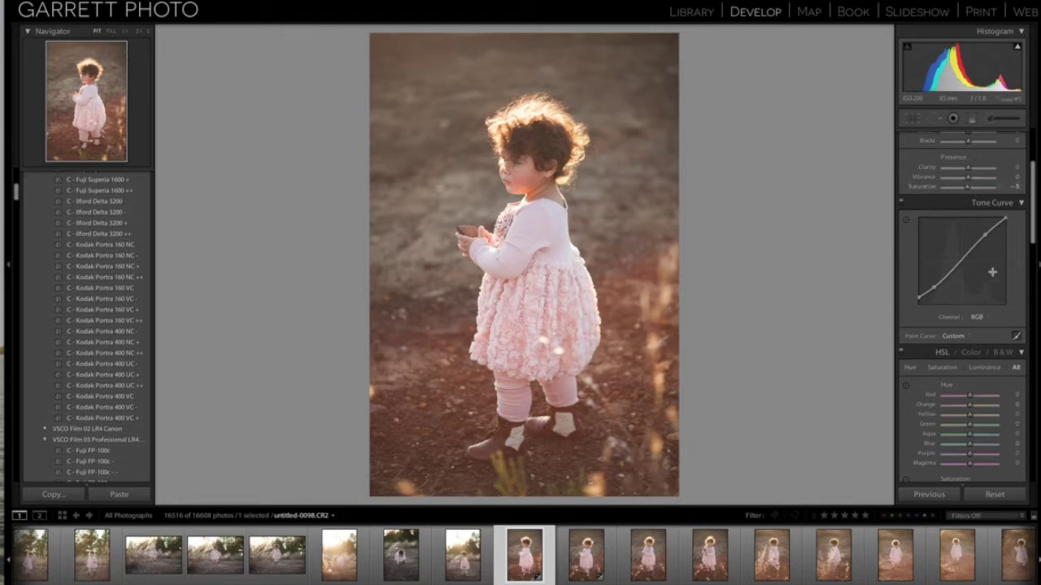
scroll(986, 293, up, 4)
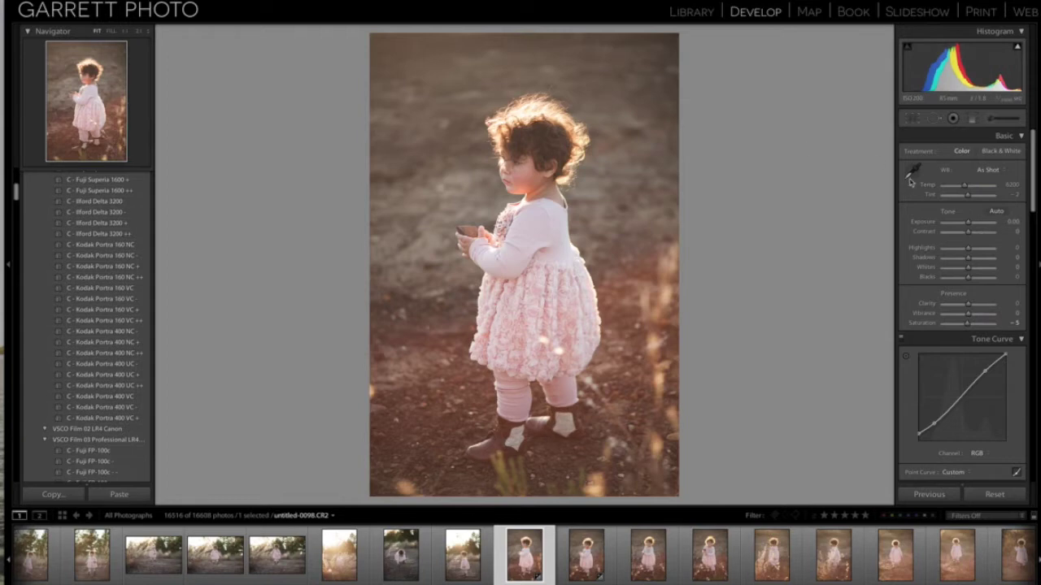
drag(971, 232, 957, 235)
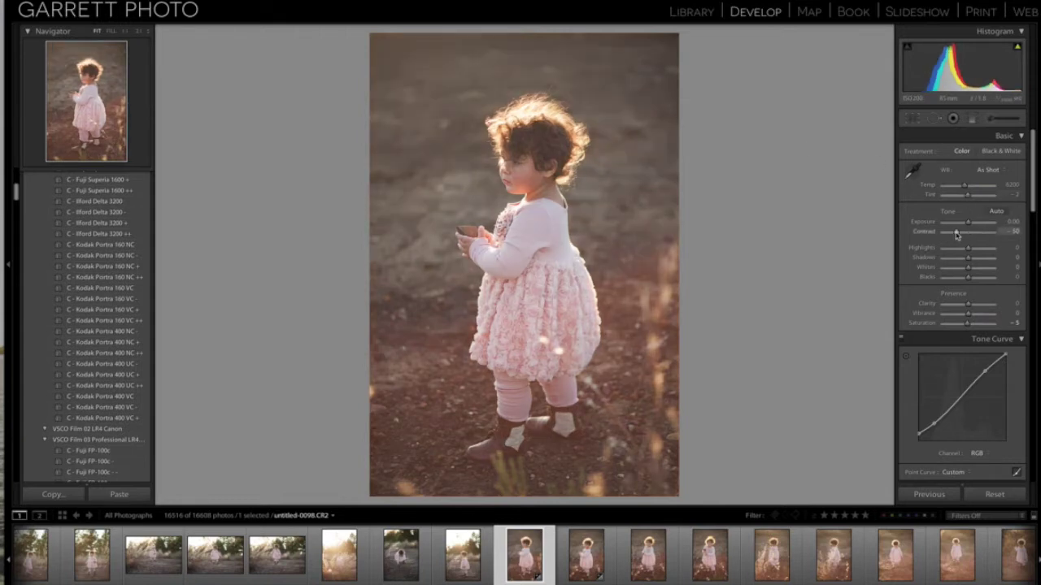
double_click(956, 235)
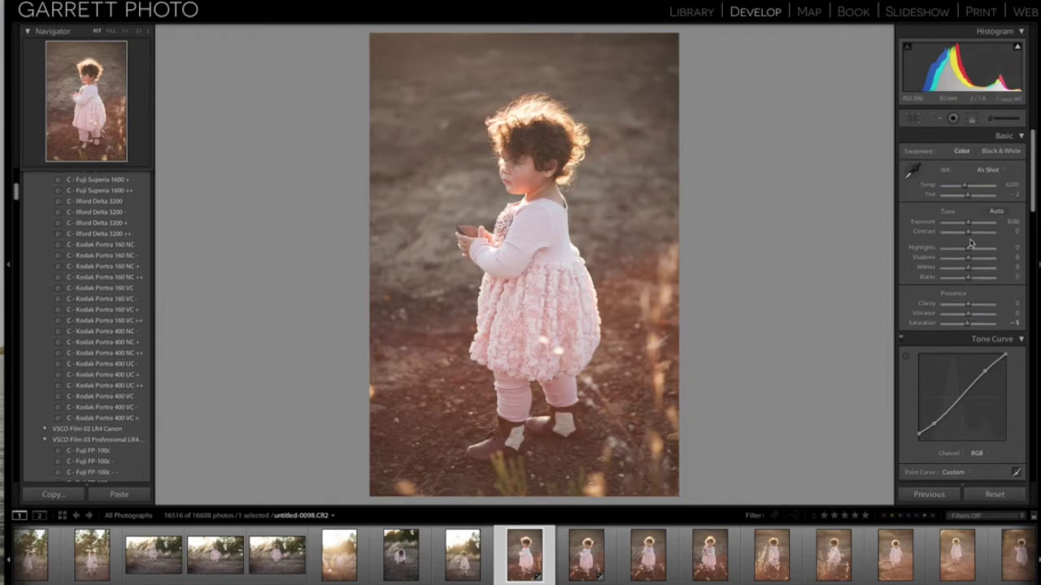
drag(968, 247, 737, 245)
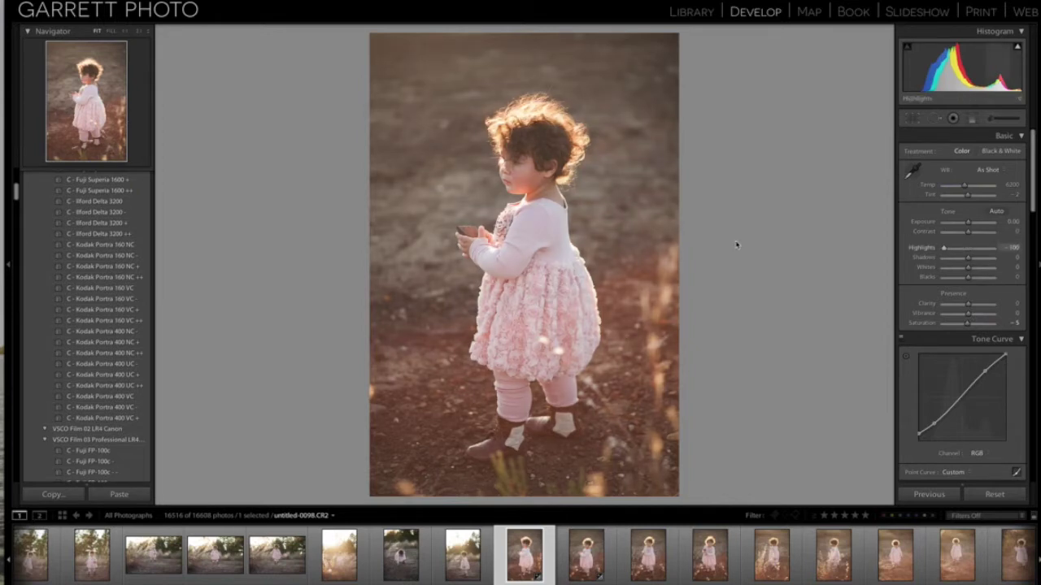
double_click(942, 251)
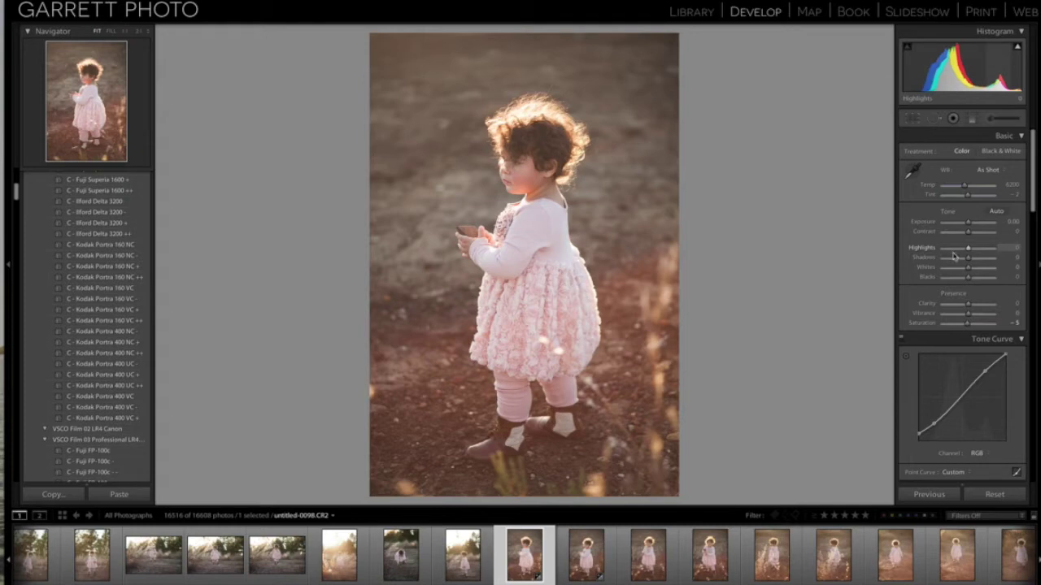
scroll(964, 258, up, 1)
scroll(968, 262, down, 1)
drag(968, 258, 932, 269)
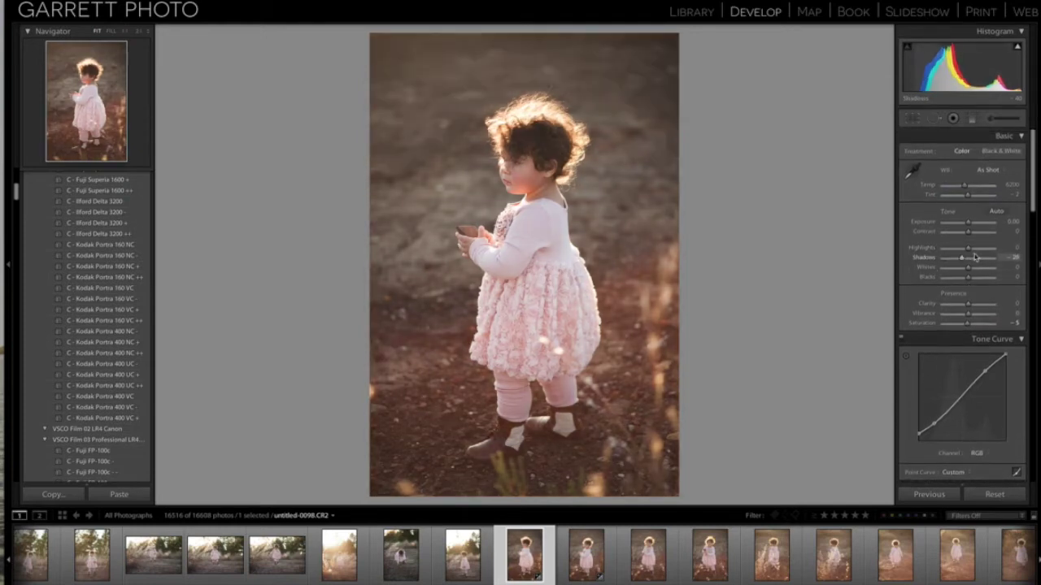
key(backslash)
key(backslash)
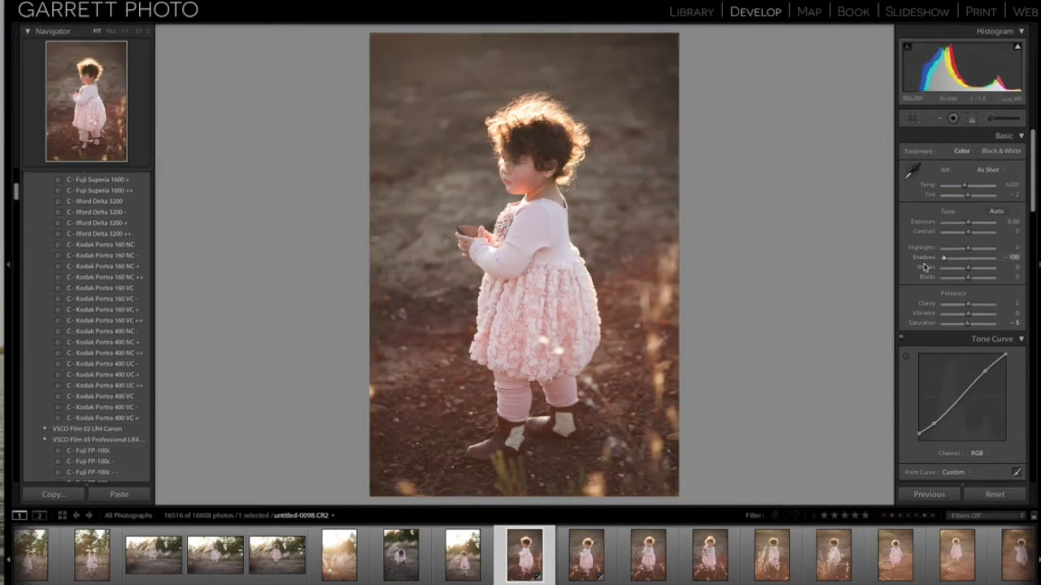
double_click(943, 258)
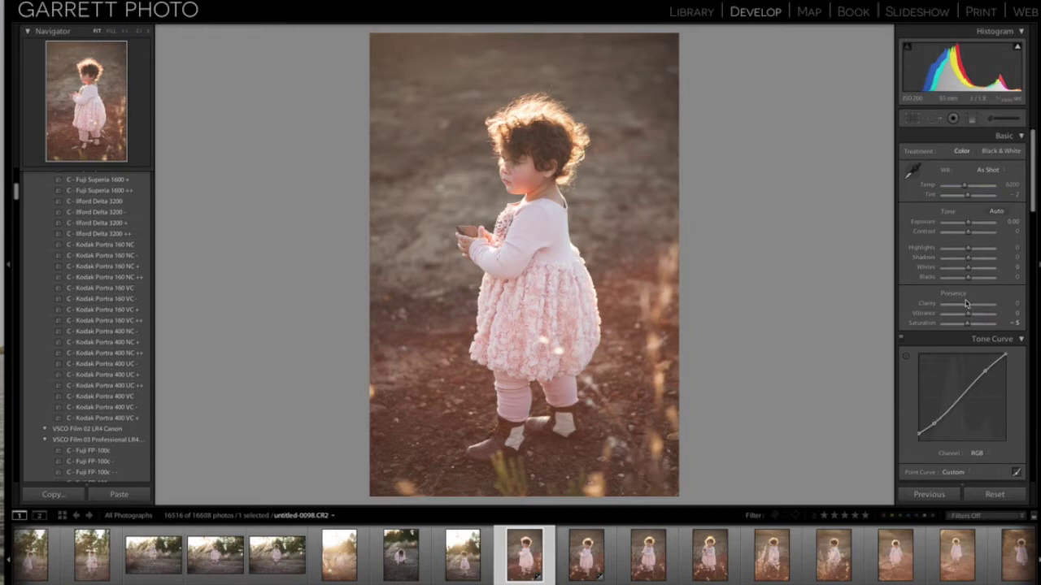
Step: Set HSL Green saturation to -35 and Yellow saturation to -45
scroll(965, 311, down, 2)
scroll(964, 312, down, 8)
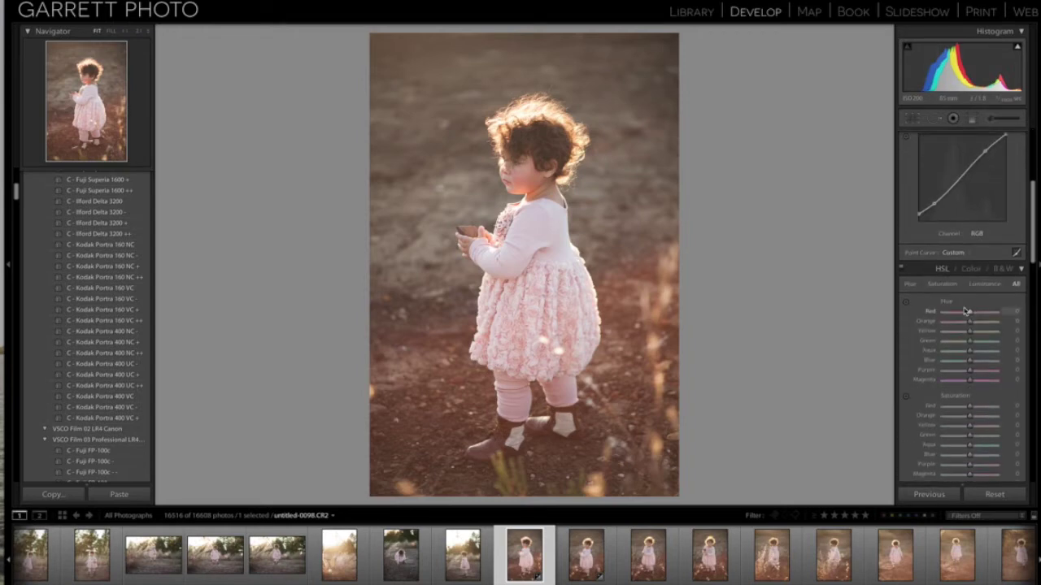
click(959, 248)
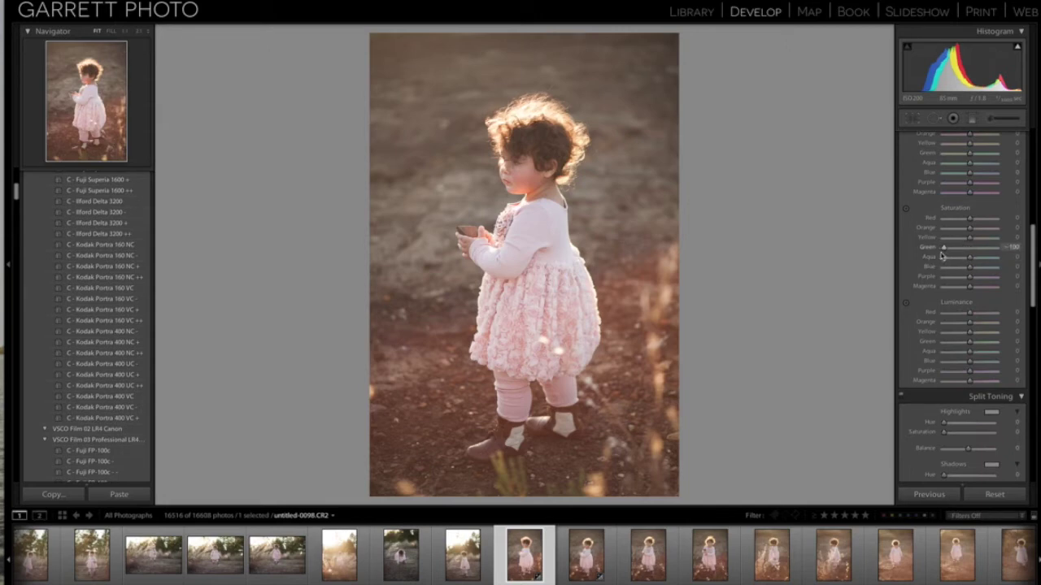
click(943, 248)
double_click(943, 248)
click(961, 249)
drag(969, 241, 958, 241)
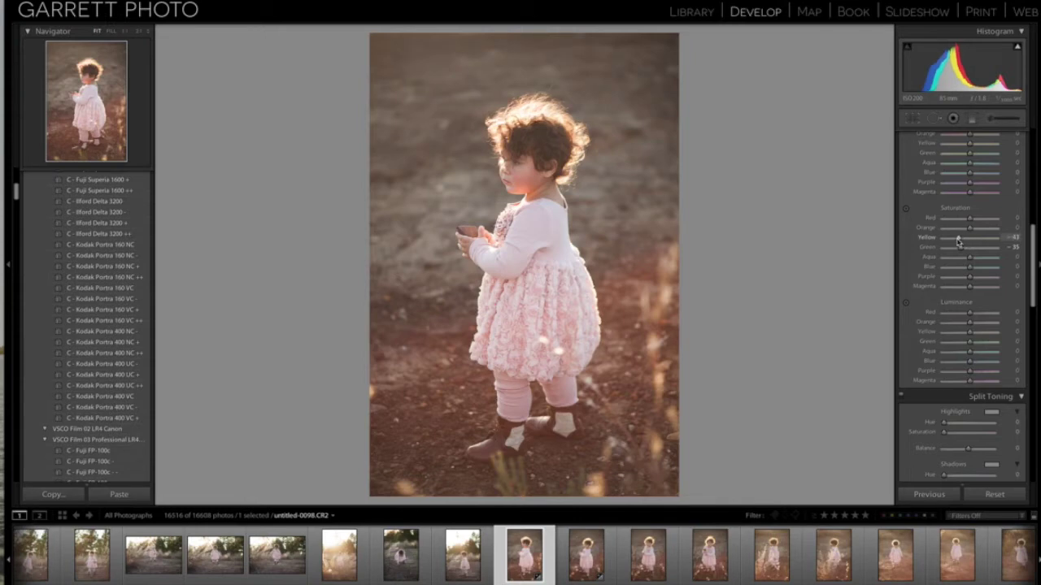
drag(958, 242, 957, 241)
Step: Toggle the HSL adjustments off and on to compare the saturation changes
scroll(957, 242, up, 3)
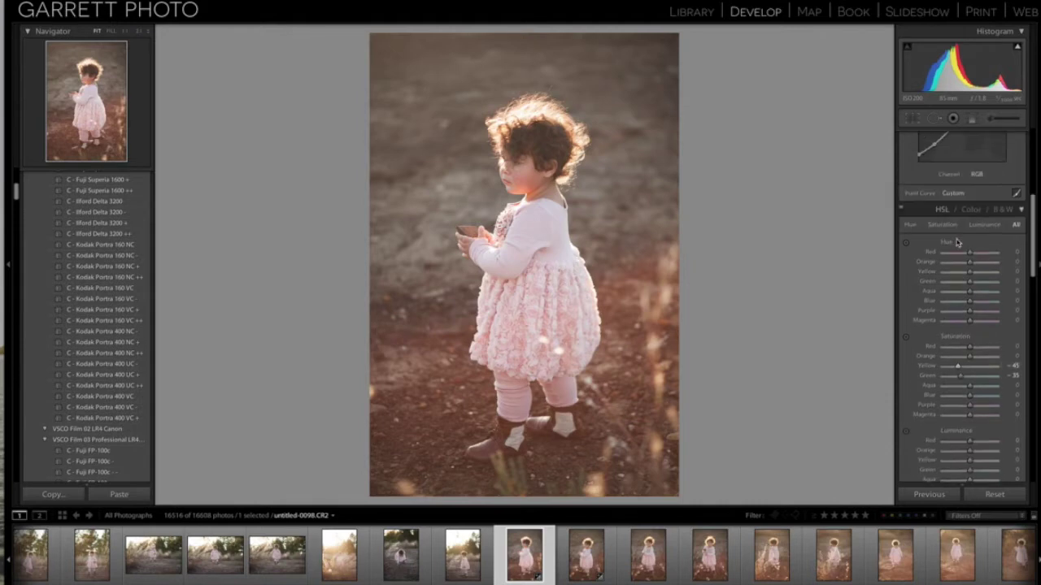
click(901, 210)
click(901, 210)
click(902, 211)
click(902, 210)
Step: Try lowering Red and Orange saturation, then reset both to 0
drag(976, 350, 956, 350)
double_click(956, 349)
drag(969, 358, 965, 358)
double_click(967, 360)
scroll(946, 304, up, 4)
scroll(946, 304, up, 2)
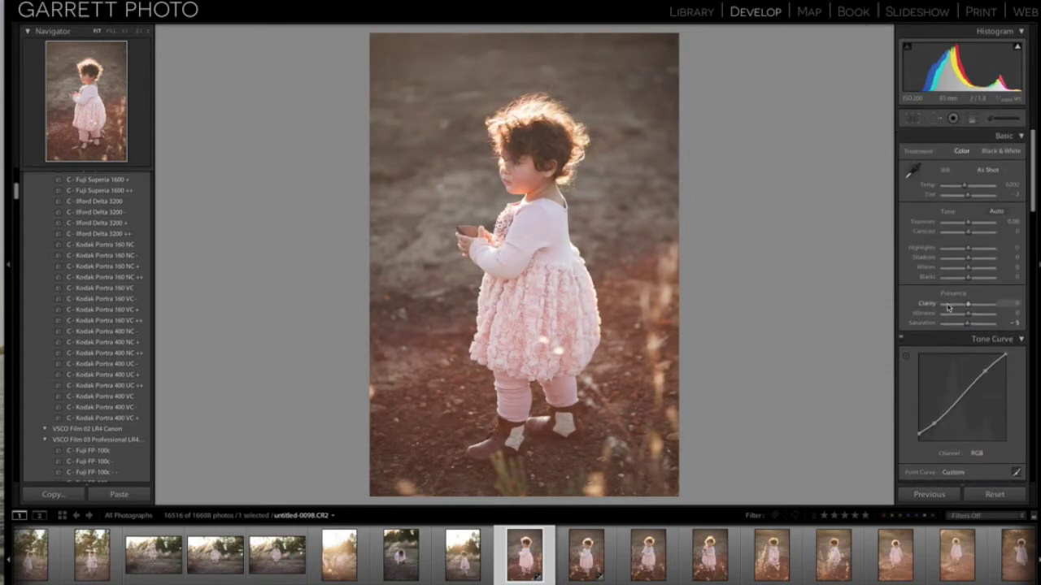
Step: Lower the curve's shadow point, nudge the highlight point, and add a lifted midtone point
drag(933, 427, 933, 426)
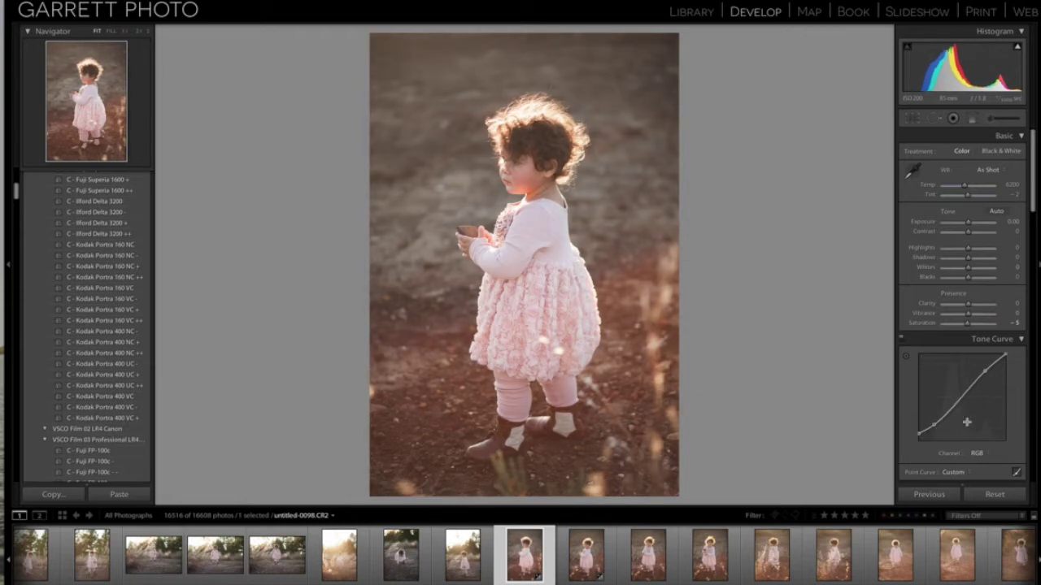
key(backslash)
key(backslash)
key(backslash)
key(backslash)
drag(983, 371, 983, 370)
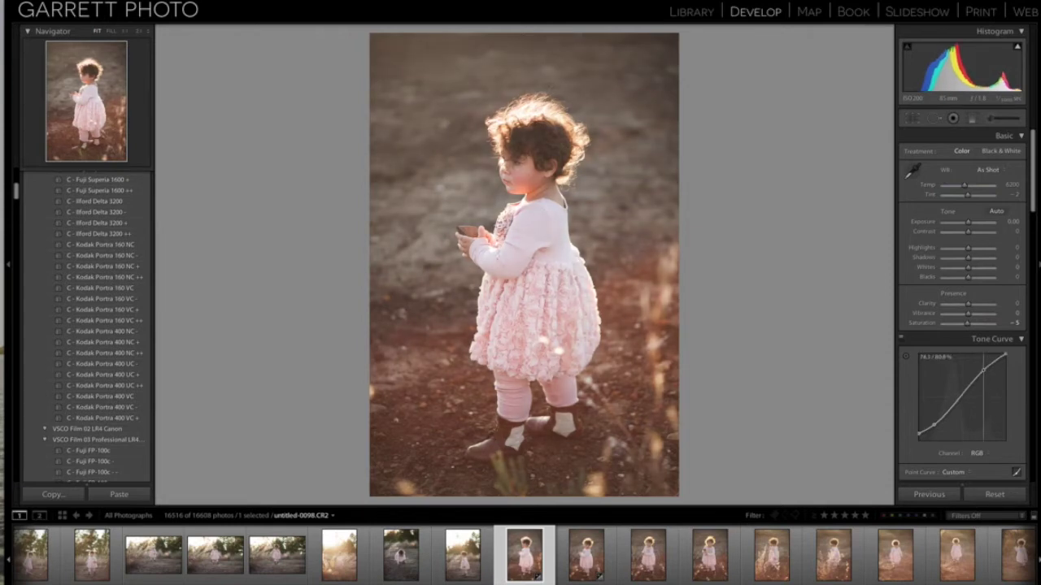
click(970, 383)
drag(969, 383, 969, 381)
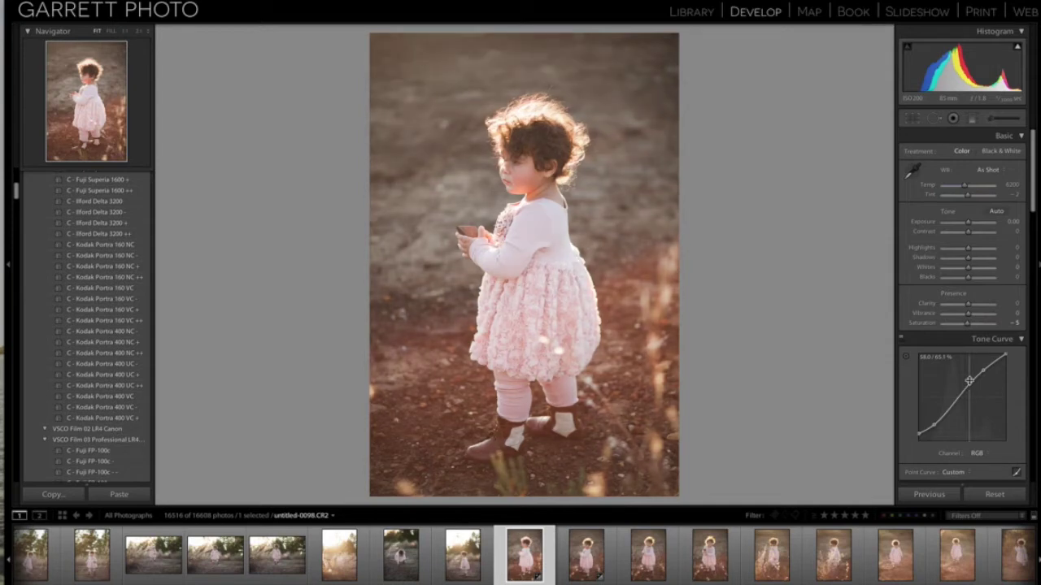
scroll(964, 363, down, 7)
scroll(965, 356, down, 5)
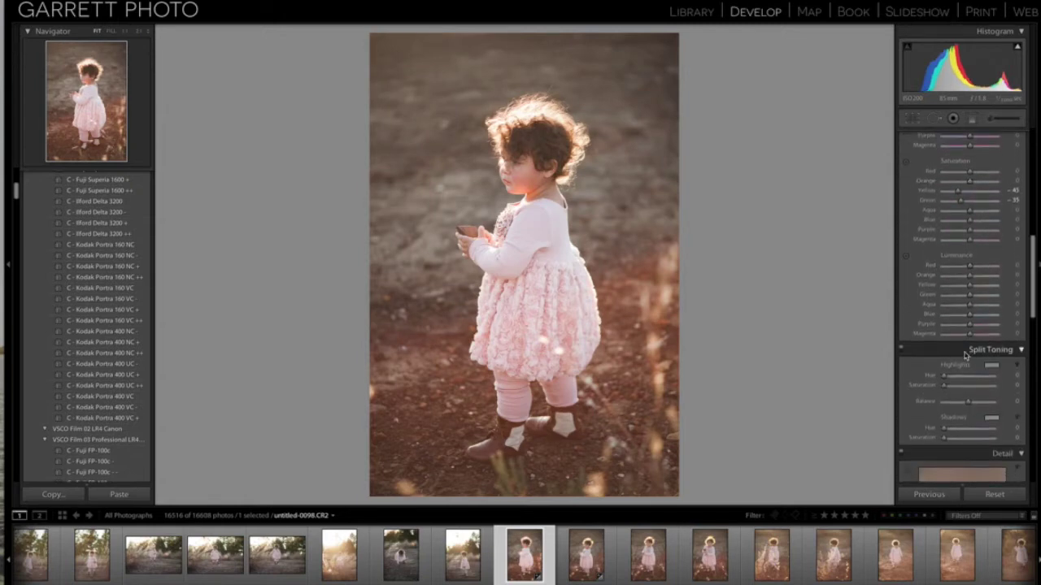
scroll(965, 355, up, 15)
scroll(965, 356, down, 1)
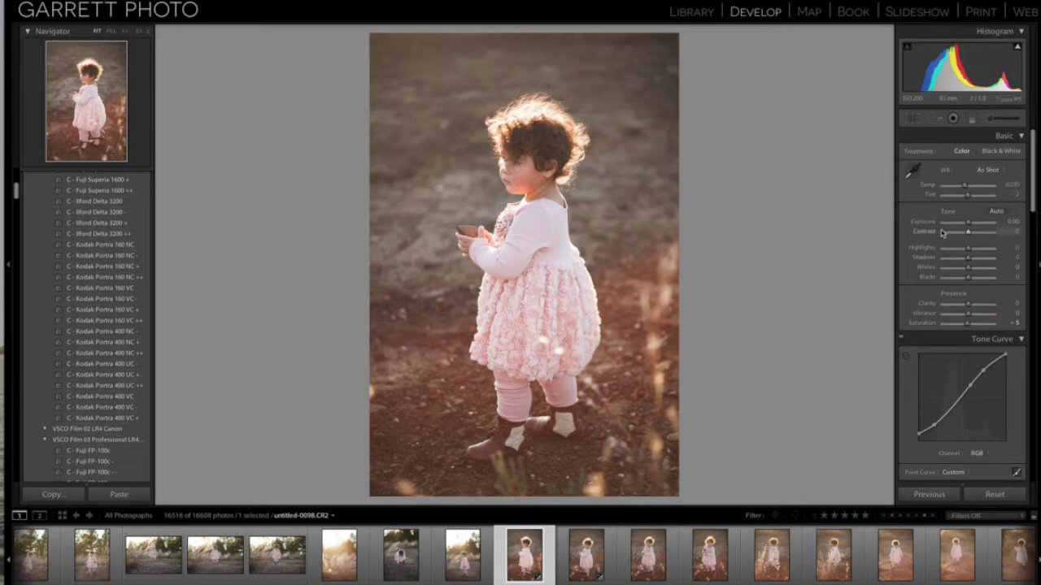
Step: Send the photo via Edit In > Open as Smart Object in Photoshop
right_click(590, 216)
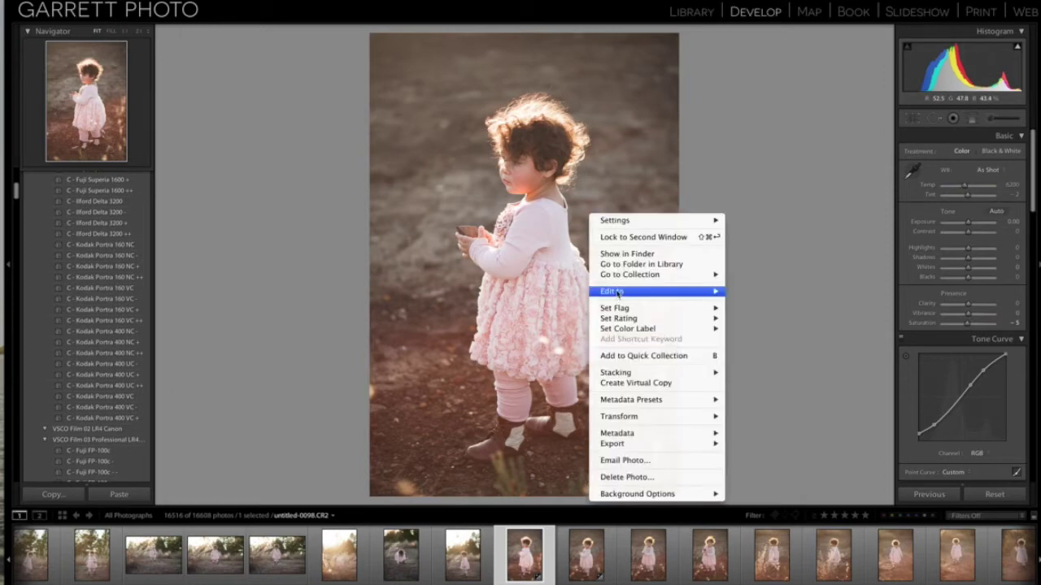
mouse_move(618, 292)
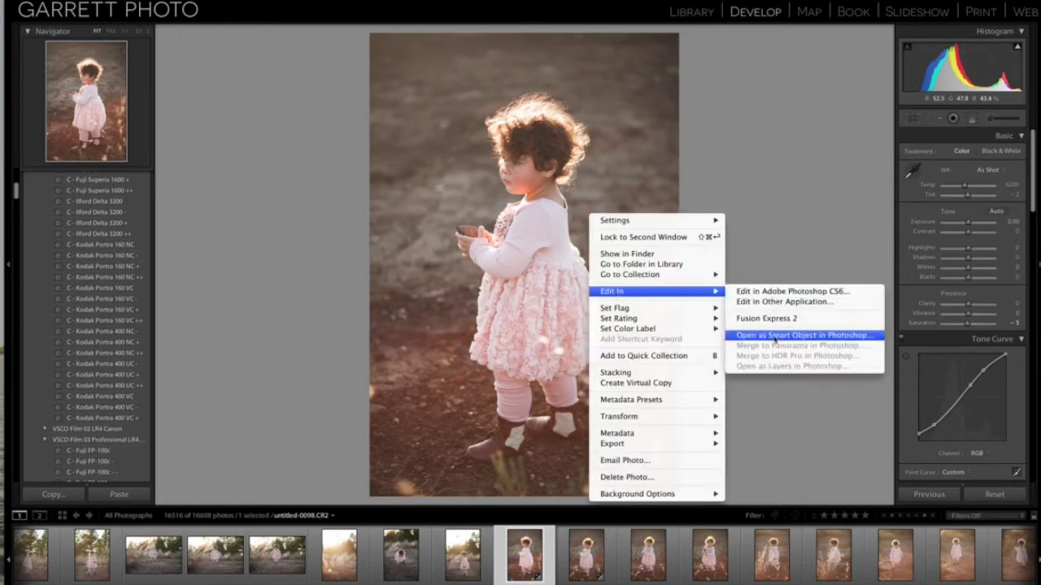
click(774, 336)
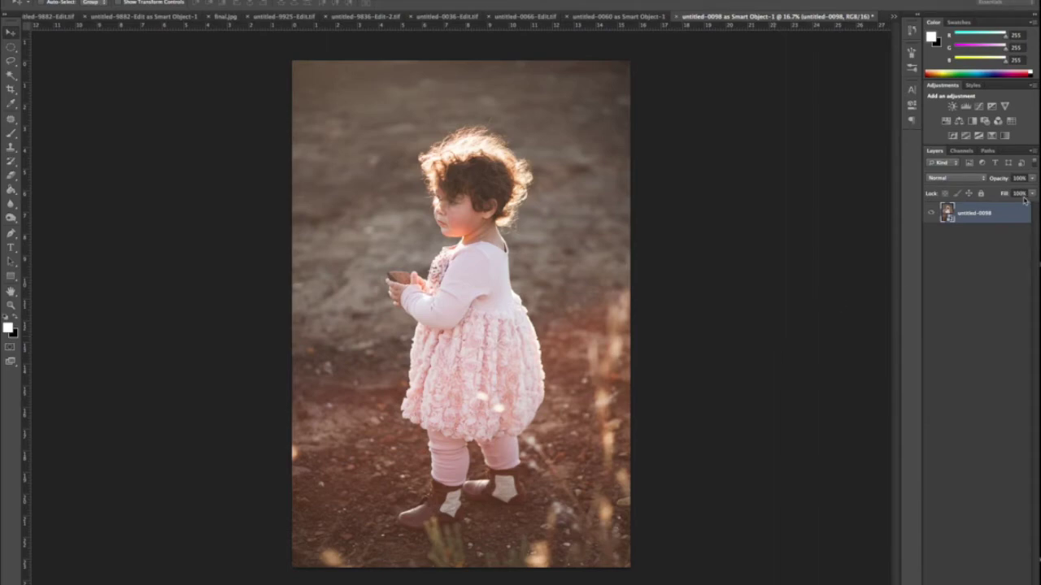
Step: Duplicate the photo layer and rasterize the copy
key(ctrl+j)
right_click(985, 211)
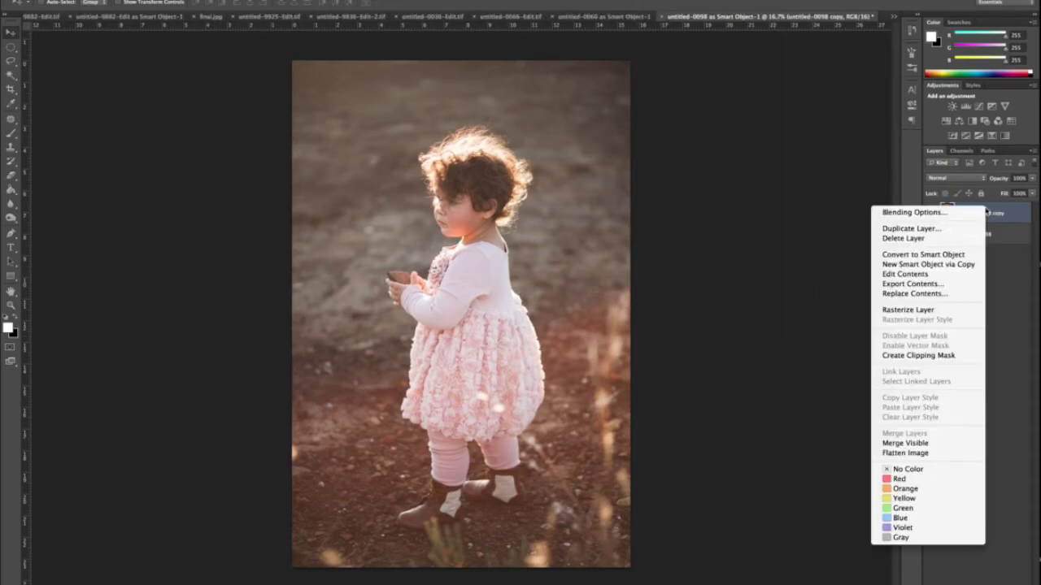
click(943, 304)
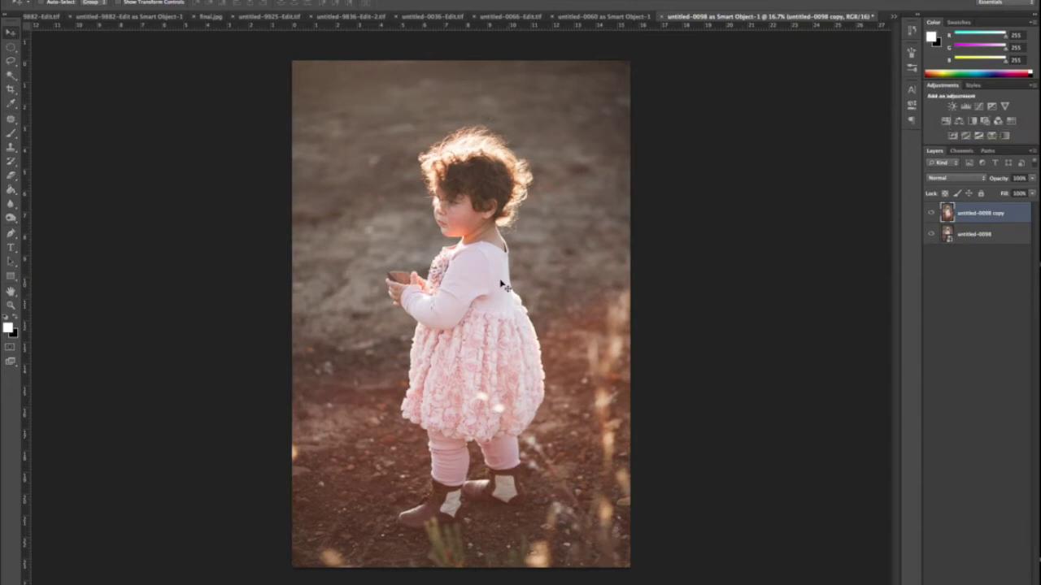
Step: Zoom to 100% on the child's cheek to inspect it, then zoom back out to the whole photo
key(z)
click(450, 172)
click(451, 173)
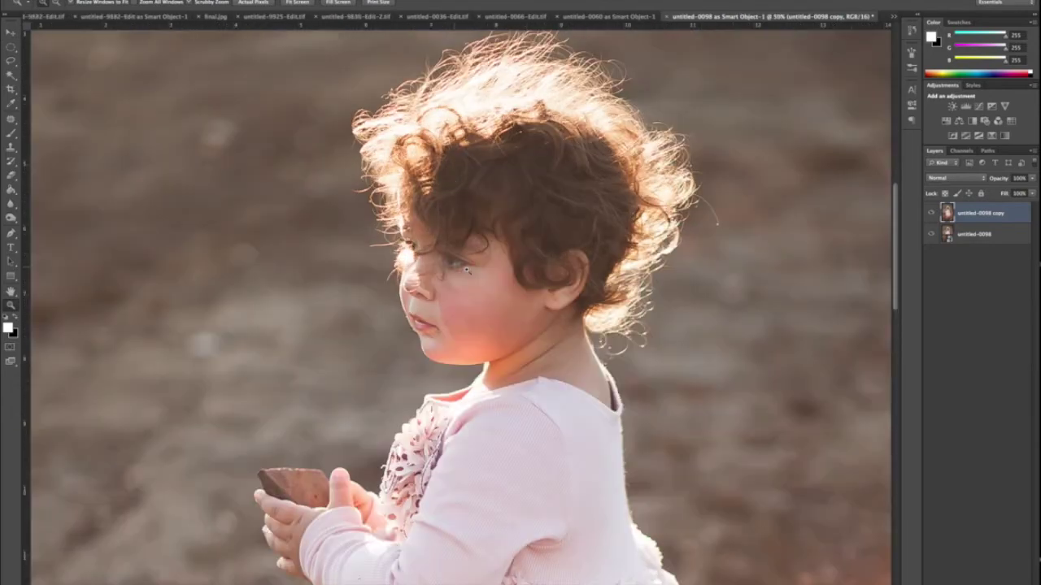
click(467, 325)
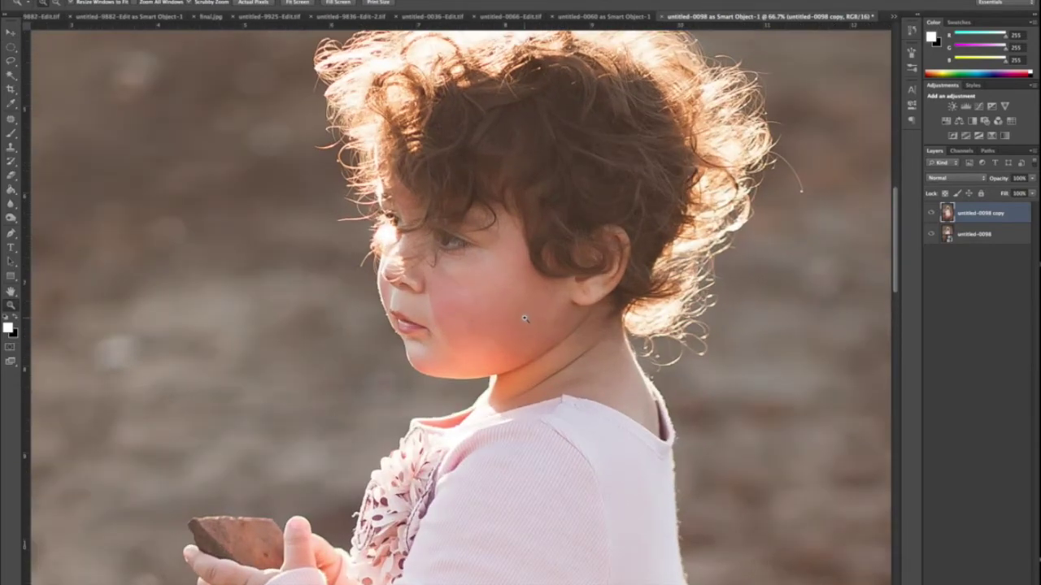
click(458, 285)
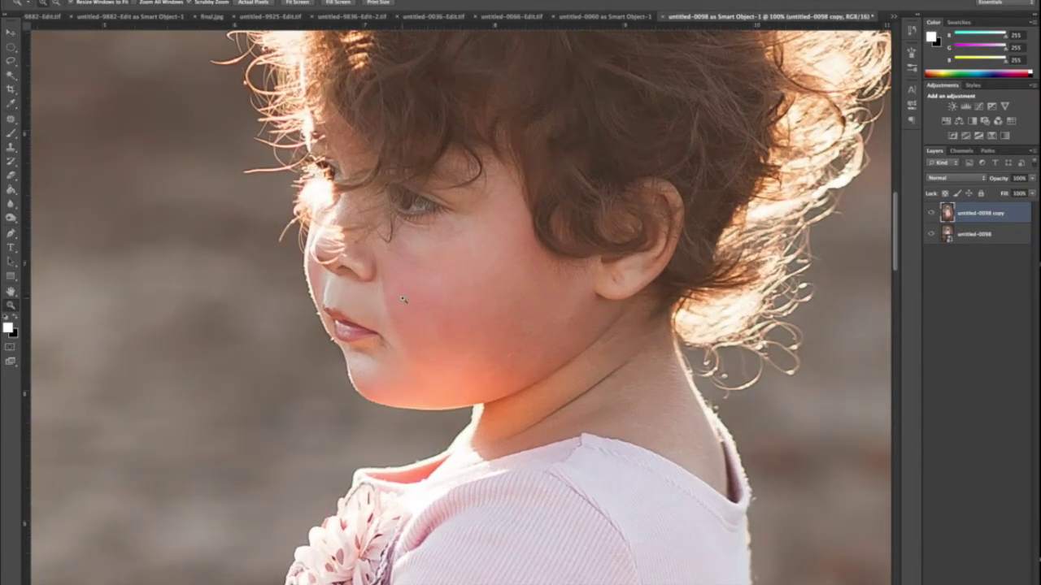
key(alt)
alt+click(424, 281)
alt+click(424, 281)
alt+click(424, 280)
alt+click(423, 280)
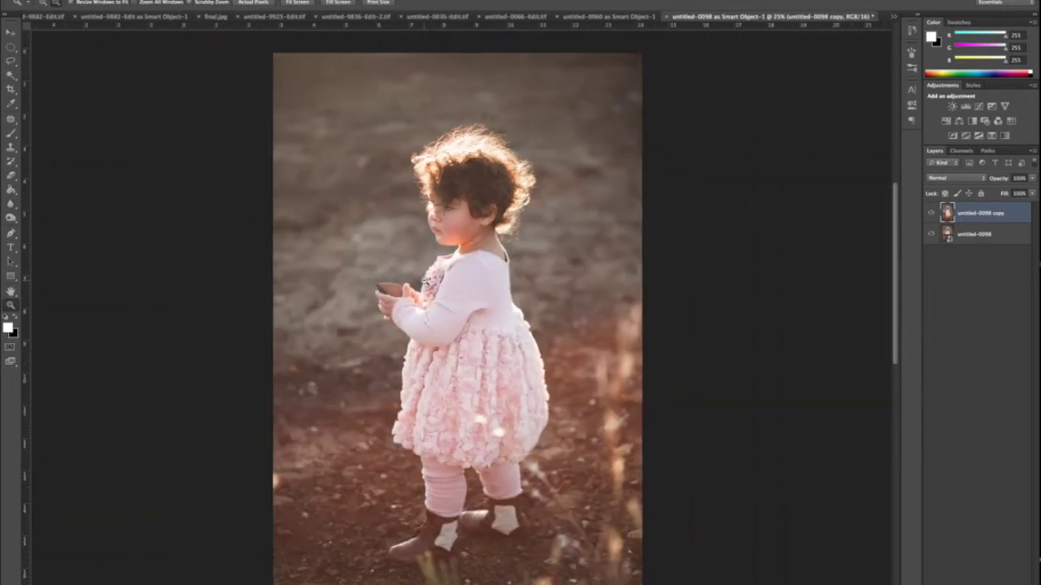
alt+click(423, 280)
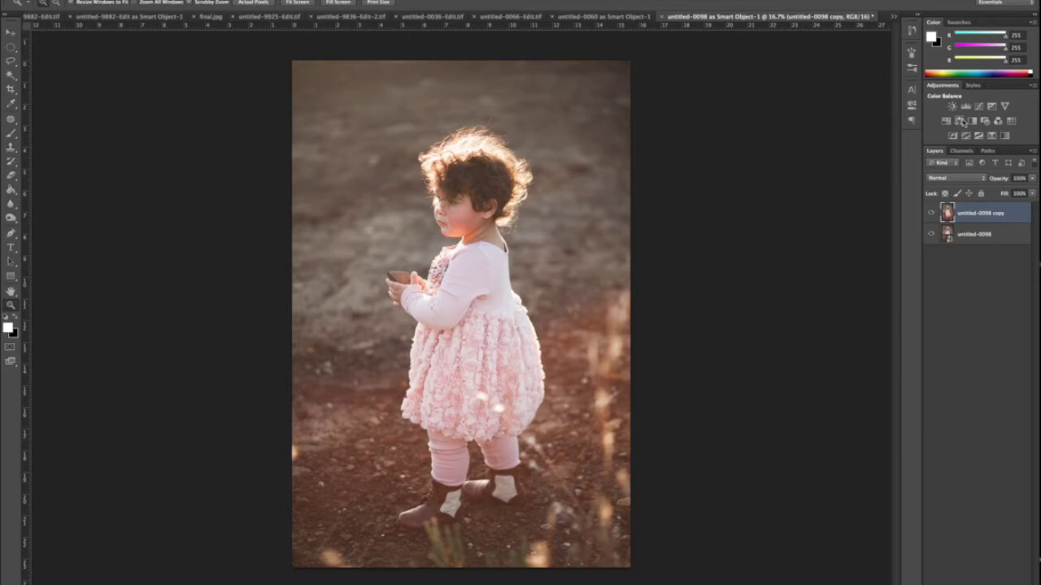
Step: Add a Black & White adjustment layer in Soft Light blend mode at reduced opacity
click(972, 121)
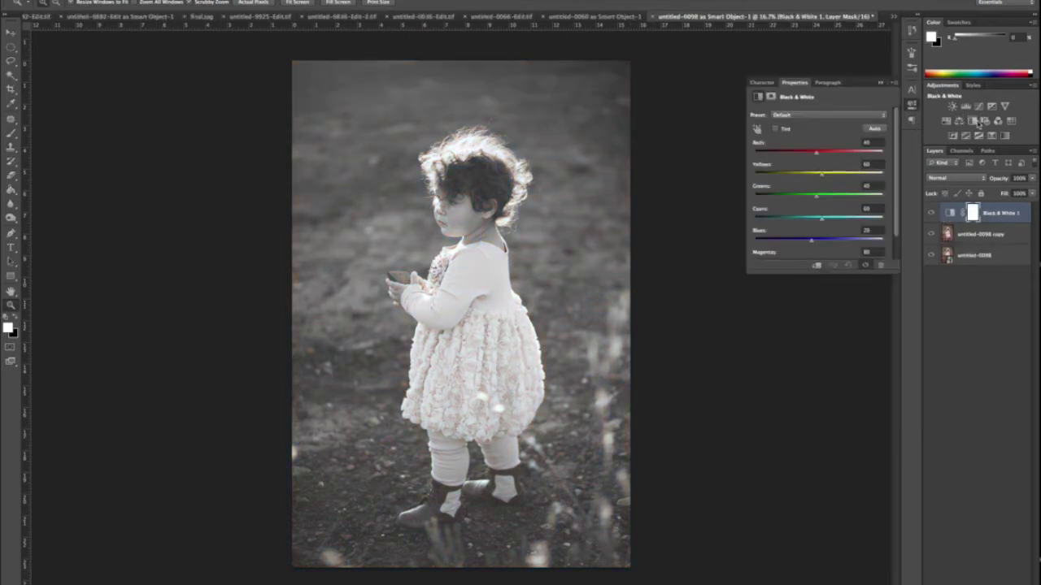
click(956, 179)
click(949, 291)
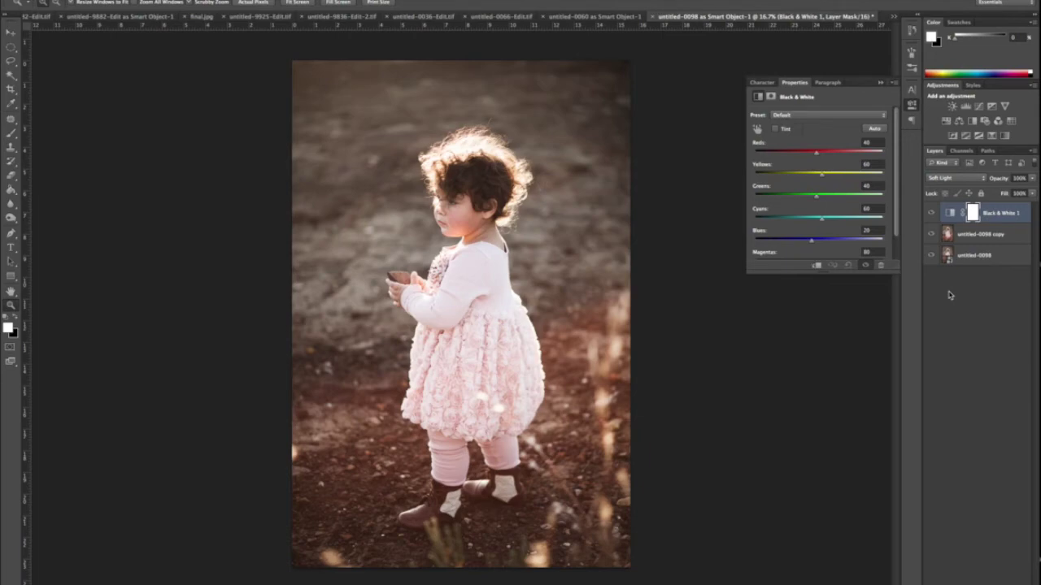
key(1)
key(0)
key(5)
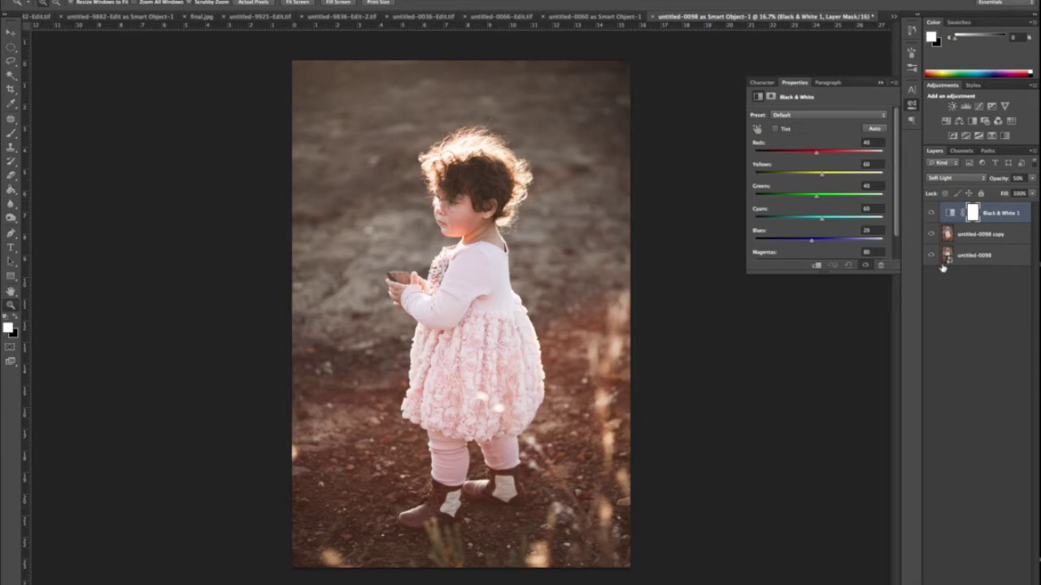
Step: Toggle the Black & White layer's visibility to compare, then reselect its mask
click(931, 213)
click(931, 213)
click(923, 212)
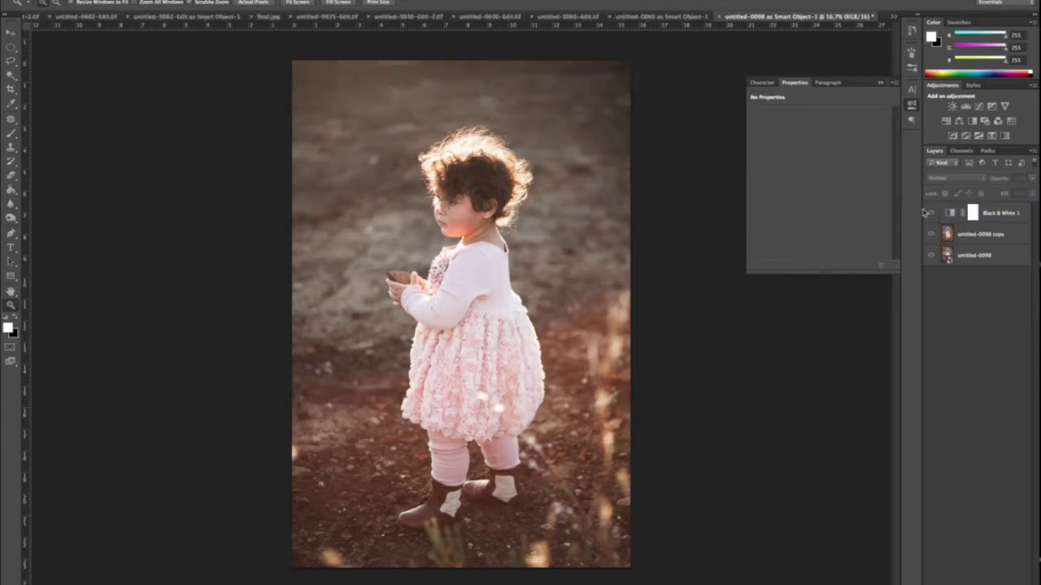
click(931, 213)
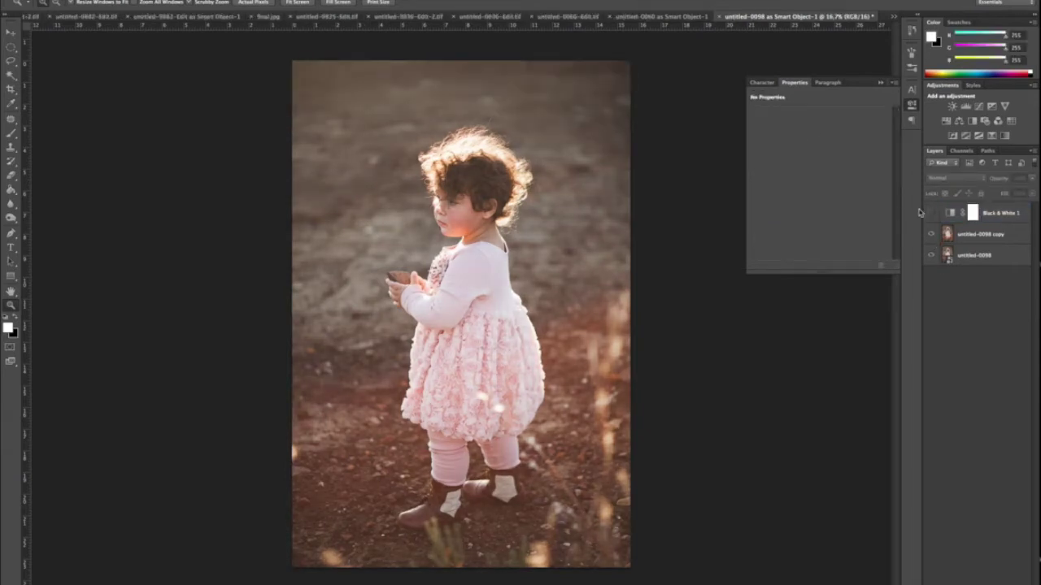
click(932, 214)
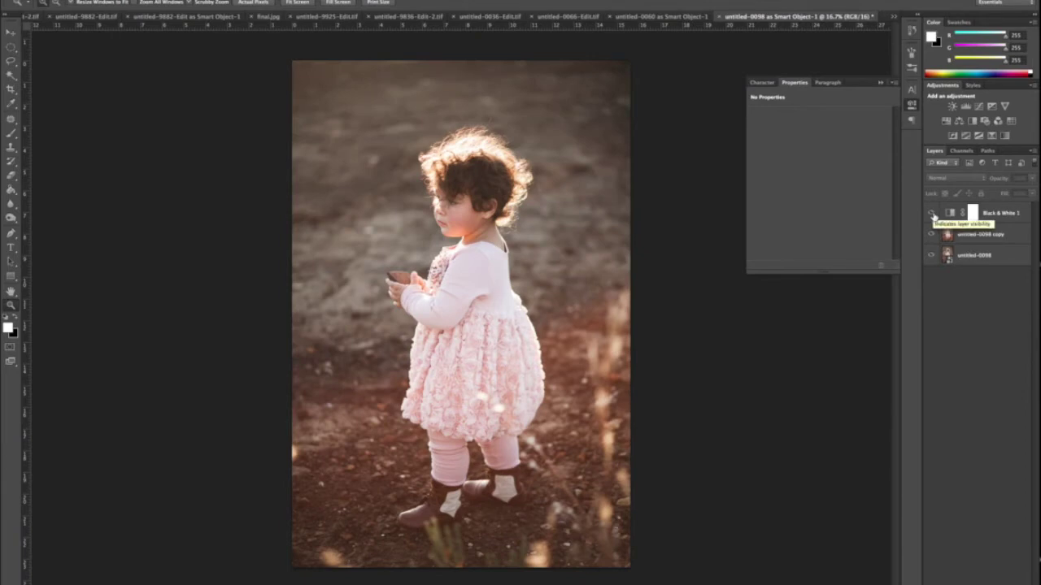
click(972, 215)
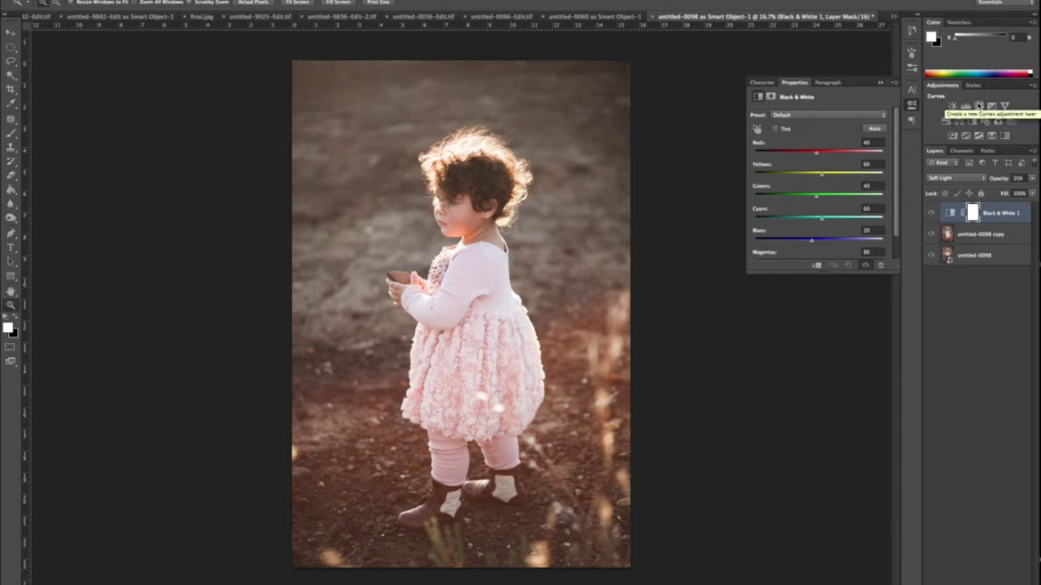
Step: Add a Selective Color layer with Neutrals Magenta 0, Cyan slightly up, Yellow slightly down
click(1004, 135)
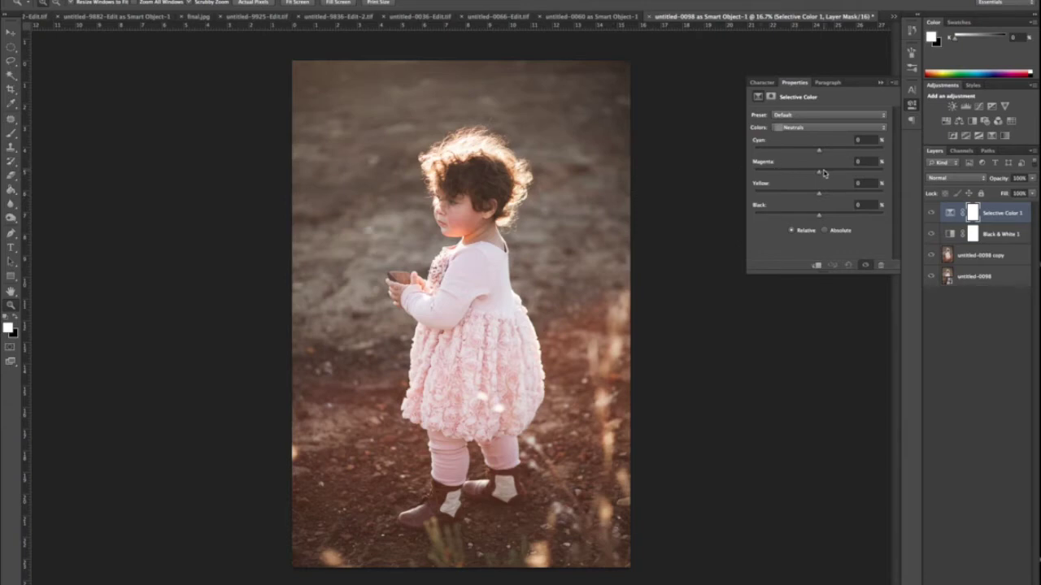
drag(818, 174, 831, 171)
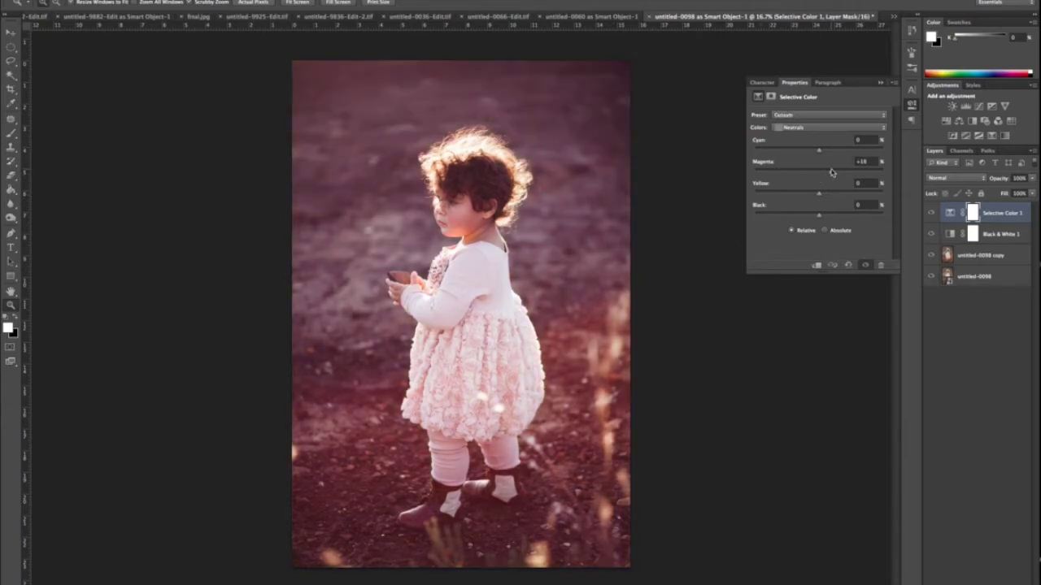
click(866, 162)
text(0)
key(Return)
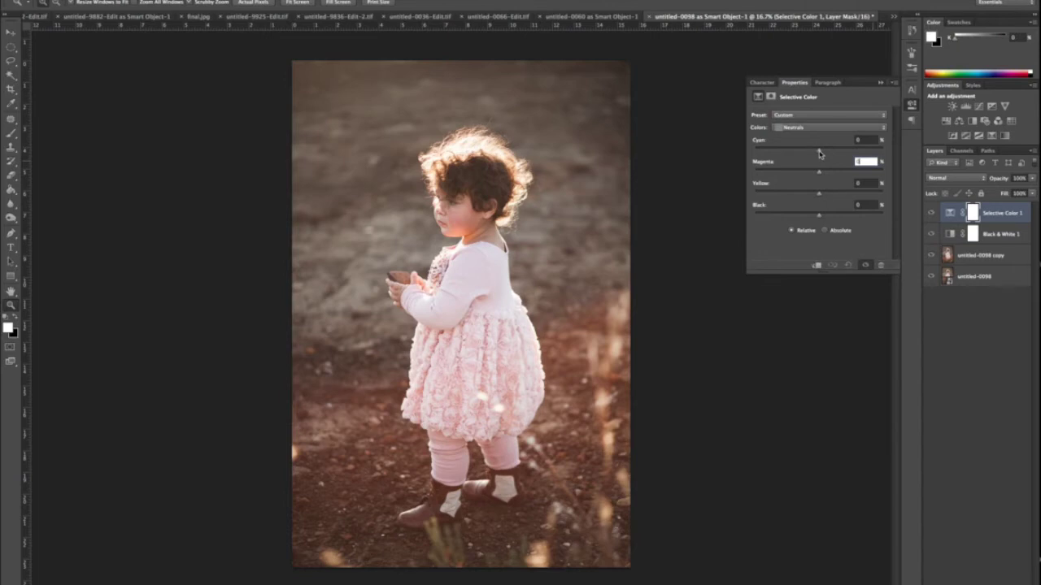
drag(817, 153, 819, 153)
drag(820, 197, 813, 197)
Step: Select the Selective Color 1 and Black & White 1 layers and group them into Group 1
shift+click(997, 237)
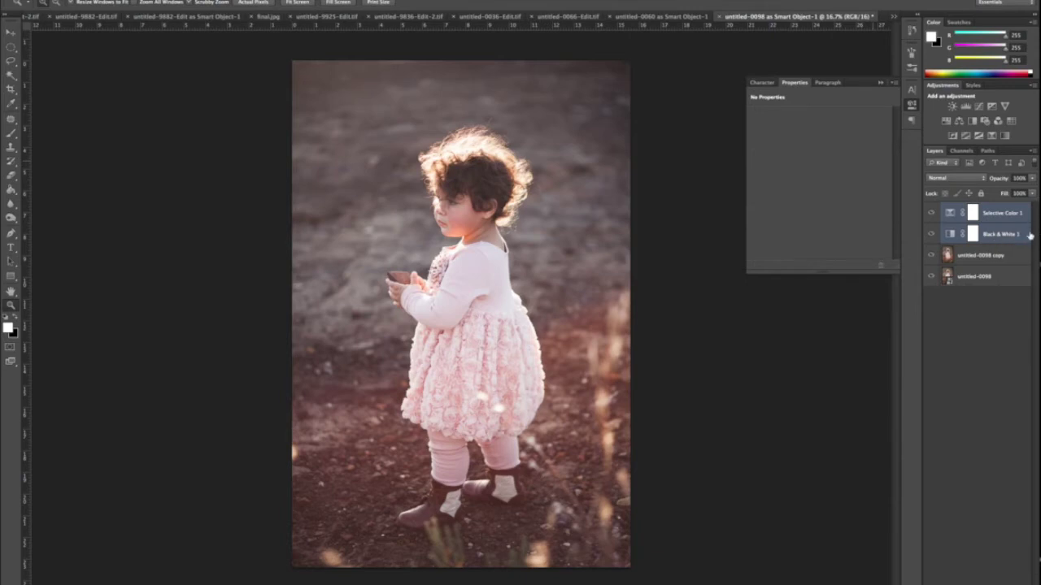
click(1007, 256)
click(1004, 221)
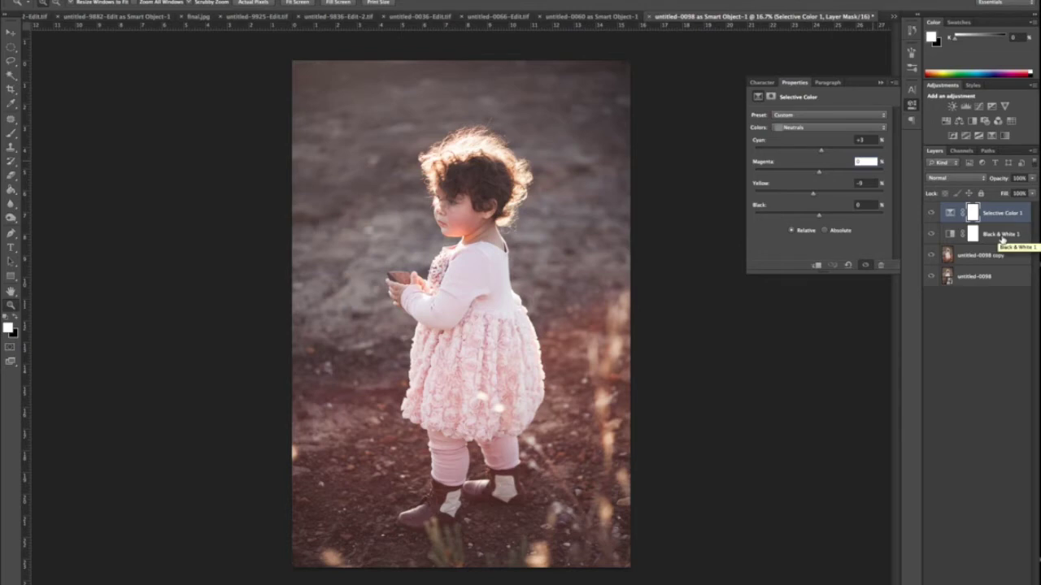
shift+click(995, 257)
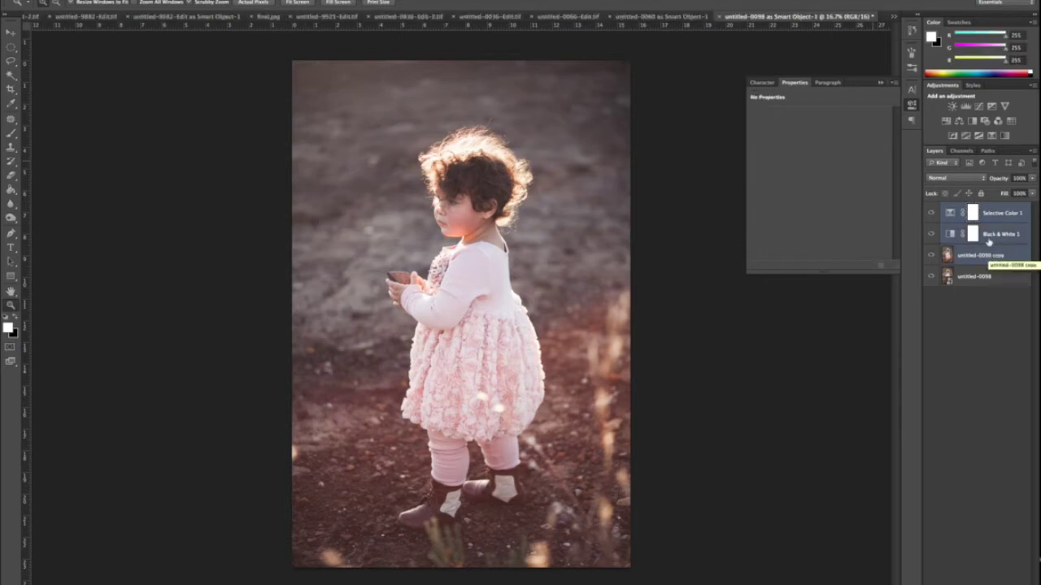
click(988, 231)
click(1002, 281)
click(1000, 218)
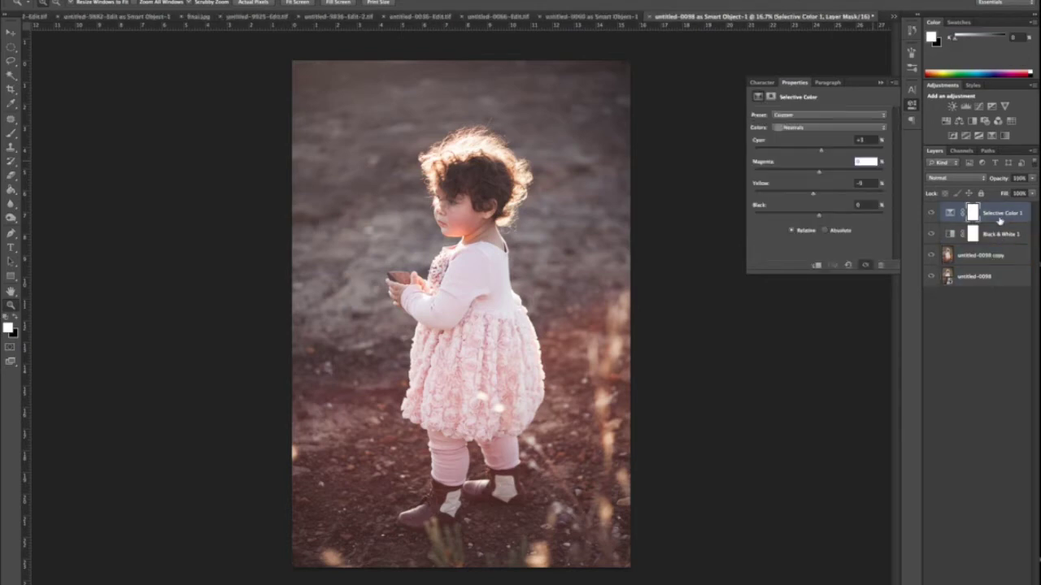
shift+click(1005, 235)
ctrl+click(1004, 277)
ctrl+click(995, 258)
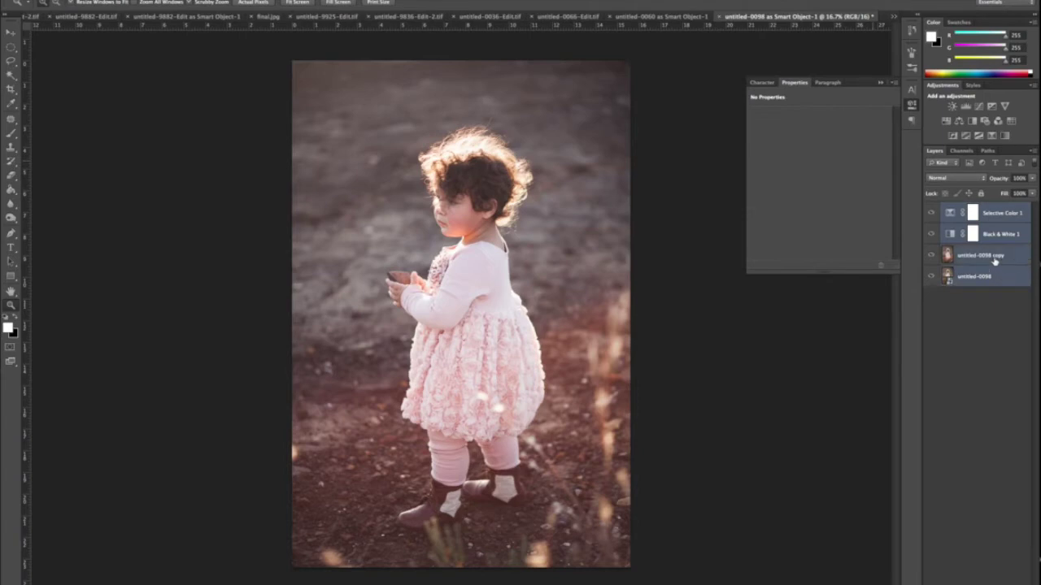
ctrl+click(997, 282)
ctrl+click(994, 257)
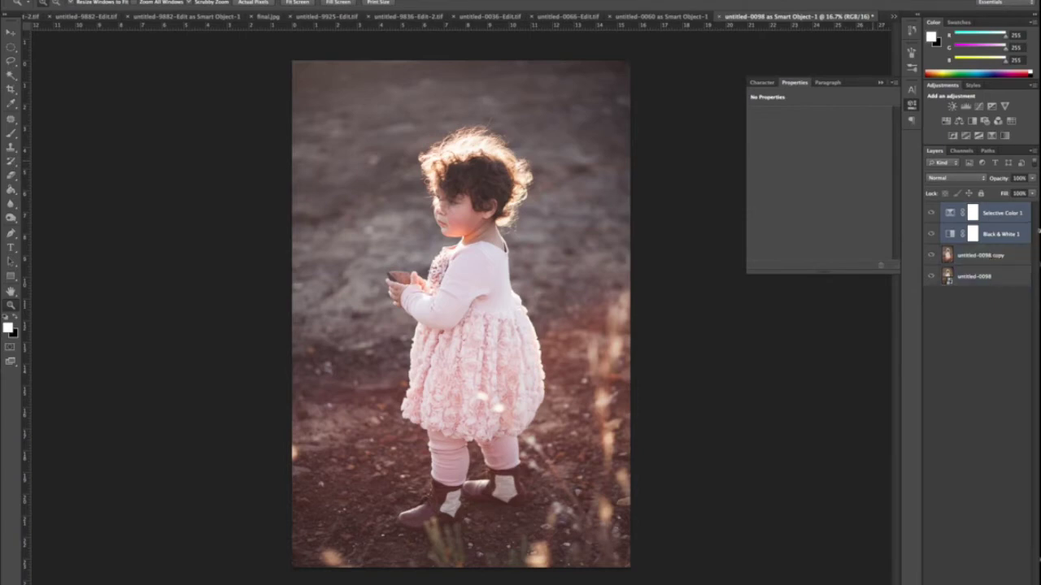
ctrl+click(982, 257)
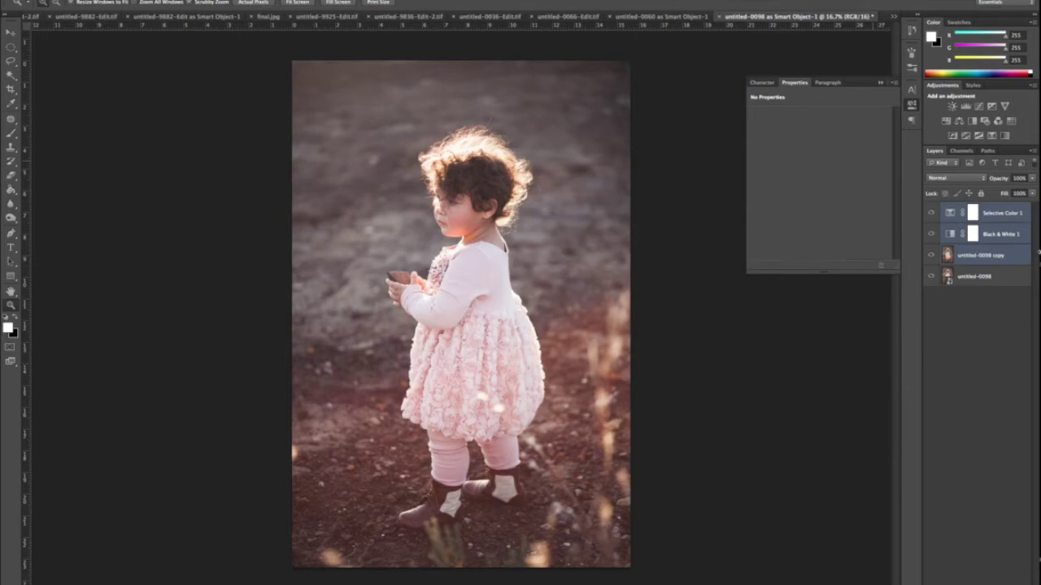
key(ctrl+g)
Step: Compare Group 1 on and off, then ease the Selective Color yellow reduction slightly
click(943, 208)
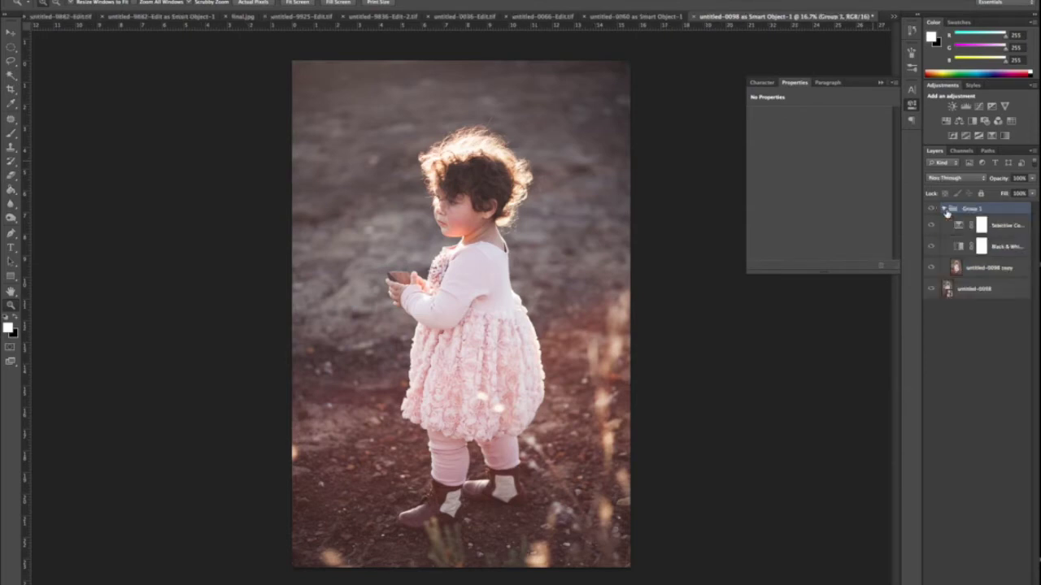
click(931, 210)
click(931, 210)
click(931, 210)
click(931, 210)
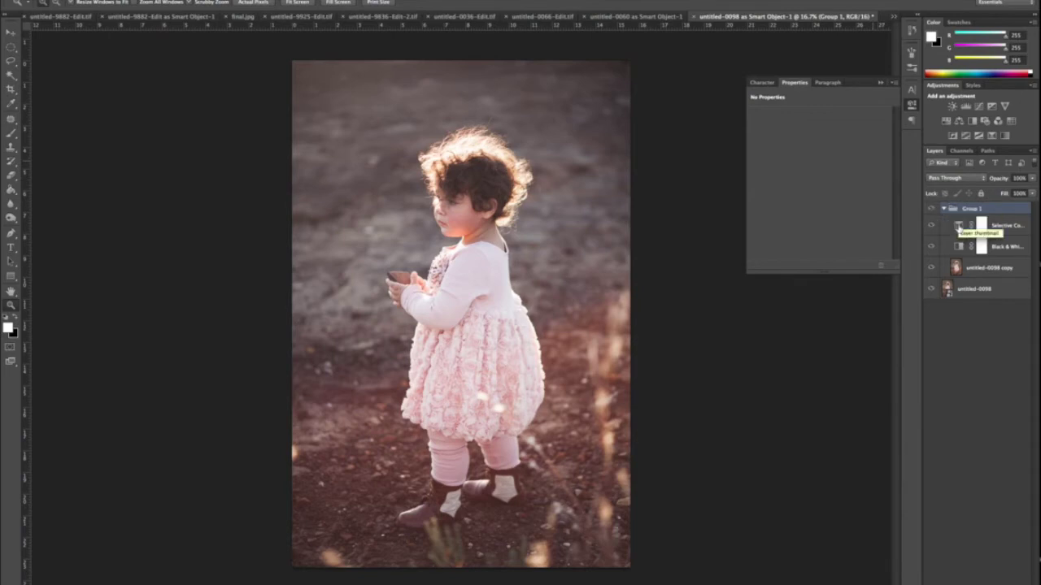
click(980, 226)
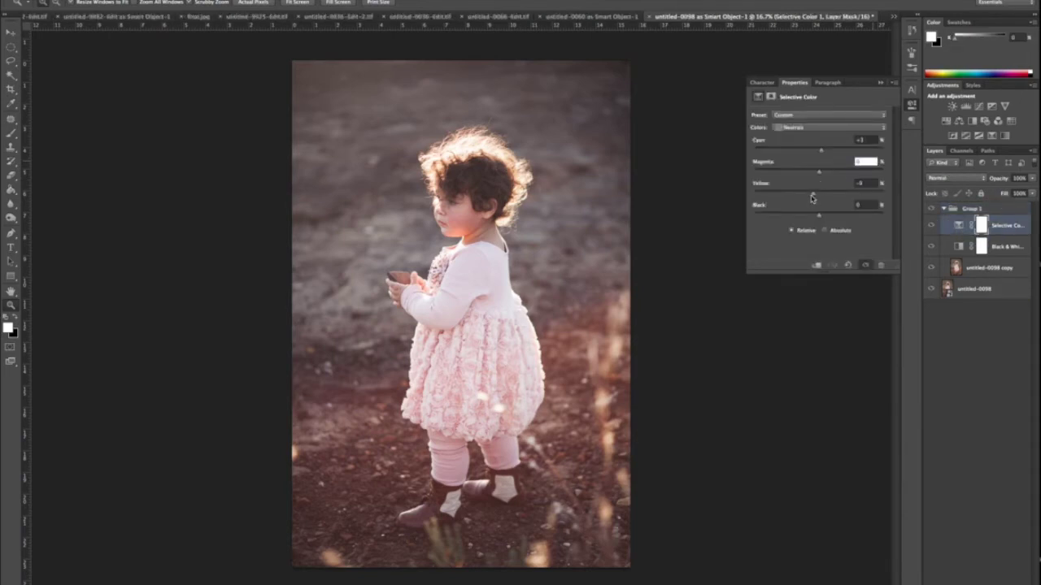
drag(810, 198, 813, 198)
Step: Add a touch of magenta to the neutrals, comparing with Group 1 and Selective Color toggled
click(931, 210)
click(932, 210)
drag(819, 175, 817, 176)
click(930, 225)
click(930, 224)
Step: Switch Selective Color to Blacks and push Cyan to +15
click(789, 127)
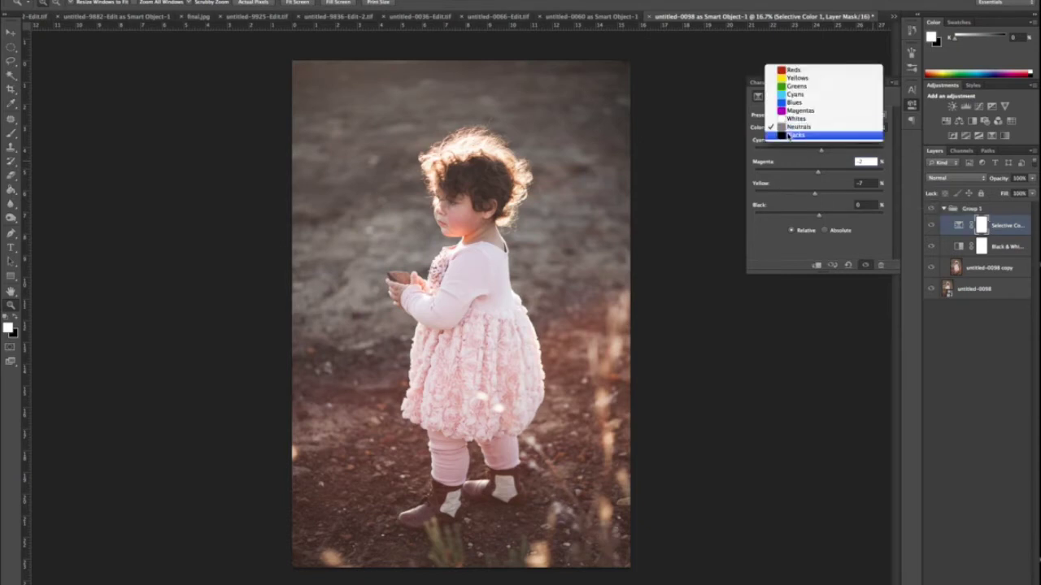
click(788, 135)
mouse_move(815, 152)
mouse_down()
mouse_move(840, 145)
mouse_move(820, 148)
mouse_move(829, 144)
mouse_up()
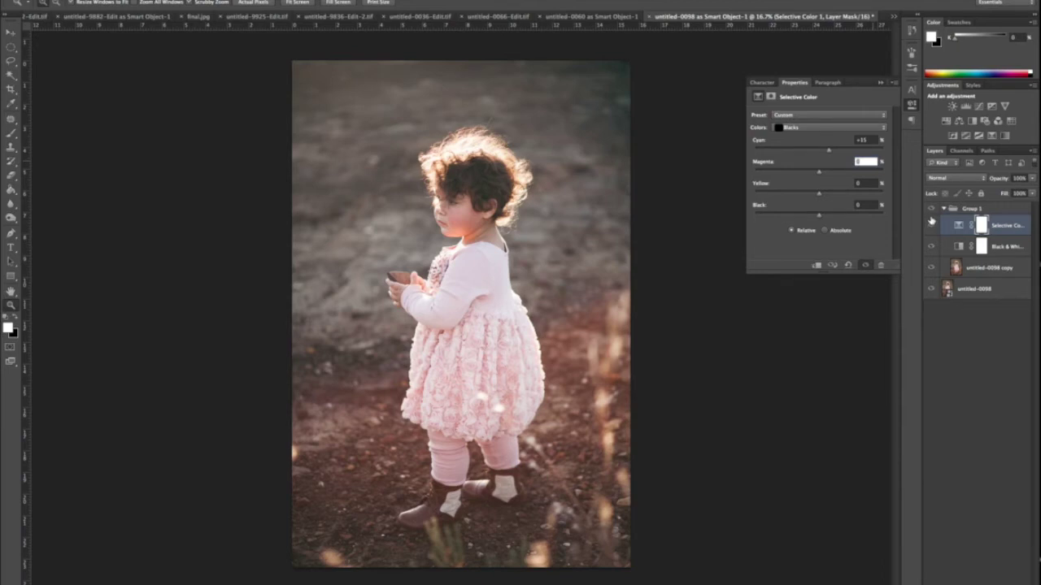
Step: Reset the Blacks Cyan value to 0 and switch Selective Color to the Whites range
click(869, 139)
text(0)
click(789, 122)
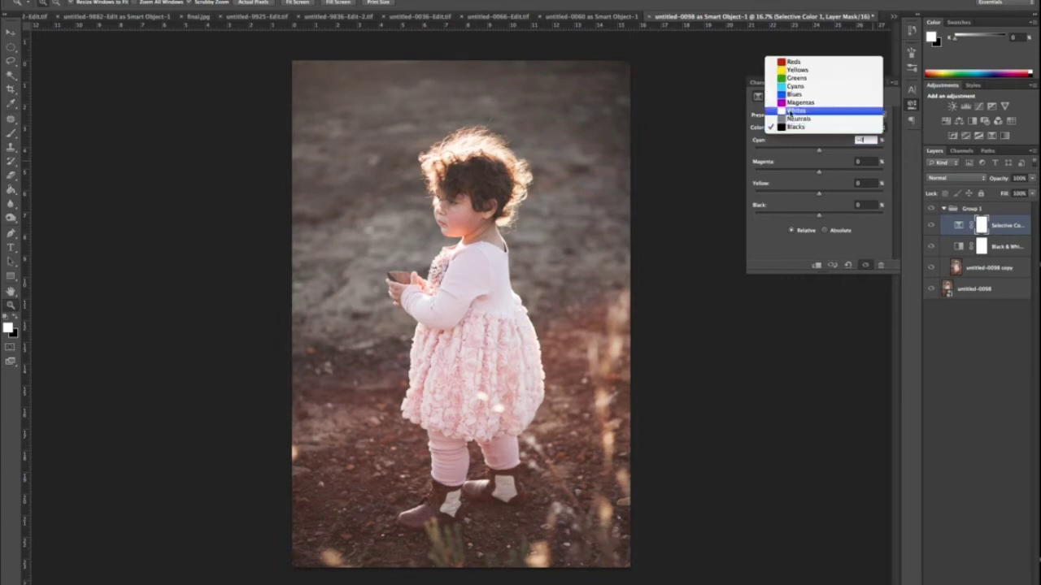
click(789, 112)
Step: Try a cyan shift on the whites, then set the Whites sliders to 0 and close the settings
drag(818, 151, 830, 170)
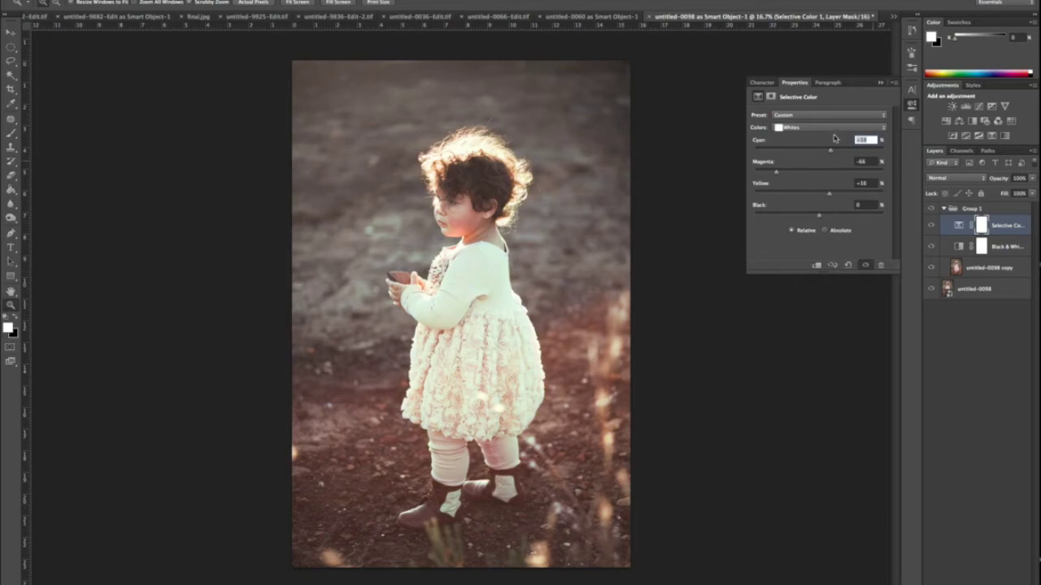
text(0)
key(Tab)
key(Tab)
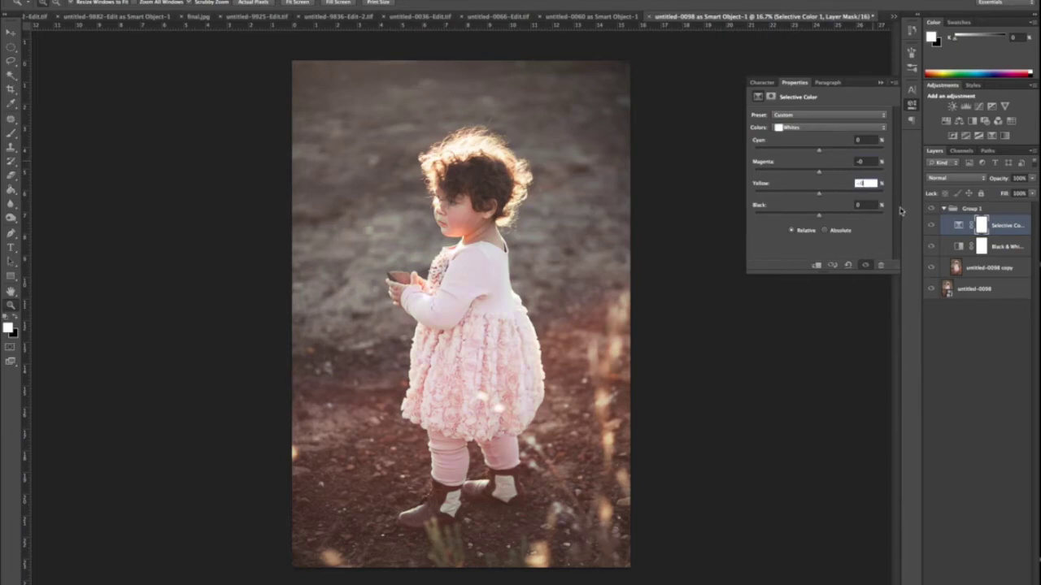
key(Return)
click(880, 83)
key(l)
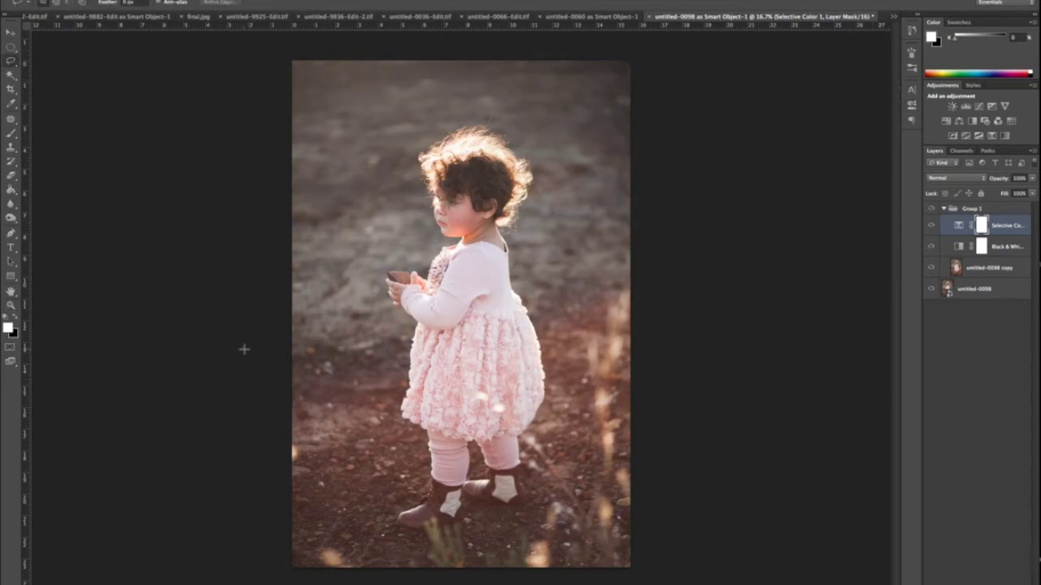
Step: Lasso the upper-left area on untitled-0098 copy, feather it 636.4 px, and add a Curves layer
click(980, 267)
mouse_move(227, 331)
mouse_down()
mouse_move(367, 319)
mouse_move(638, 48)
mouse_move(187, 208)
mouse_up()
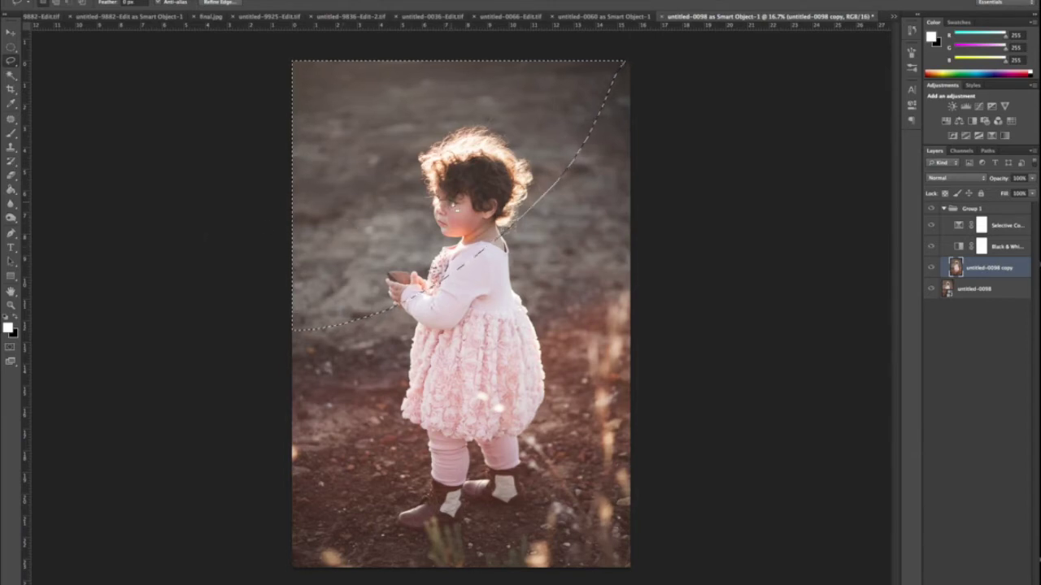
right_click(453, 205)
click(482, 236)
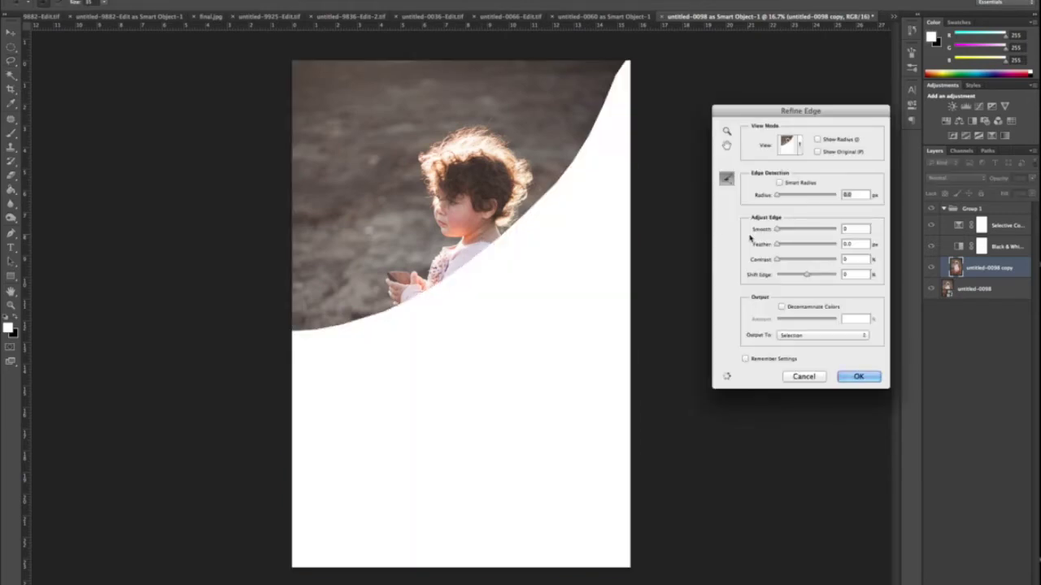
drag(821, 244, 791, 280)
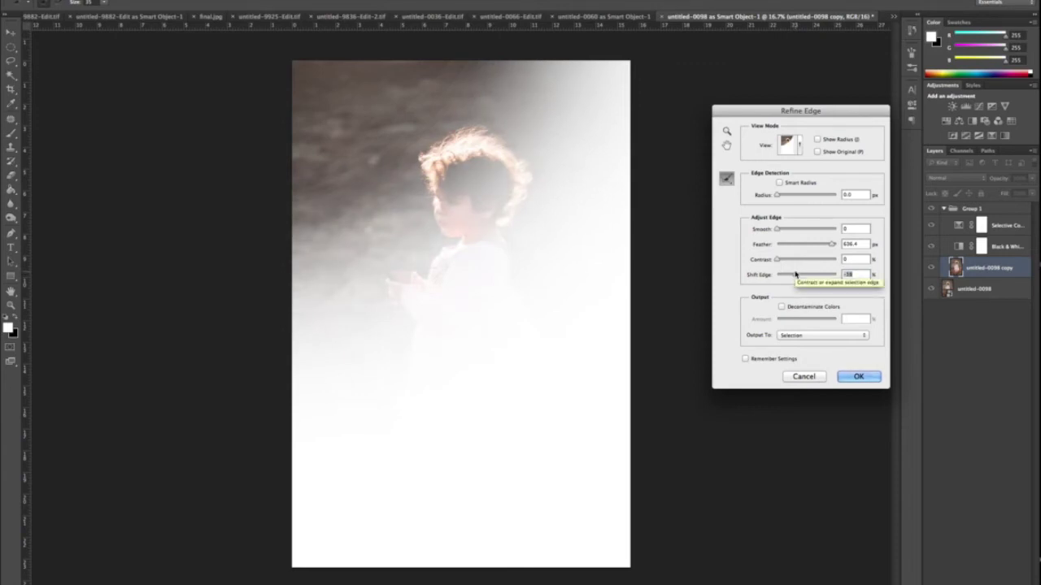
drag(795, 274, 791, 274)
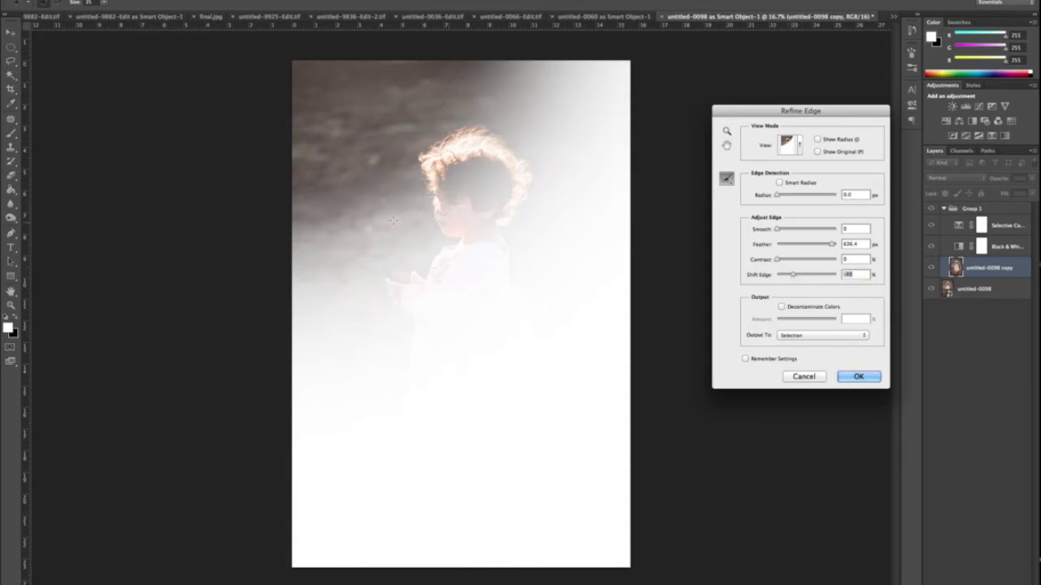
click(876, 378)
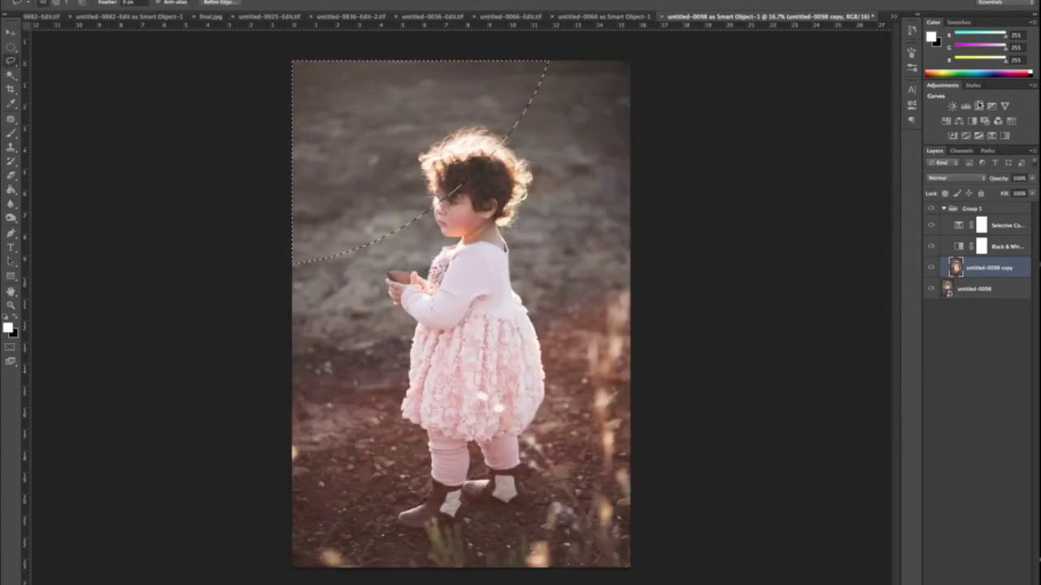
click(979, 106)
Step: Raise the Curves 1 black point and bow the midtones up, comparing with Curves 1 toggled
drag(774, 247, 774, 230)
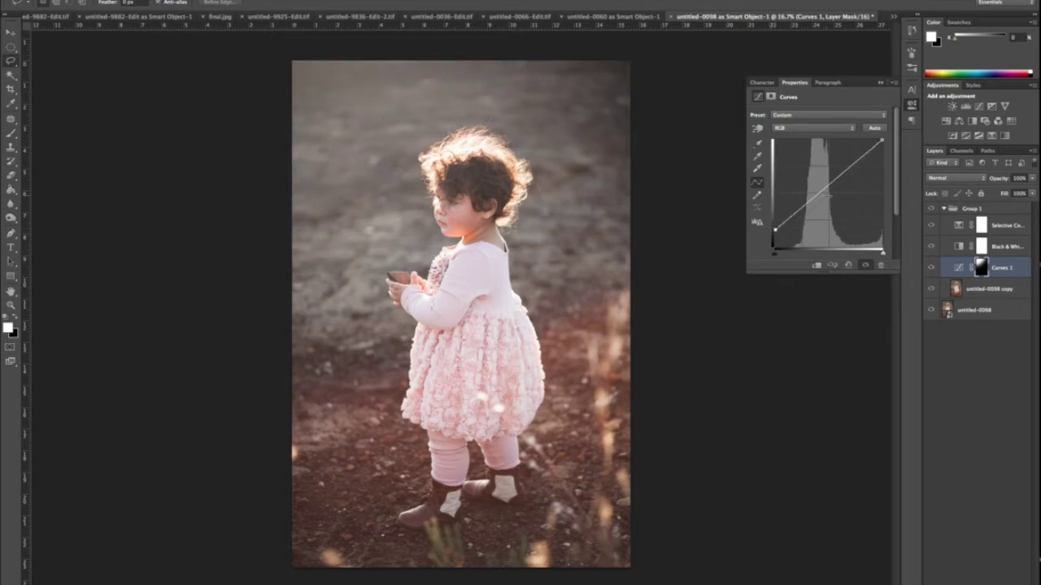
drag(823, 188, 821, 171)
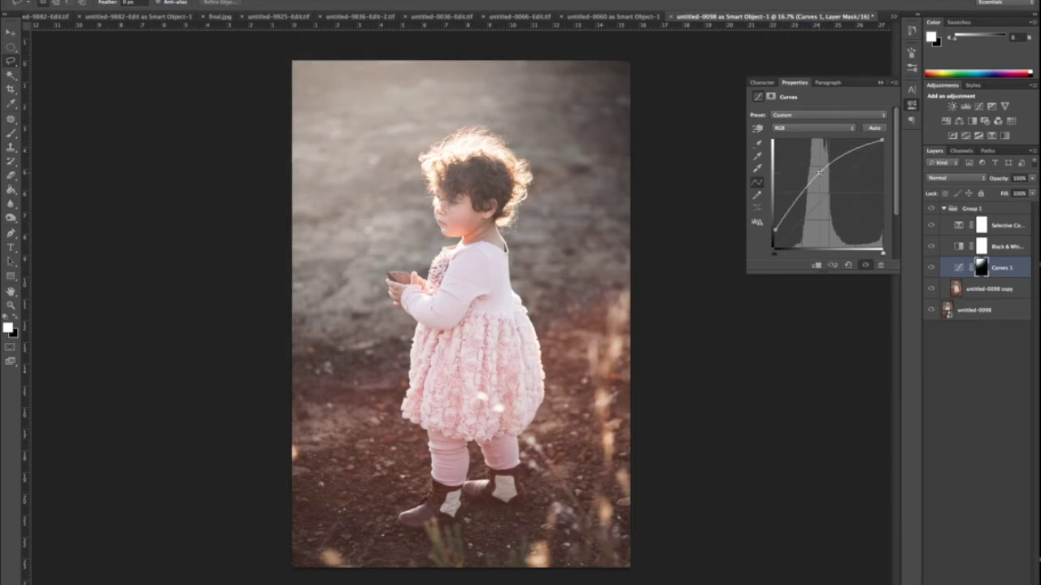
click(883, 83)
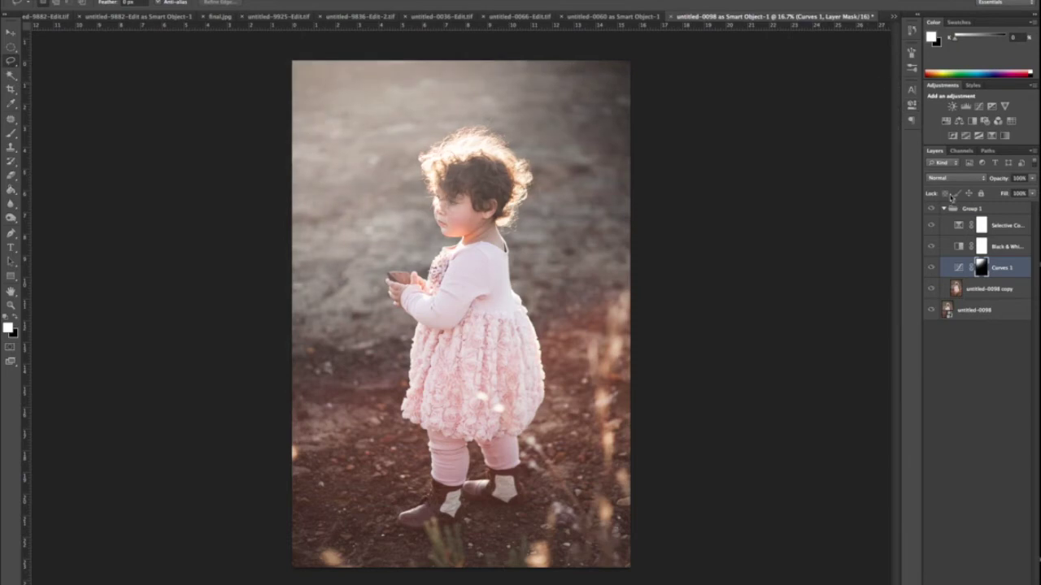
click(930, 266)
click(930, 267)
click(930, 267)
click(930, 267)
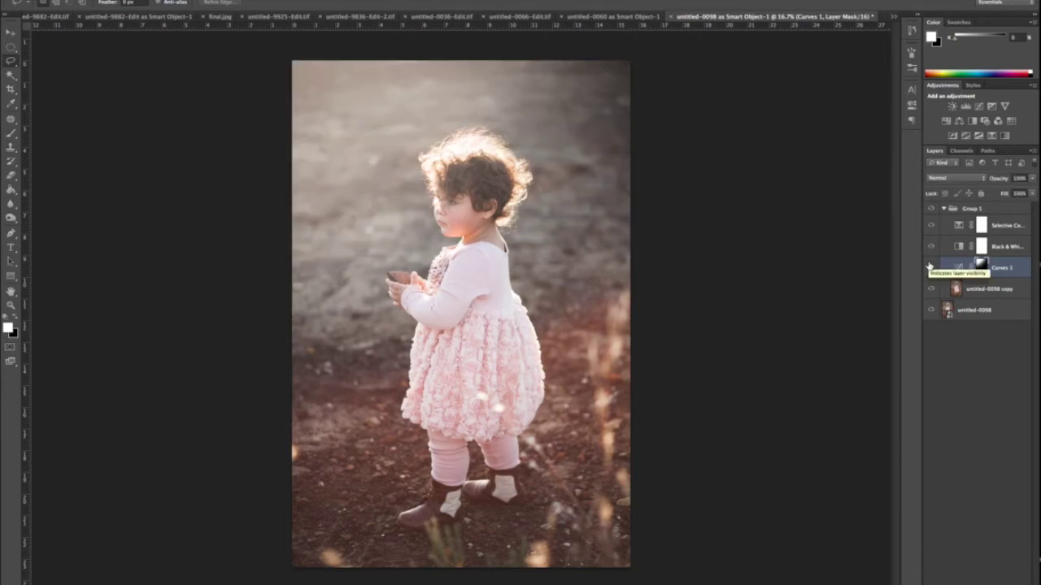
click(926, 210)
click(926, 211)
Step: Stretch the Curves 1 mask downward and rightward, move it up, and commit the transform
key(ctrl+t)
drag(461, 455, 493, 558)
drag(447, 400, 446, 361)
drag(631, 260, 778, 253)
drag(639, 287, 638, 231)
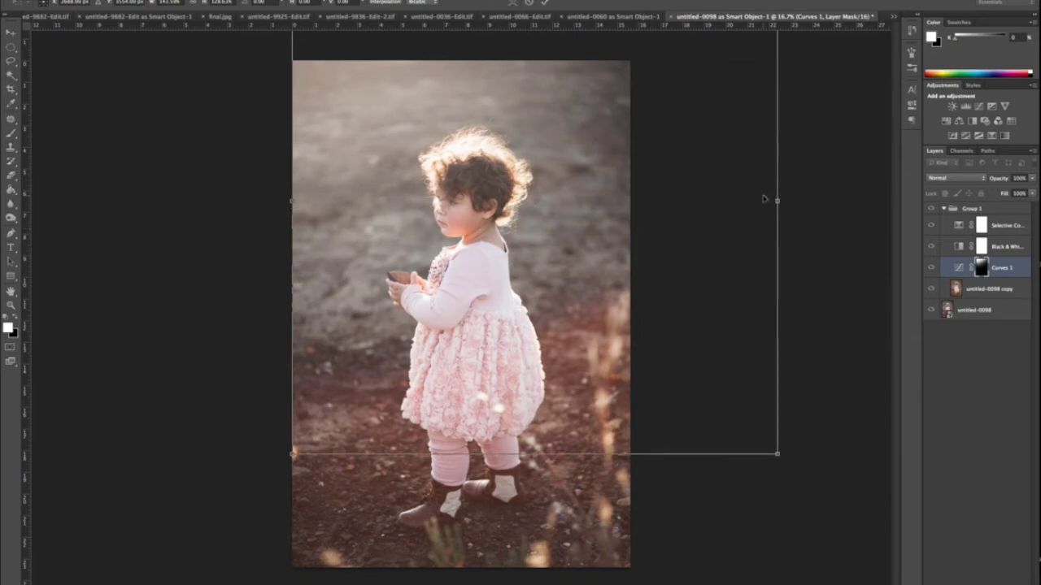
key(Return)
Step: Start a new transform of the Curves 1 mask and rotate it toward the top right
key(c)
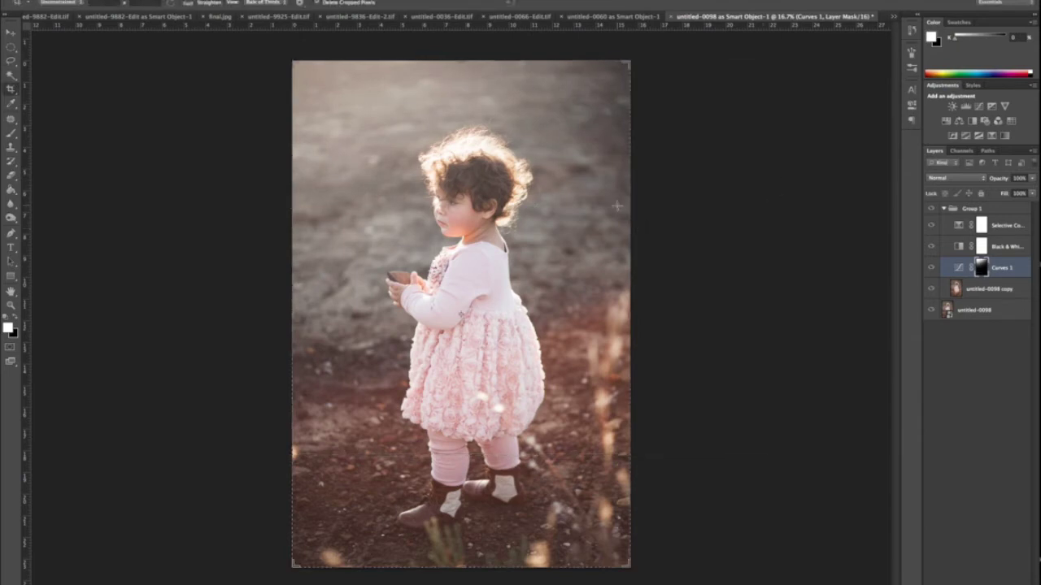
key(Return)
key(m)
key(ctrl+t)
drag(634, 63, 780, 61)
drag(576, 273, 575, 238)
key(Return)
click(927, 207)
click(928, 208)
click(927, 207)
click(927, 207)
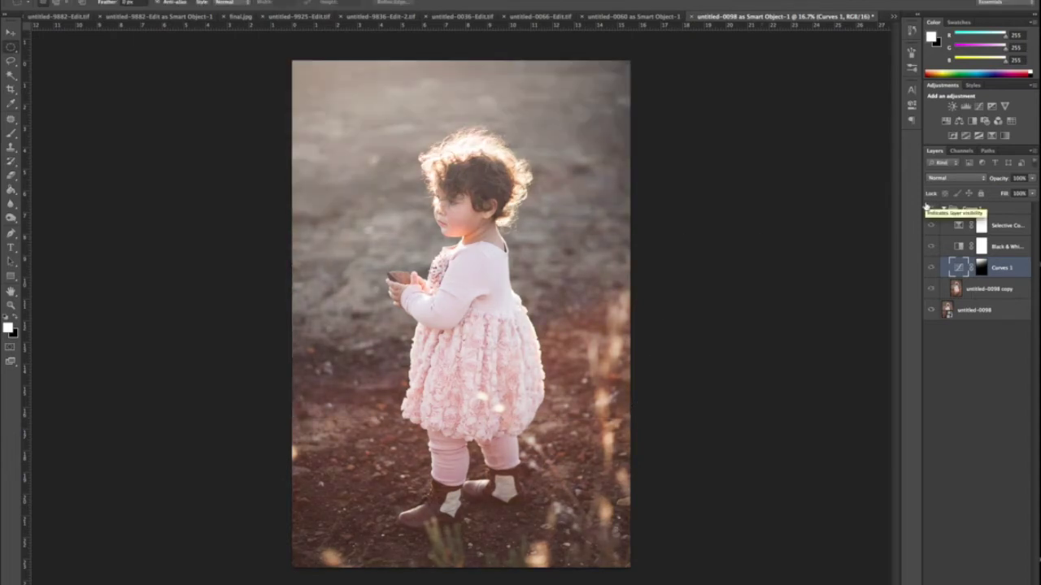
click(927, 208)
click(928, 207)
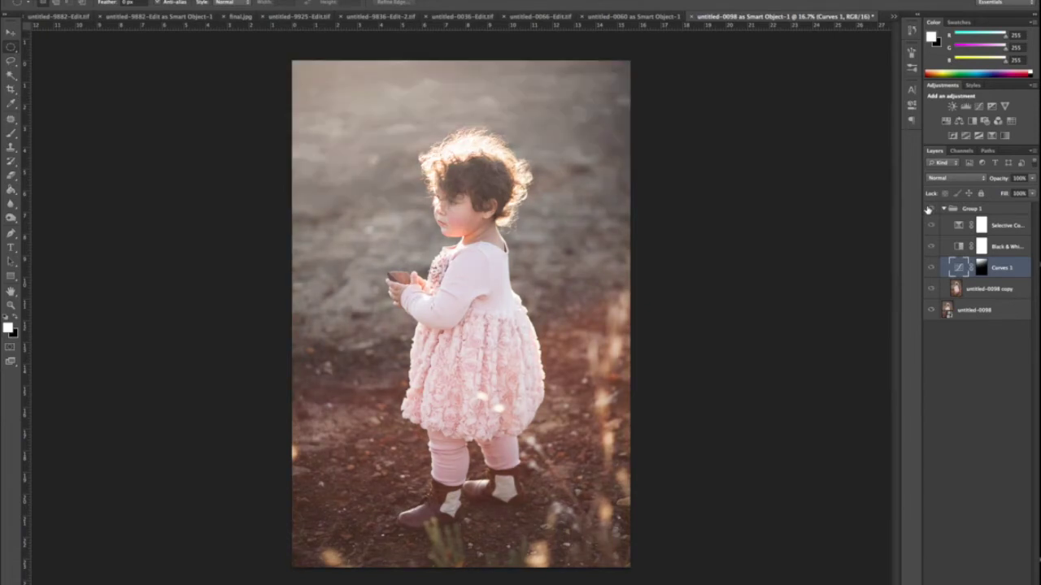
click(927, 208)
click(928, 208)
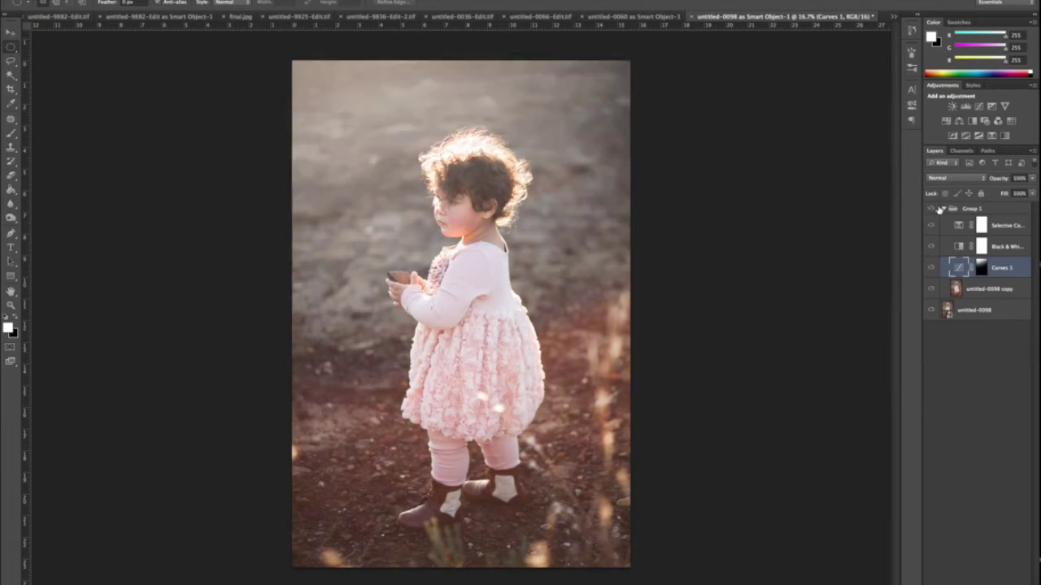
double_click(949, 271)
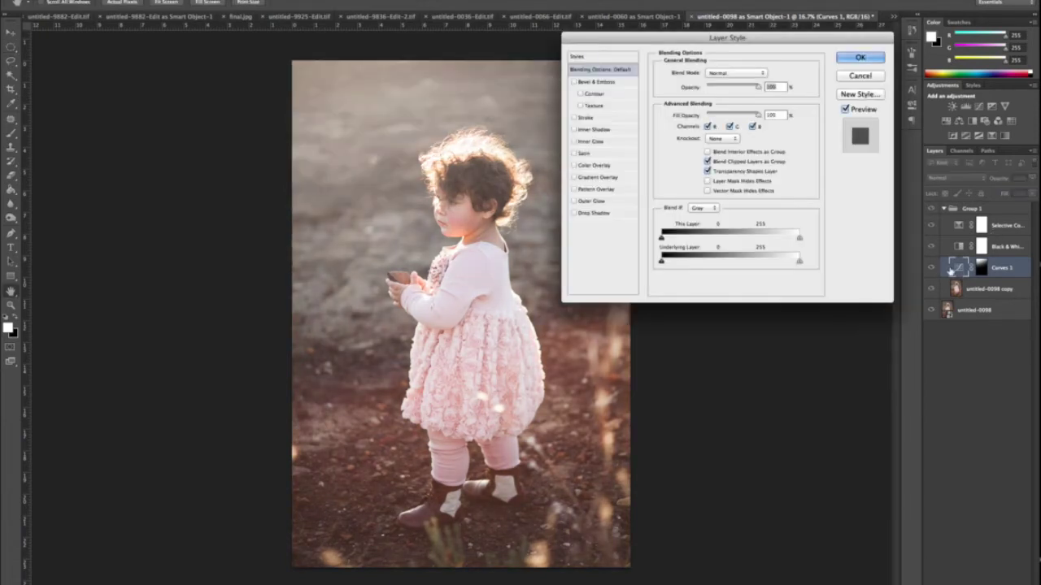
click(860, 57)
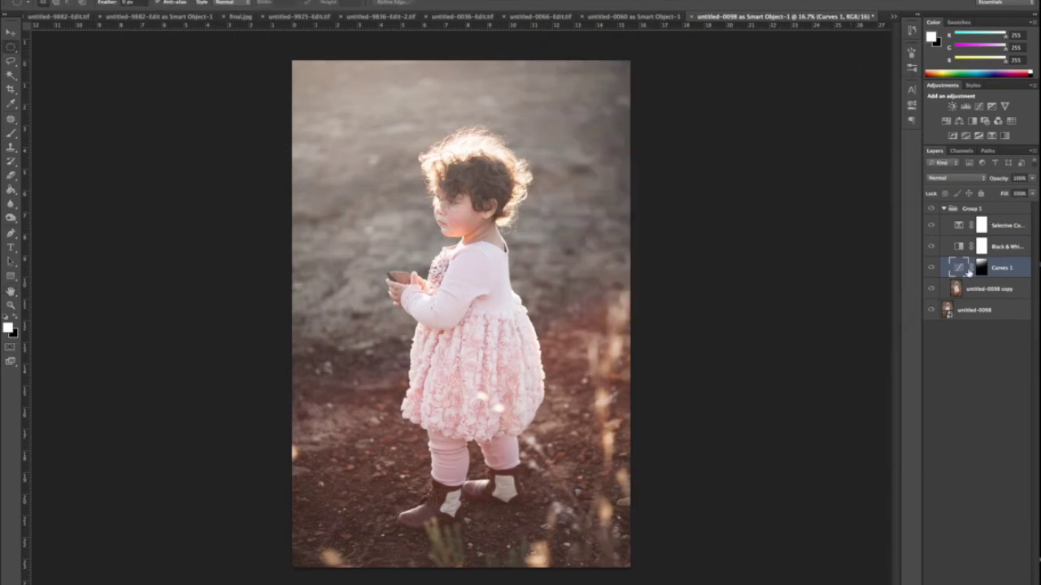
double_click(967, 272)
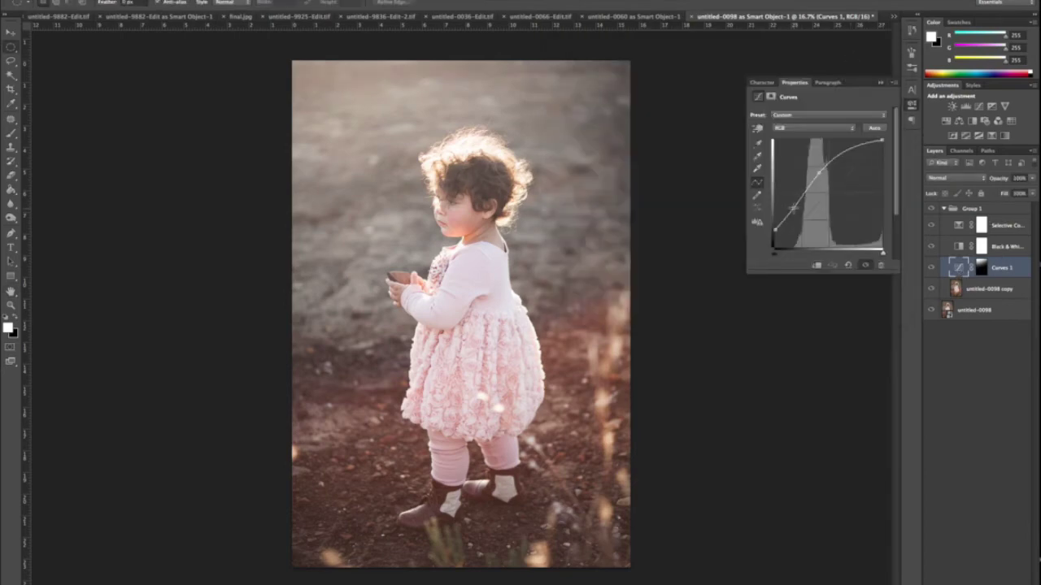
drag(793, 208, 795, 210)
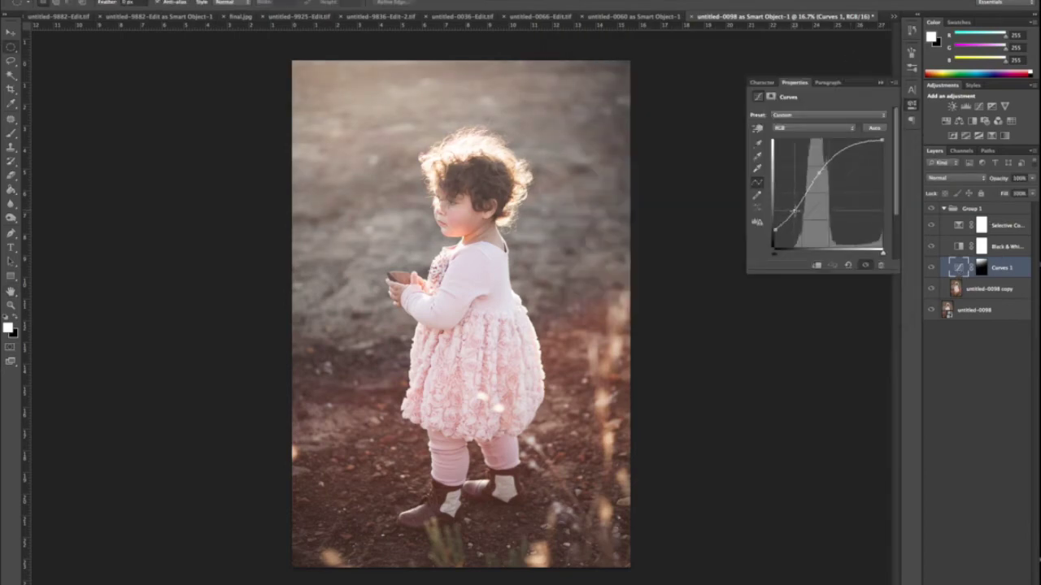
click(930, 209)
click(931, 209)
click(880, 82)
key(l)
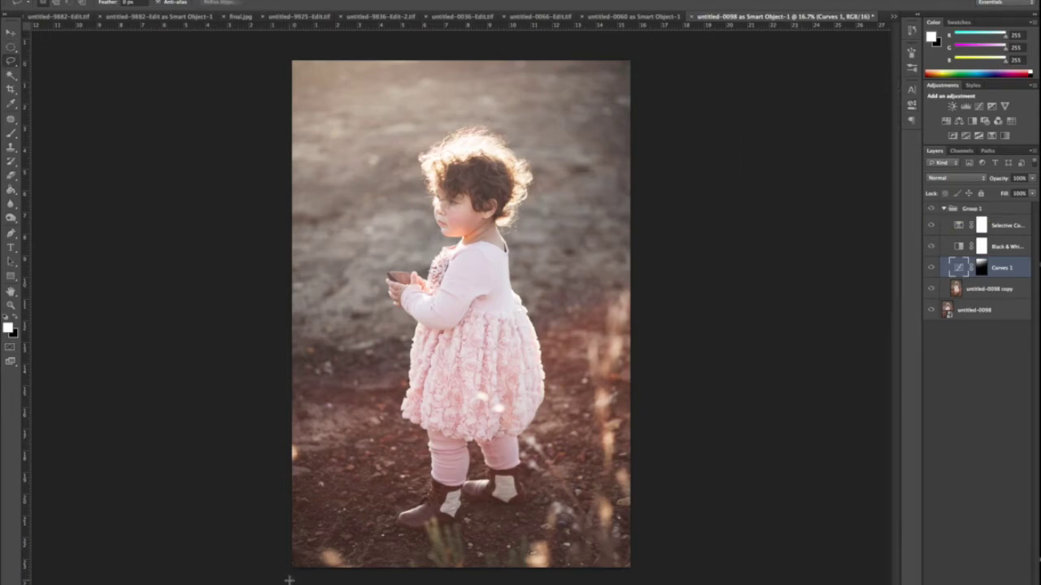
mouse_move(276, 576)
mouse_down()
mouse_move(540, 358)
mouse_move(655, 200)
mouse_move(642, 569)
mouse_up()
Step: Widely feather the lower-right lasso selection via Refine Edge, then add Curves 2 bent upward
right_click(534, 417)
click(574, 457)
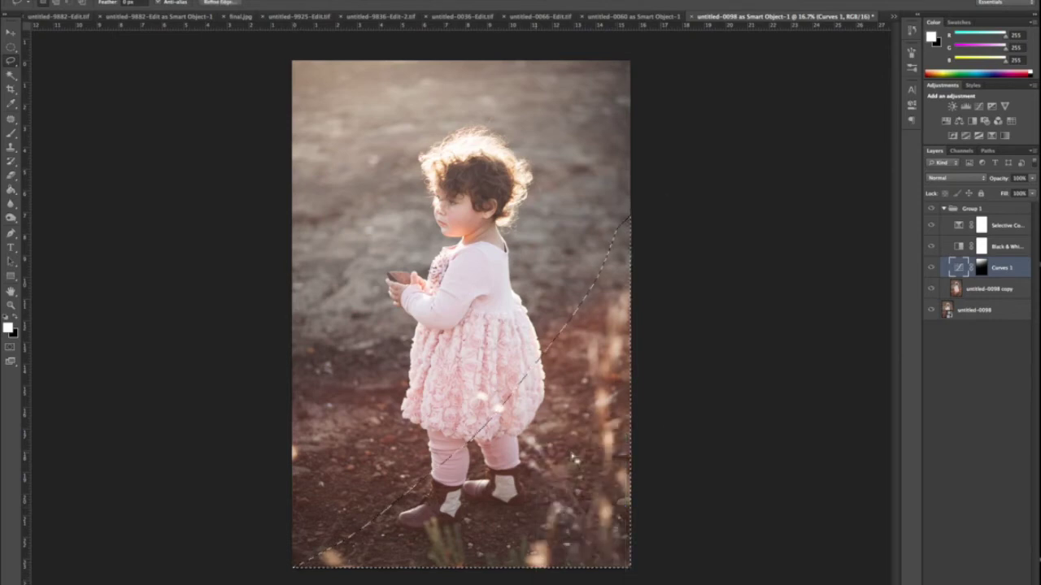
drag(822, 244, 795, 277)
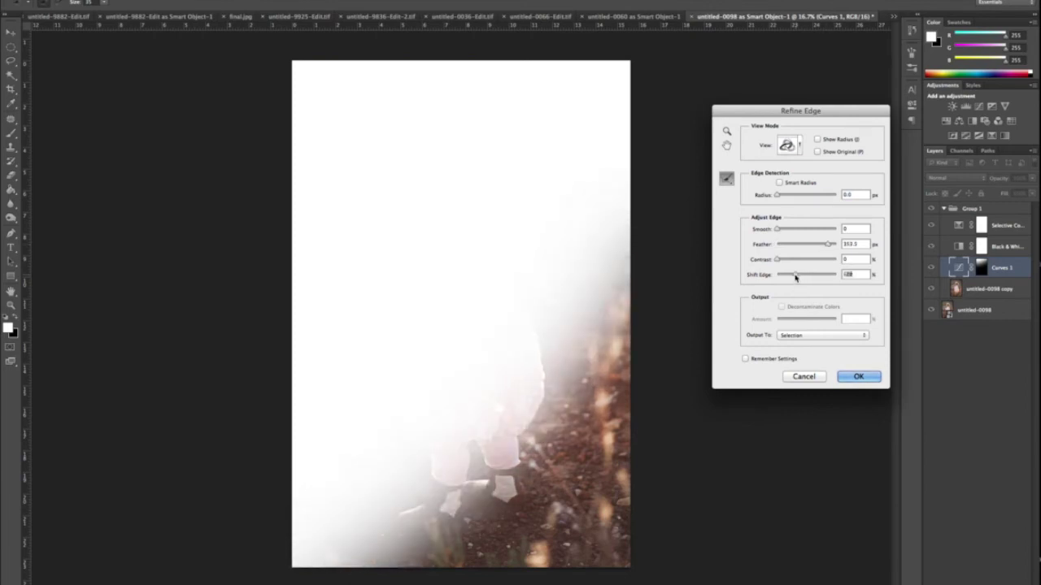
drag(828, 245, 829, 246)
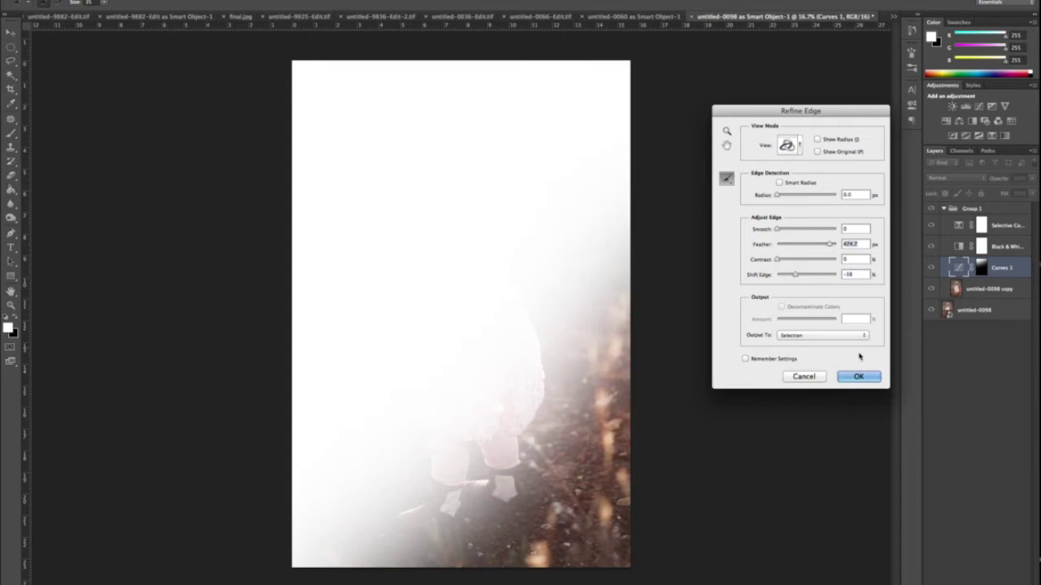
click(861, 377)
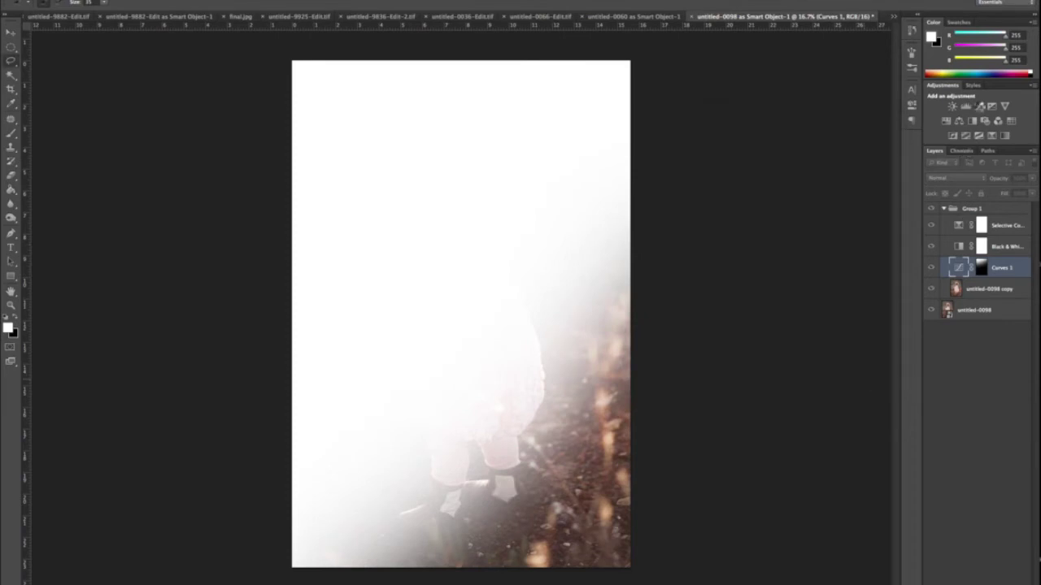
click(979, 107)
drag(821, 201, 821, 189)
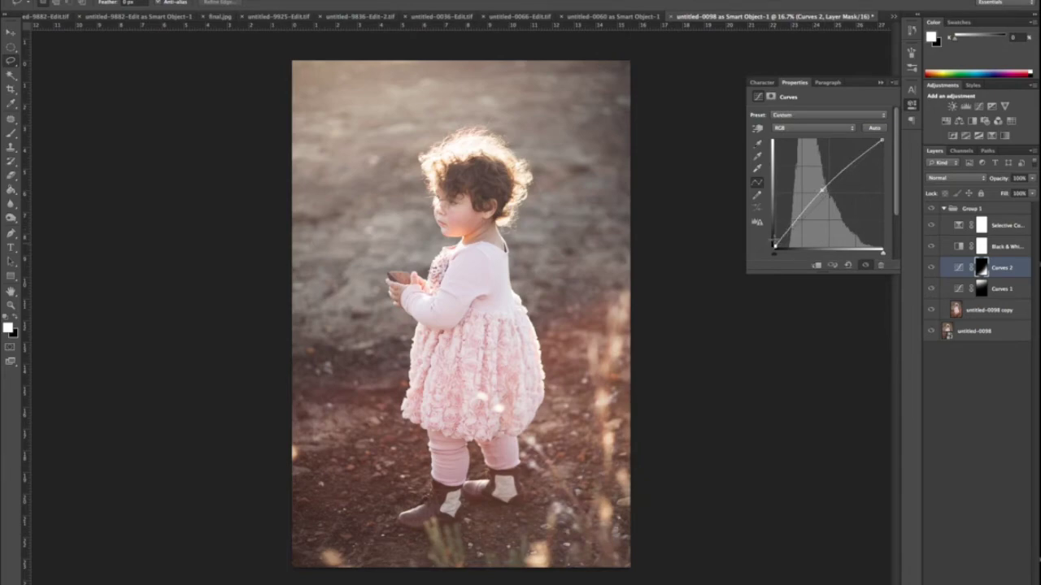
Step: Raise the Curves 2 black point, then widen its mask left and down-right and shift it up-left
drag(774, 242, 774, 233)
key(ctrl+t)
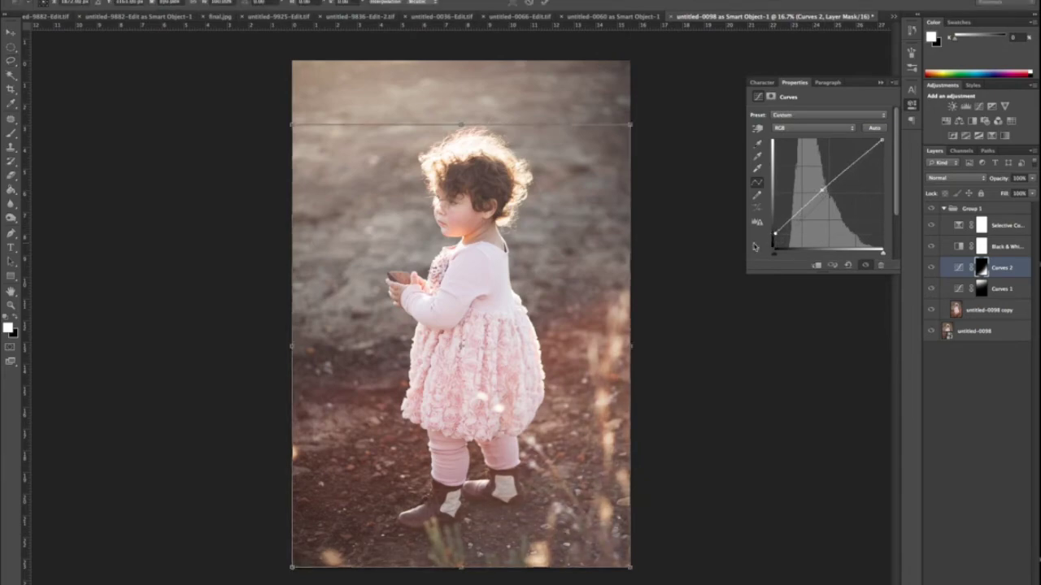
drag(254, 343, 216, 344)
drag(512, 366, 504, 341)
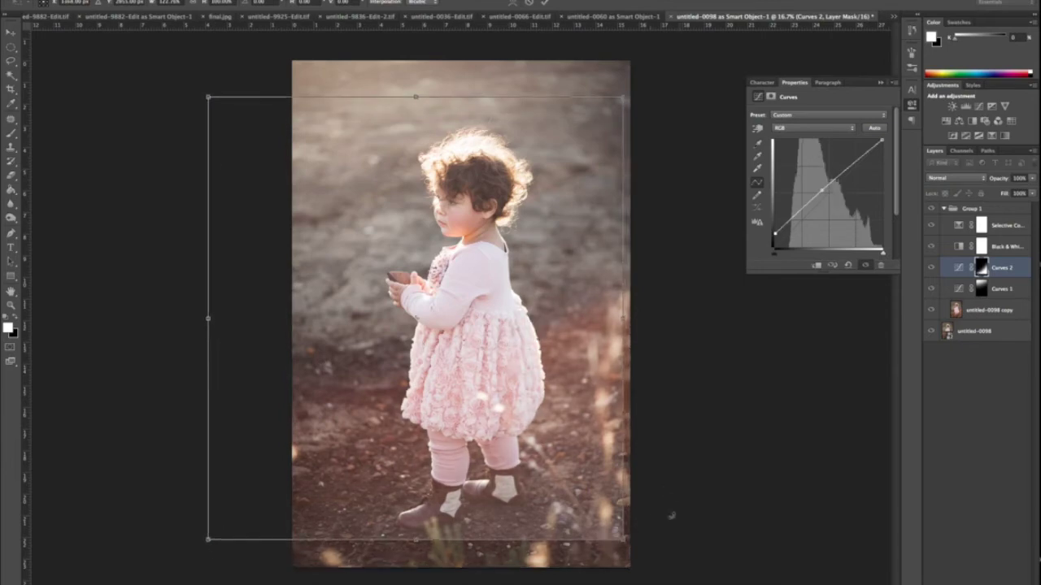
drag(623, 539, 670, 568)
drag(544, 534, 529, 509)
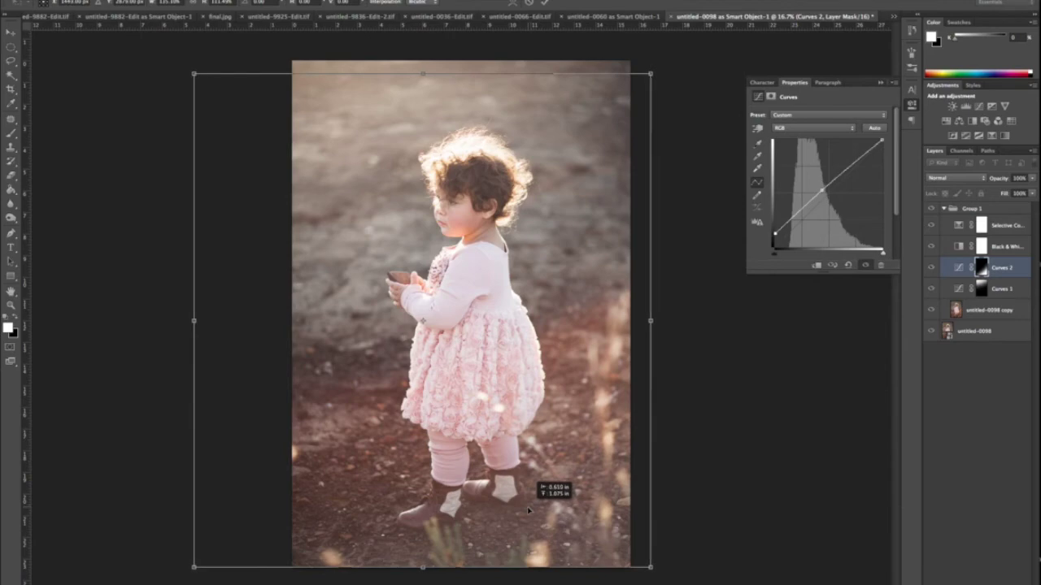
key(Return)
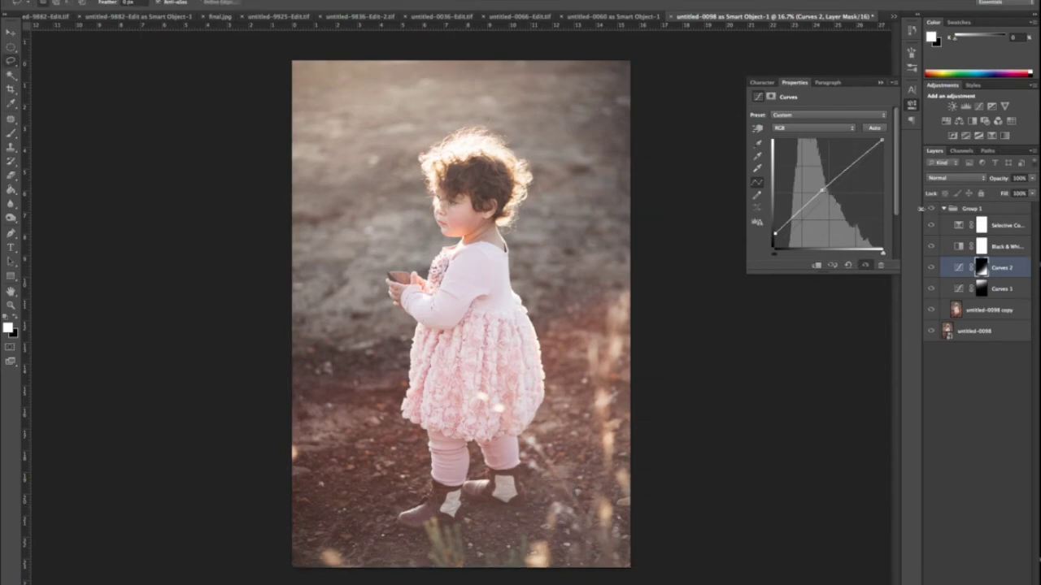
click(931, 210)
click(931, 210)
Step: Review Black & White 1, compare with Group 1 toggled, then select the Curves 2 mask for brushing
click(997, 253)
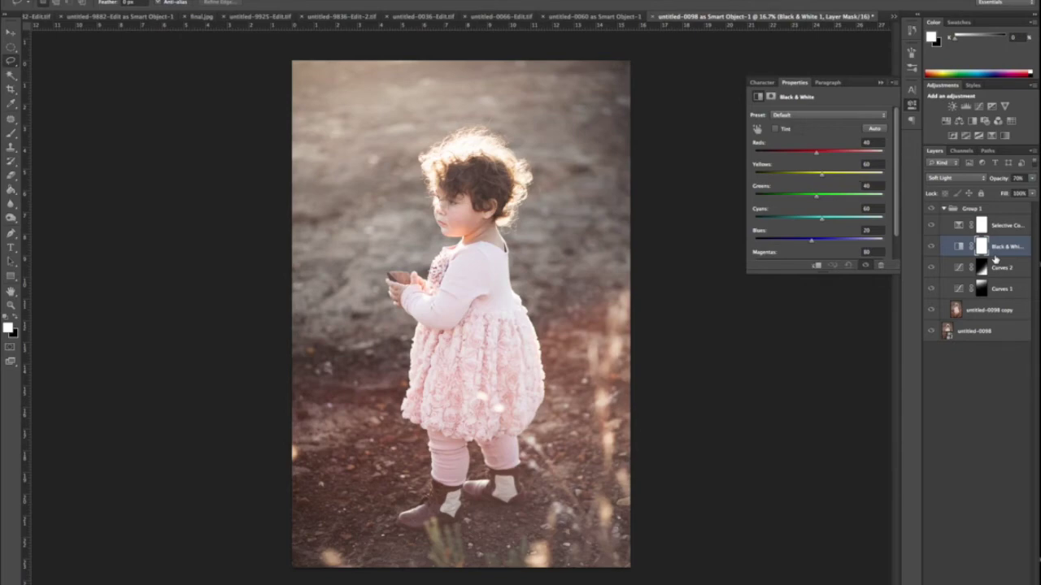
click(931, 211)
click(932, 210)
click(932, 211)
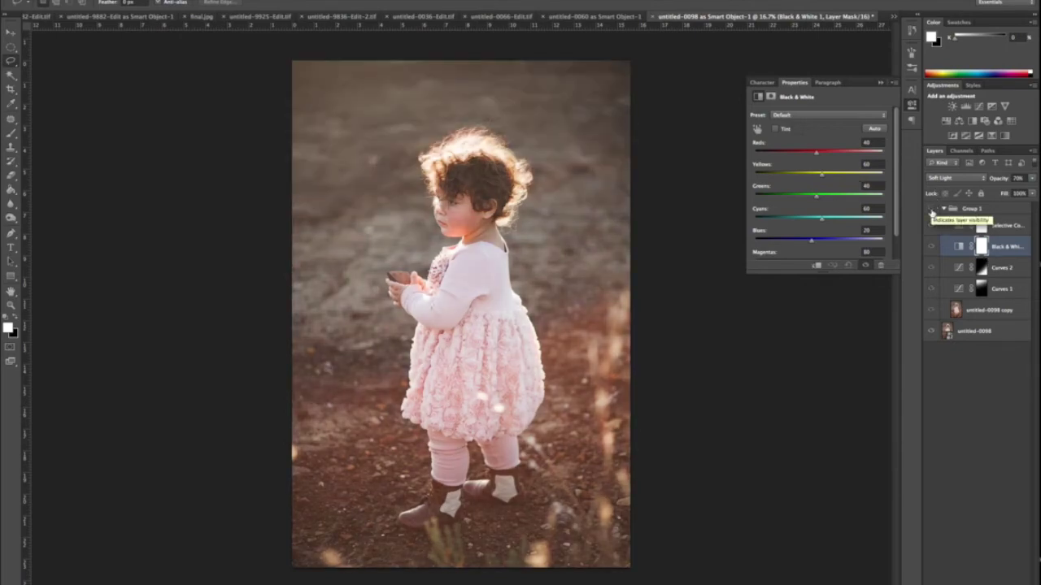
click(932, 210)
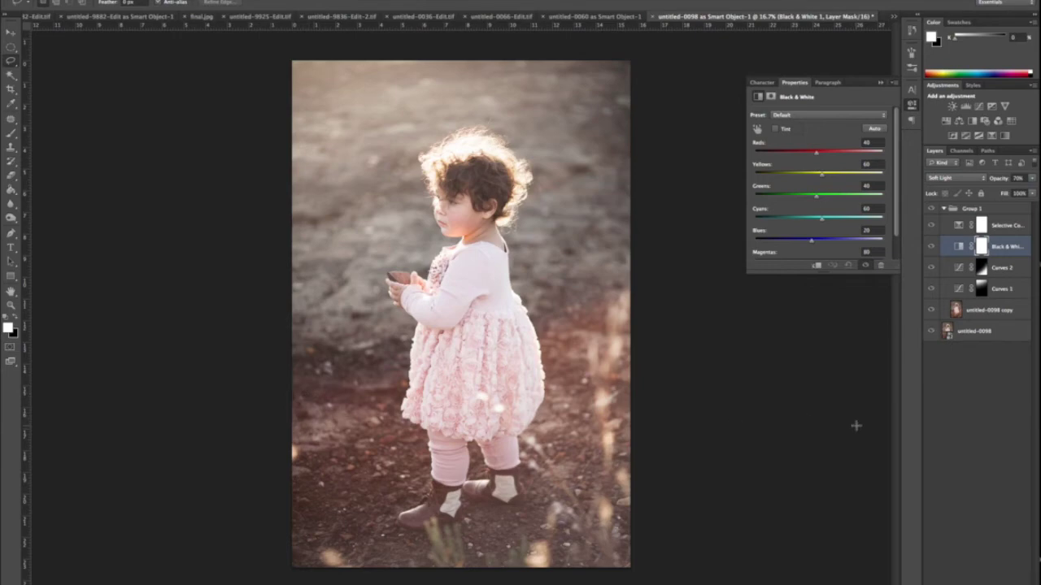
click(980, 275)
key(b)
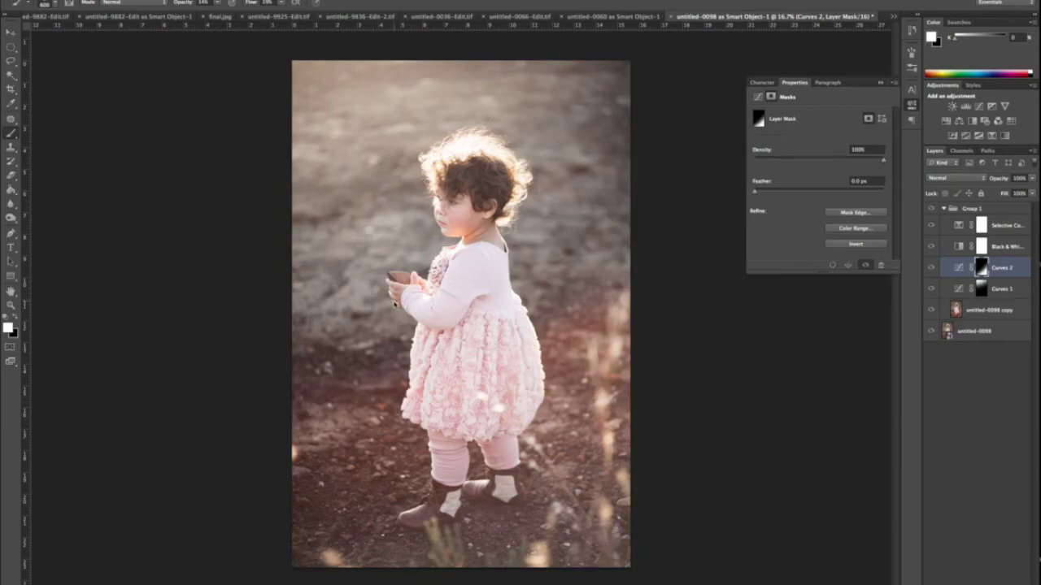
Step: Return to Photoshop, close the mask properties, and set brush opacity and flow to 100%
key(ctrl+Up)
click(585, 250)
key(ctrl+Up)
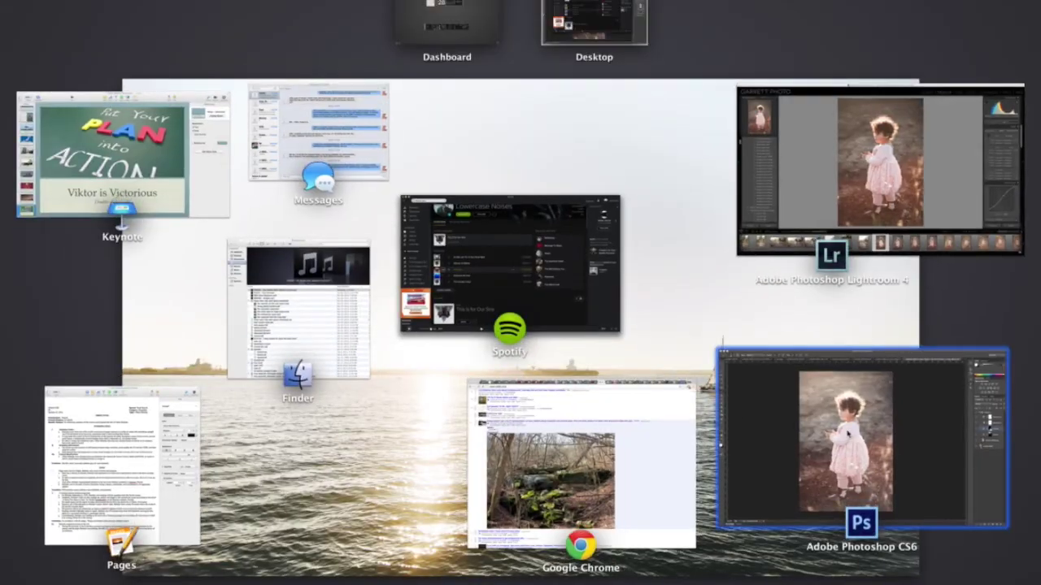
click(848, 433)
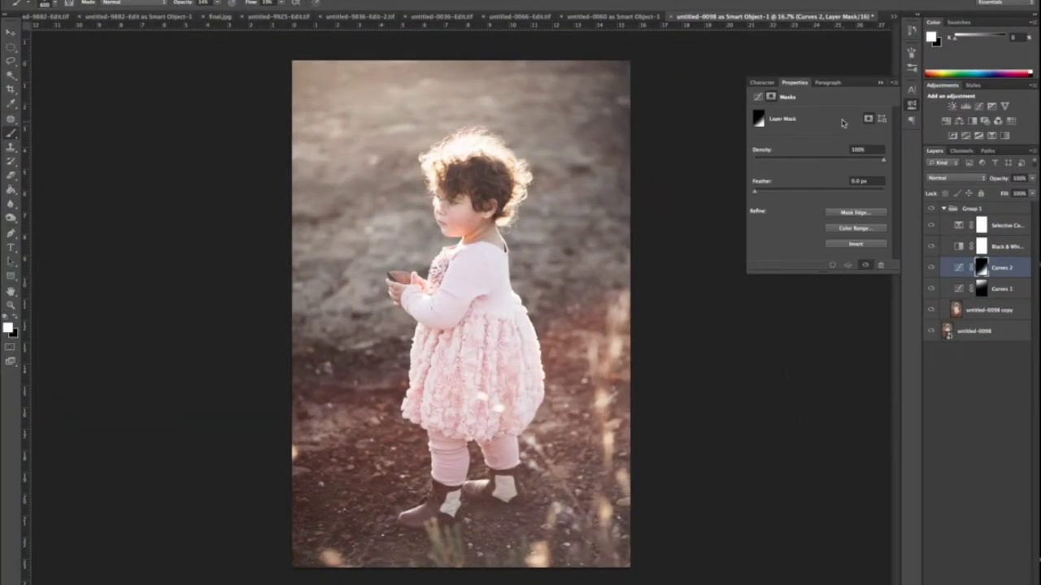
click(881, 83)
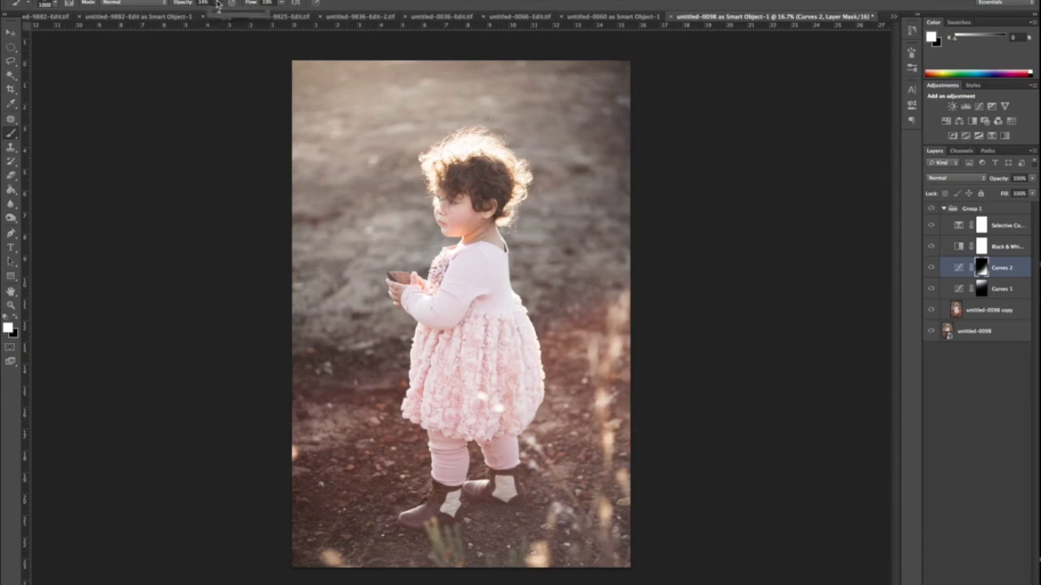
key(0)
key(shift+0)
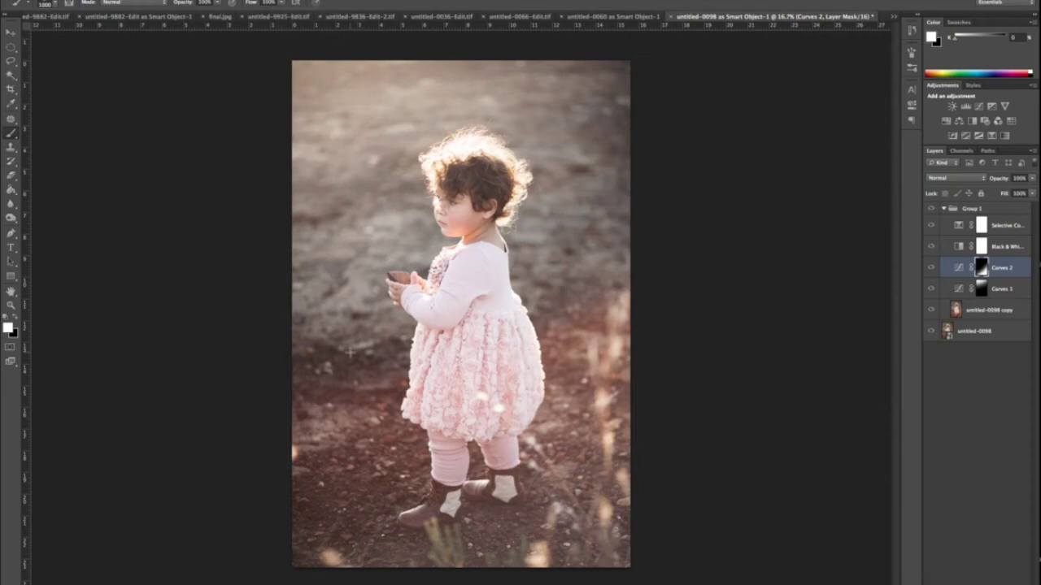
Step: Check the brush tip shape and paint onto the lower-left soil, comparing with Group 1 toggled
click(911, 53)
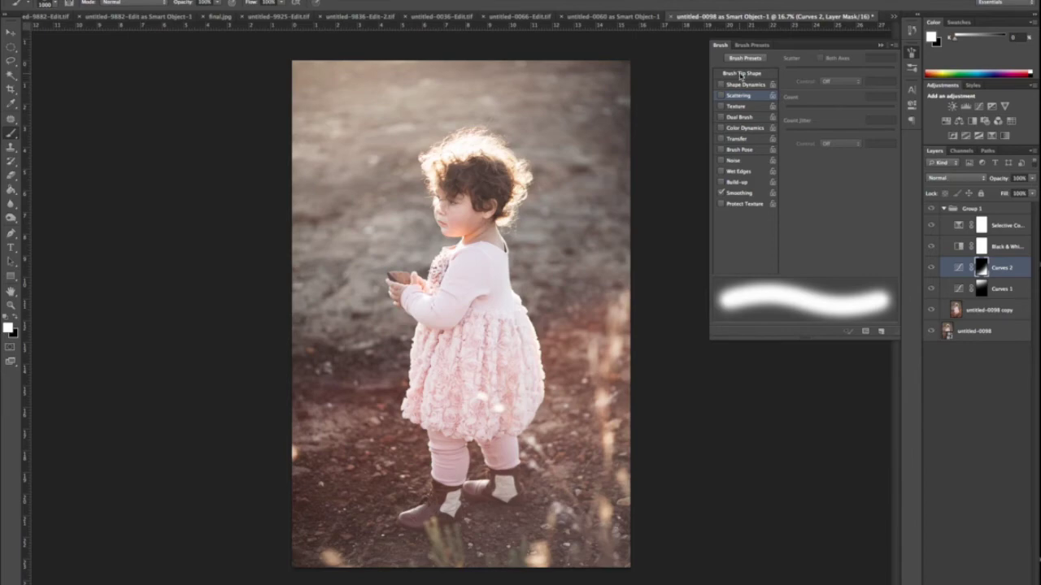
click(741, 74)
click(882, 45)
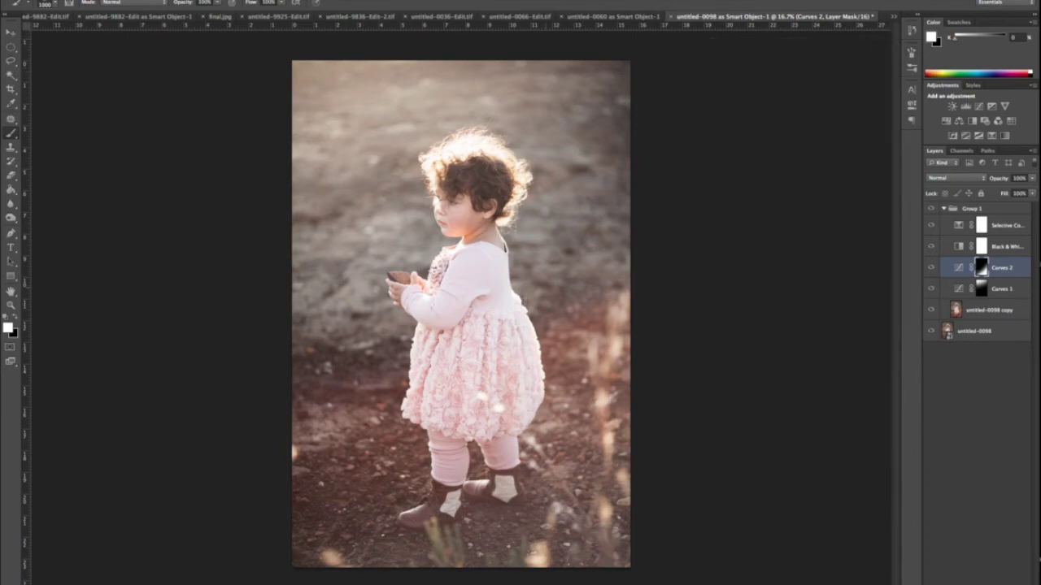
mouse_move(333, 391)
mouse_down()
mouse_move(313, 423)
mouse_move(325, 487)
mouse_move(319, 523)
mouse_move(357, 496)
mouse_move(389, 431)
mouse_move(318, 374)
mouse_move(389, 370)
mouse_move(405, 345)
mouse_up()
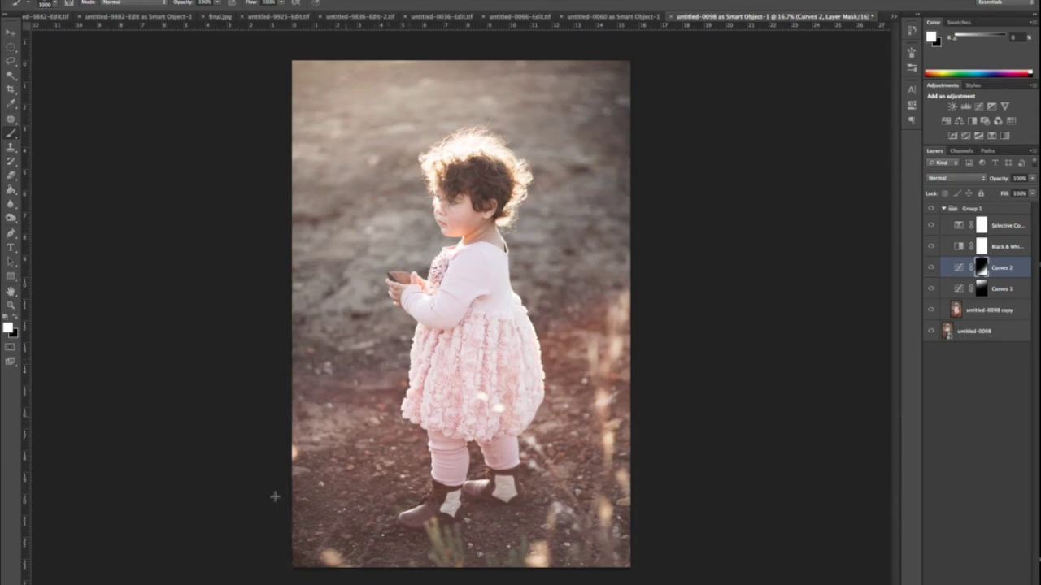
click(932, 209)
click(932, 209)
click(933, 209)
click(933, 209)
click(932, 209)
click(932, 209)
Step: Flatten to a single Background layer, save with Cmd+S, and switch back to Lightroom
click(1032, 153)
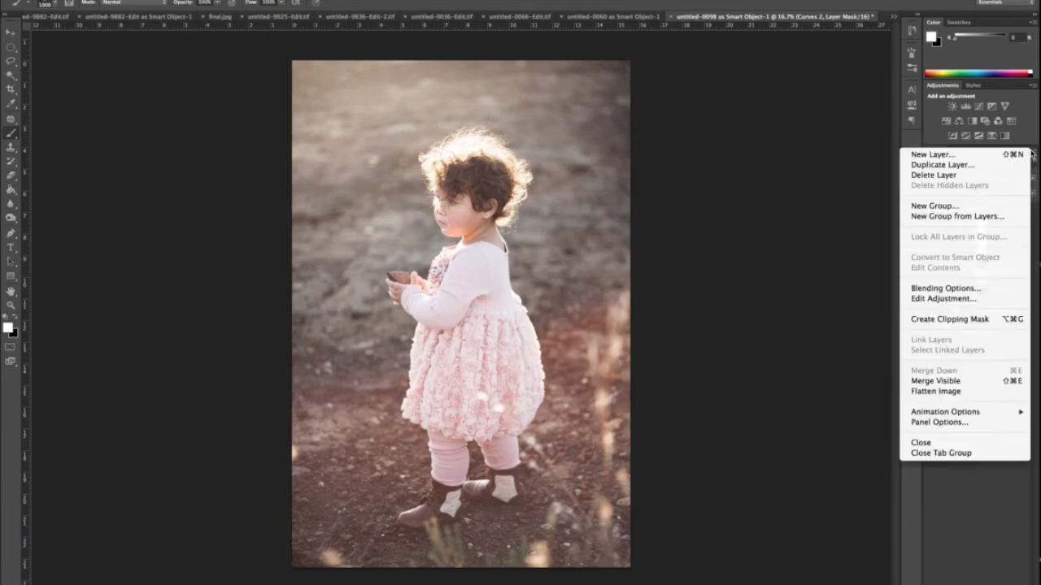
click(925, 395)
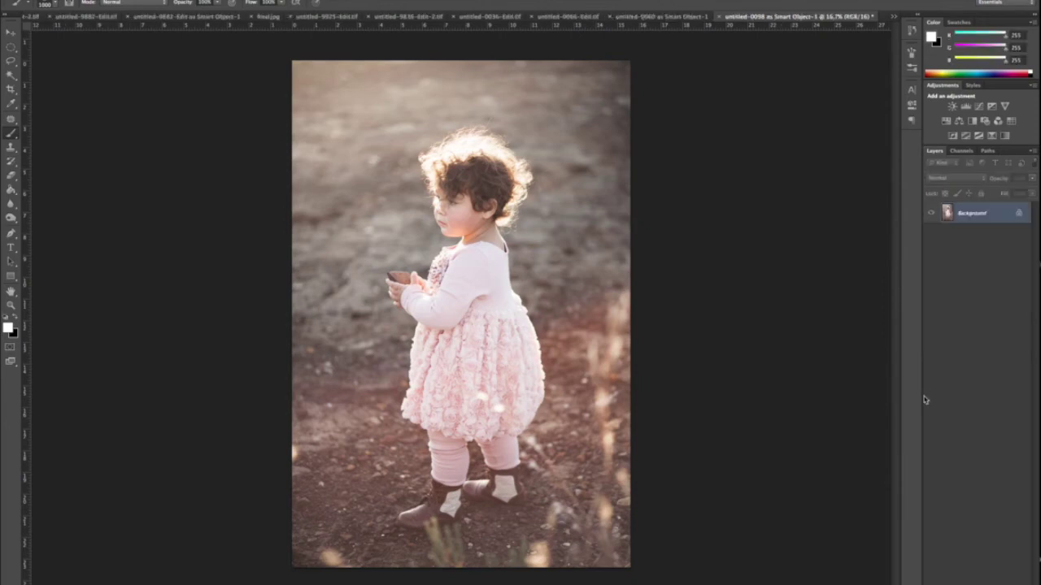
key(super+s)
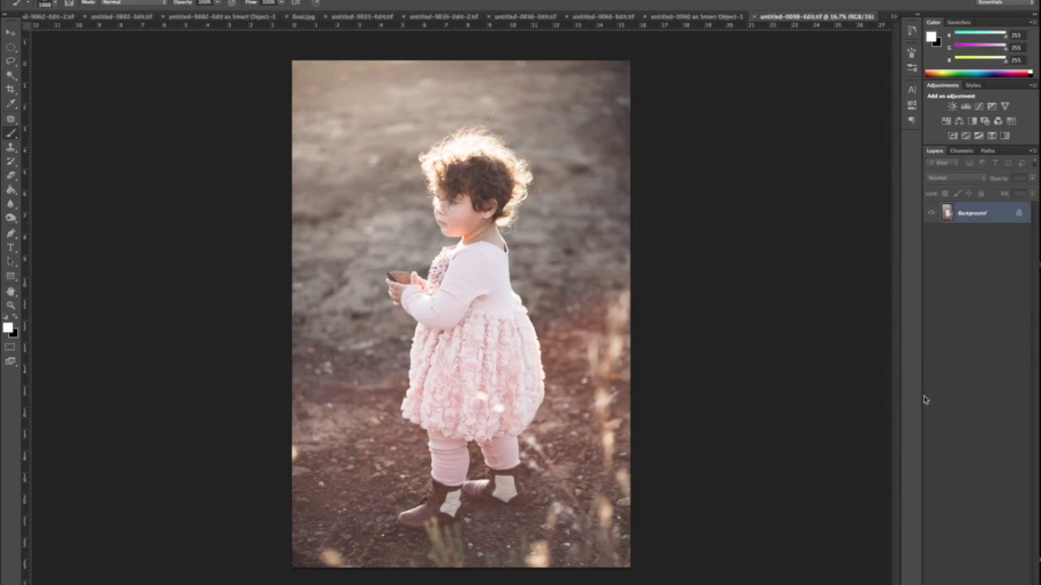
key(ctrl+Up)
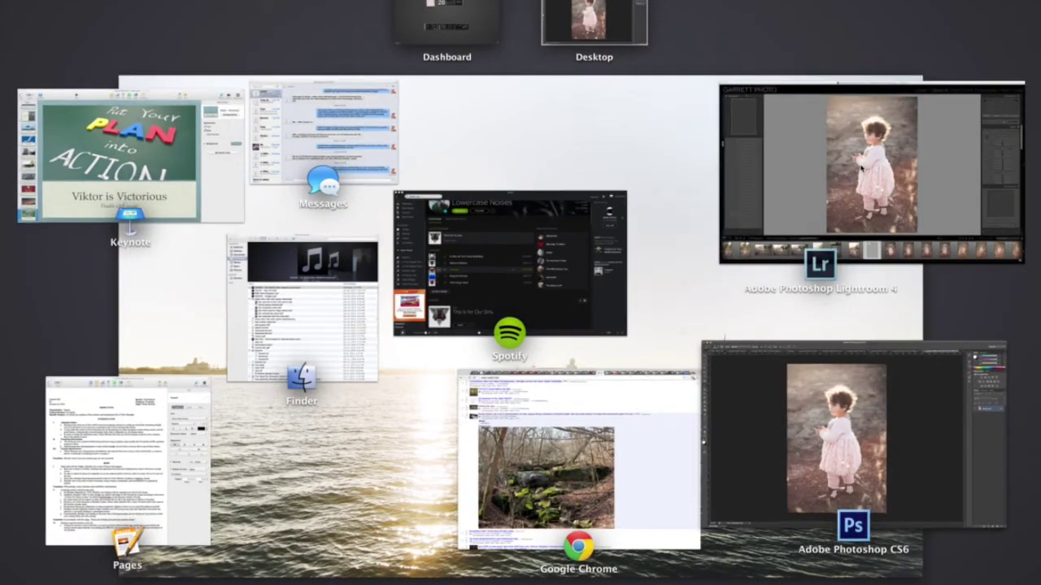
click(848, 280)
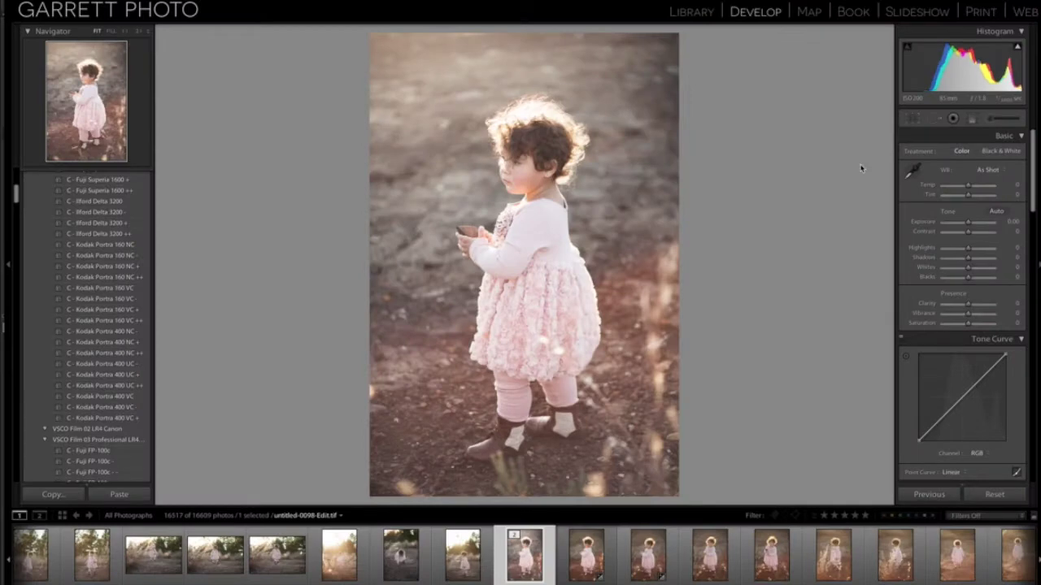
Step: Paste the original's develop settings onto the edited copy, undo it, and select both photos
super+click(582, 543)
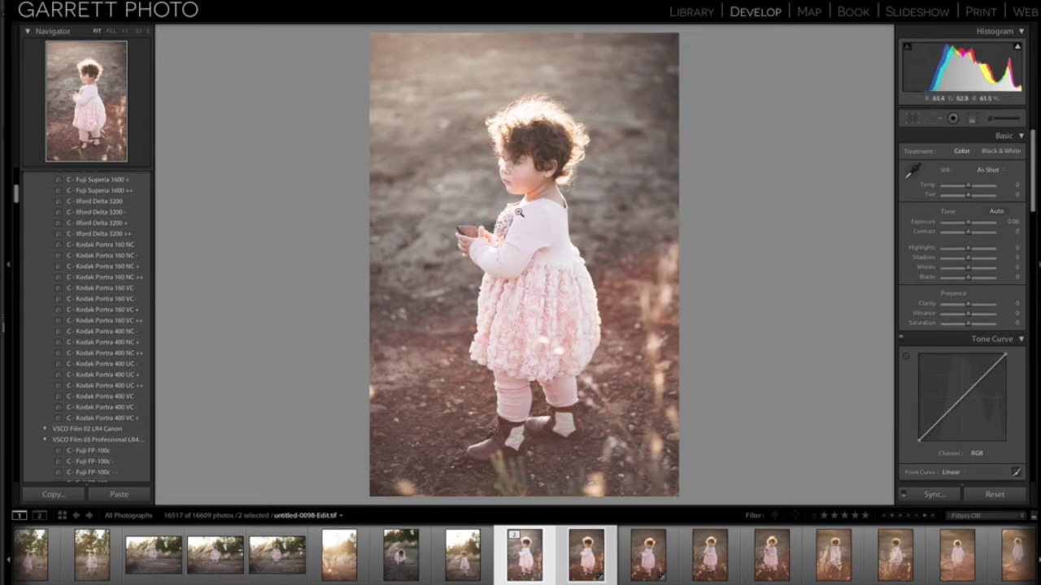
super+click(497, 546)
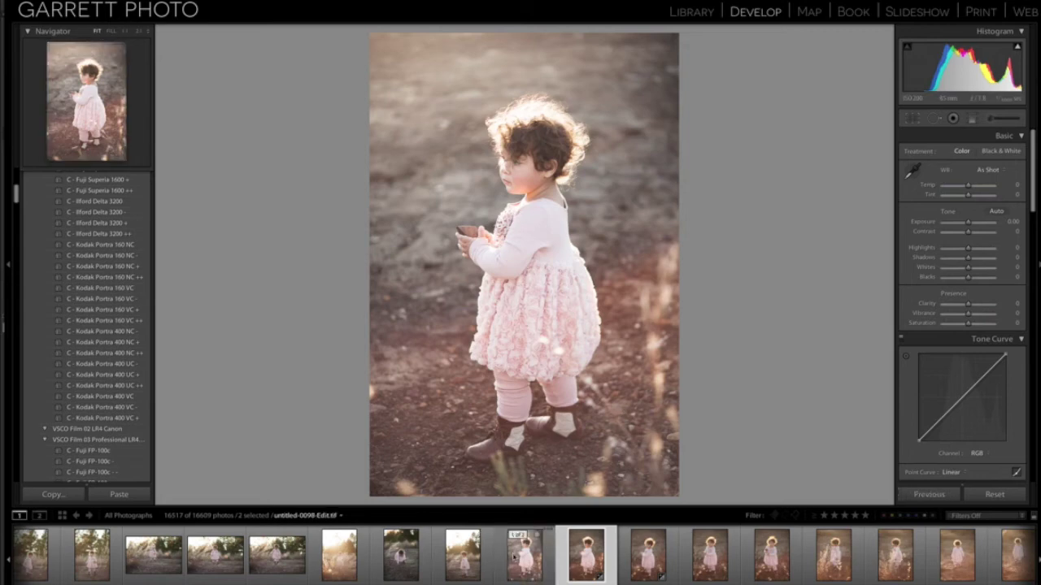
key(super+shift+v)
key(super+z)
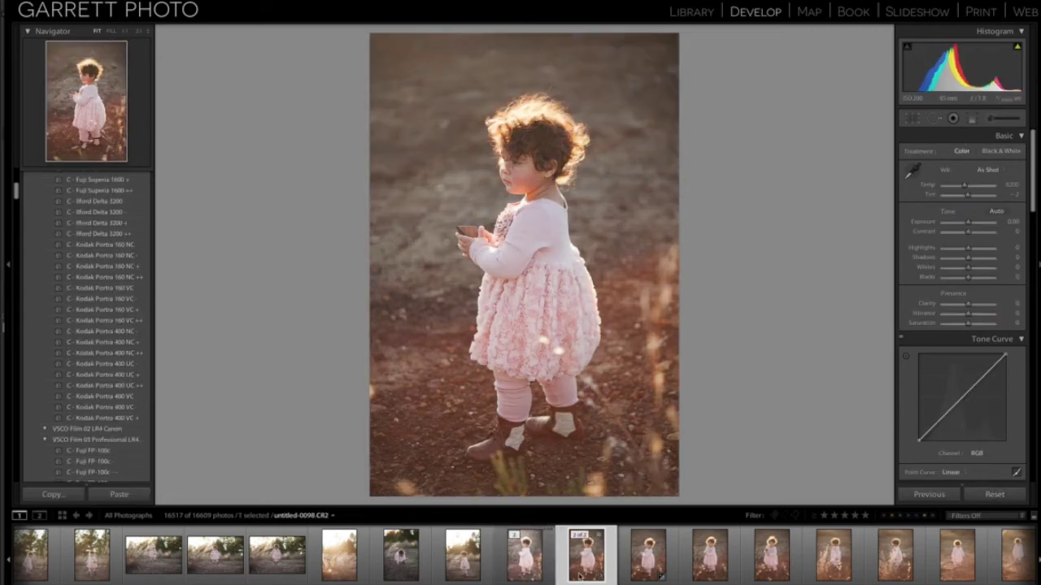
super+click(524, 555)
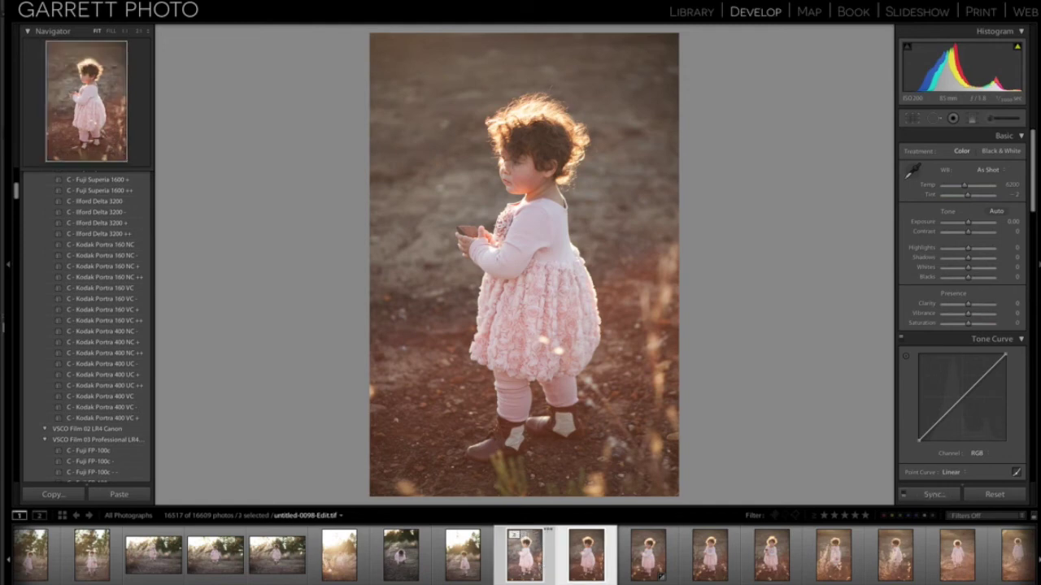
Step: Compare both photos side by side with the edit as main, then show it alone in Loupe
click(252, 0)
mouse_move(276, 0)
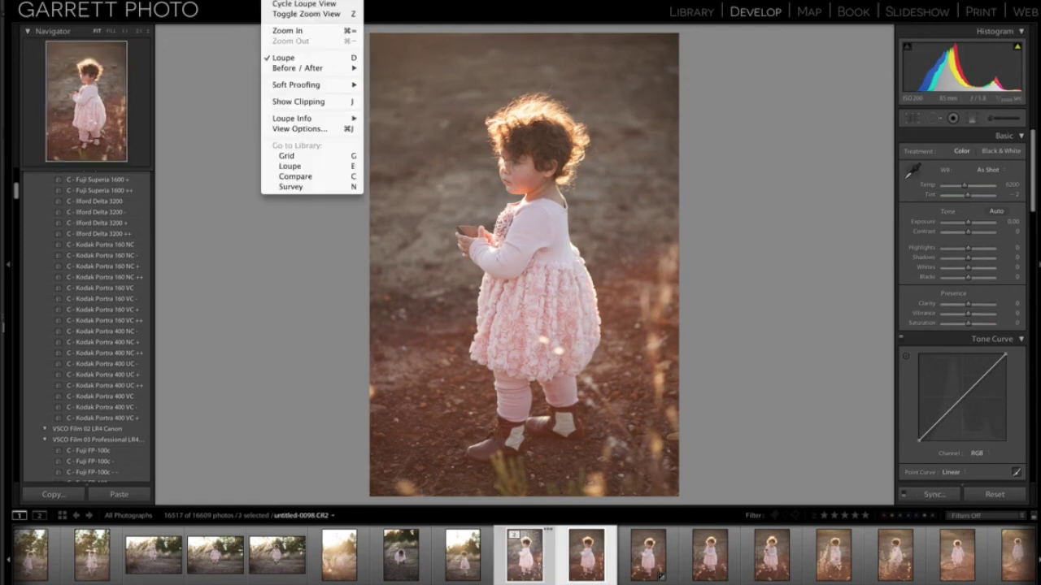
click(290, 177)
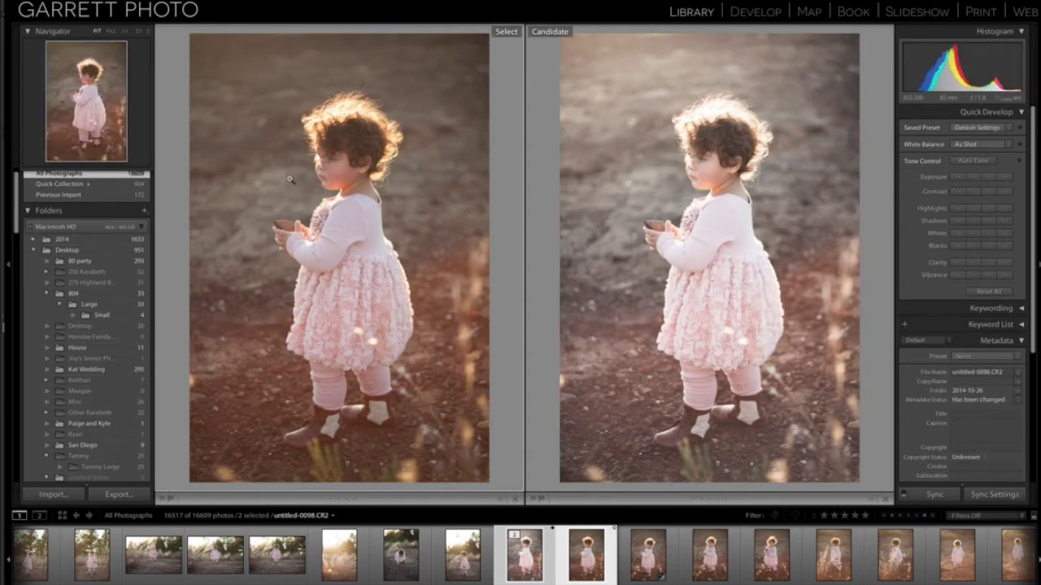
key(Left)
key(Right)
click(525, 543)
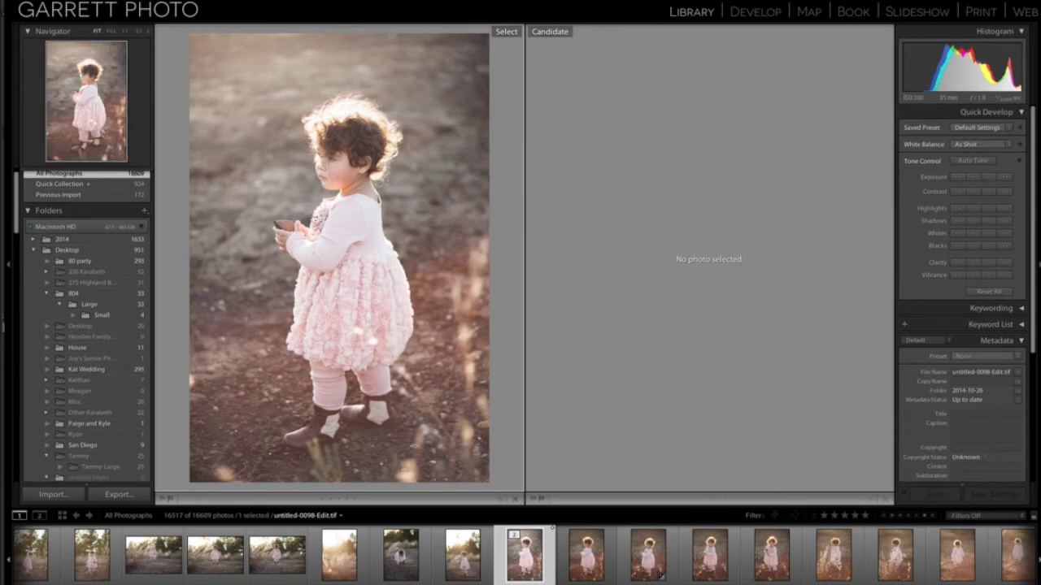
click(248, 1)
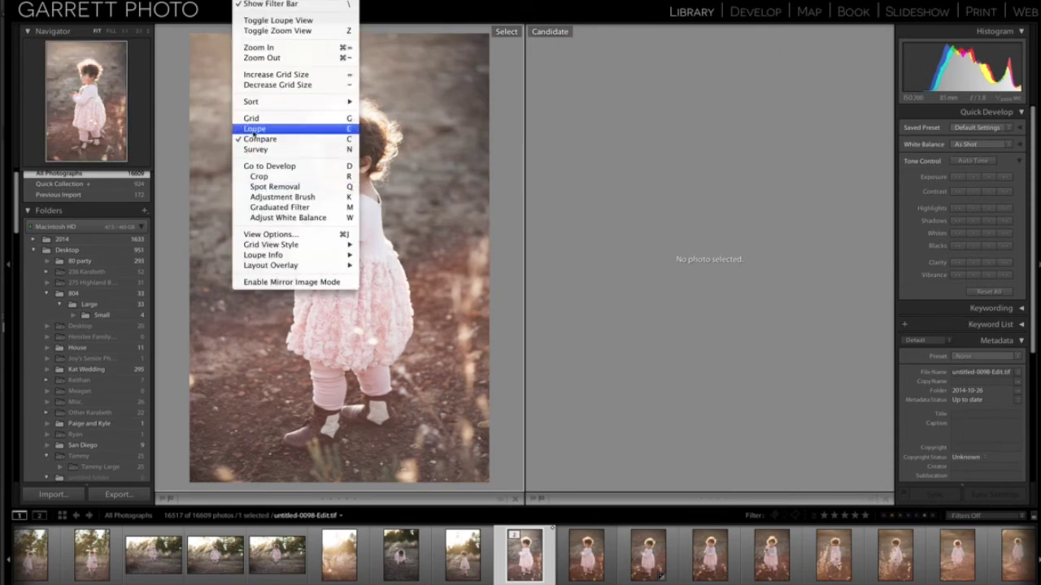
click(254, 129)
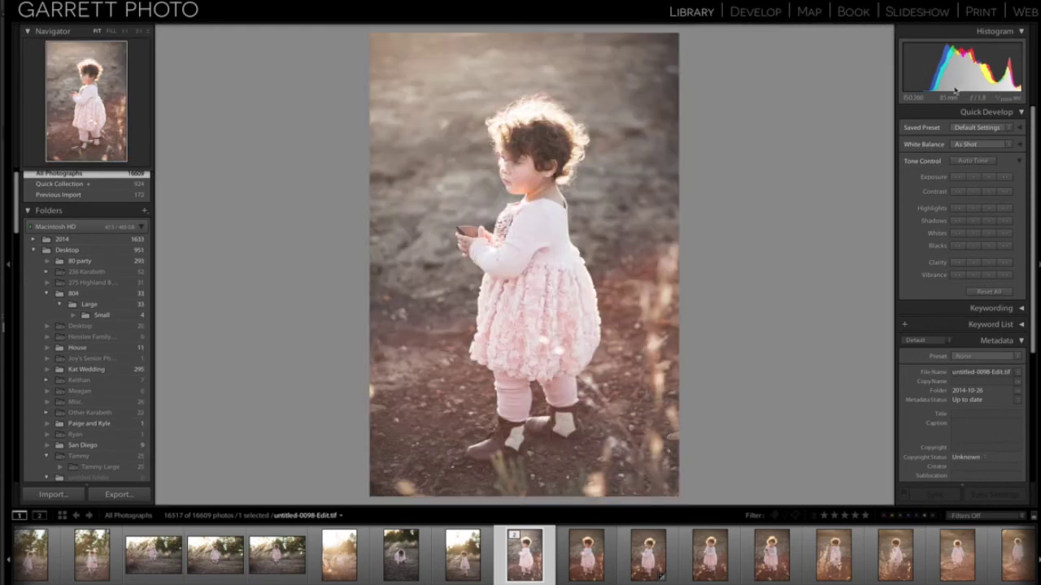
Step: In Develop, zoom in on the face and set sharpening Amount 68, Radius 1.8
click(755, 12)
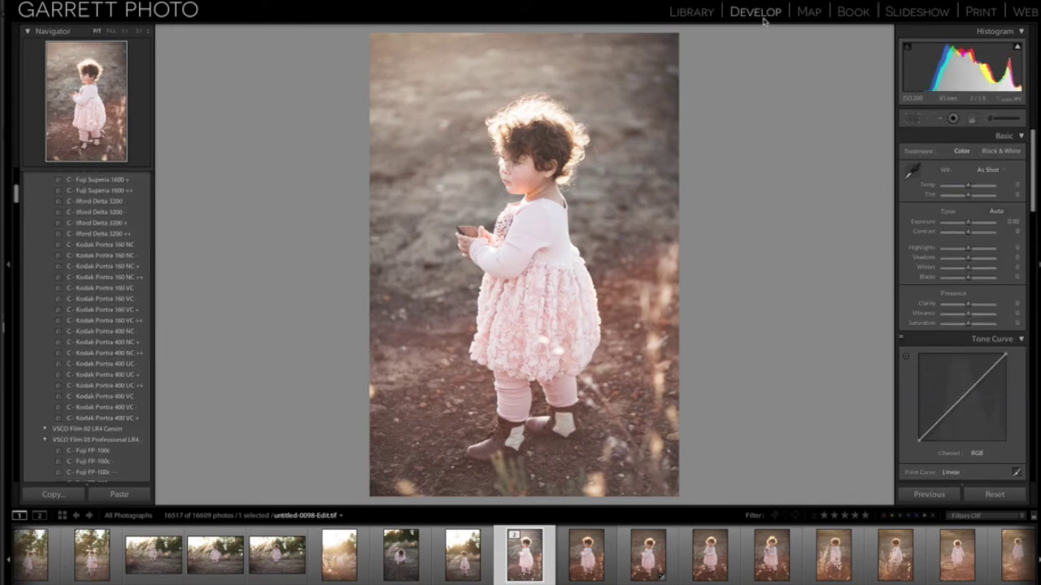
scroll(984, 236, down, 5)
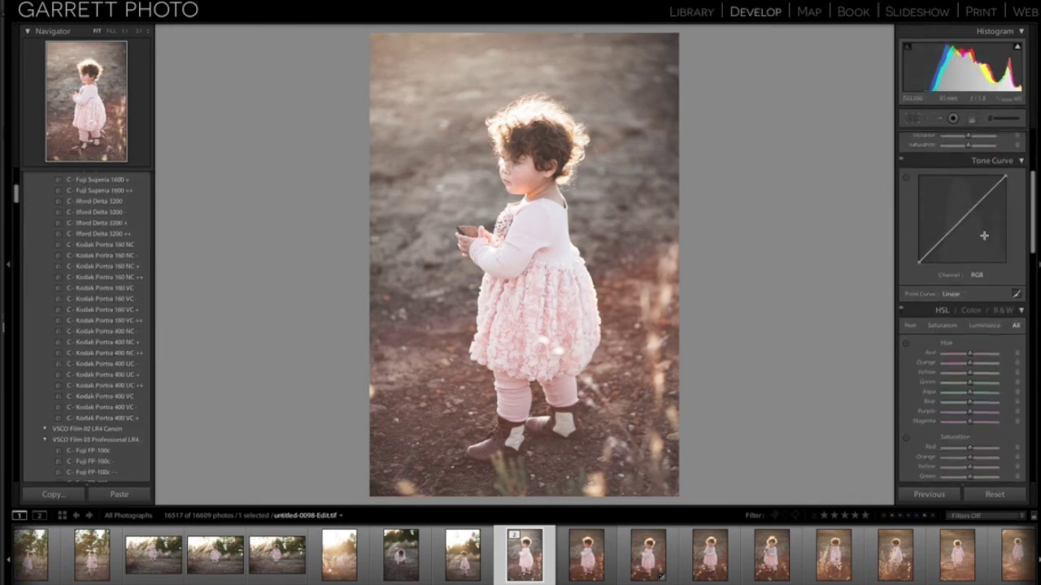
scroll(984, 235, down, 8)
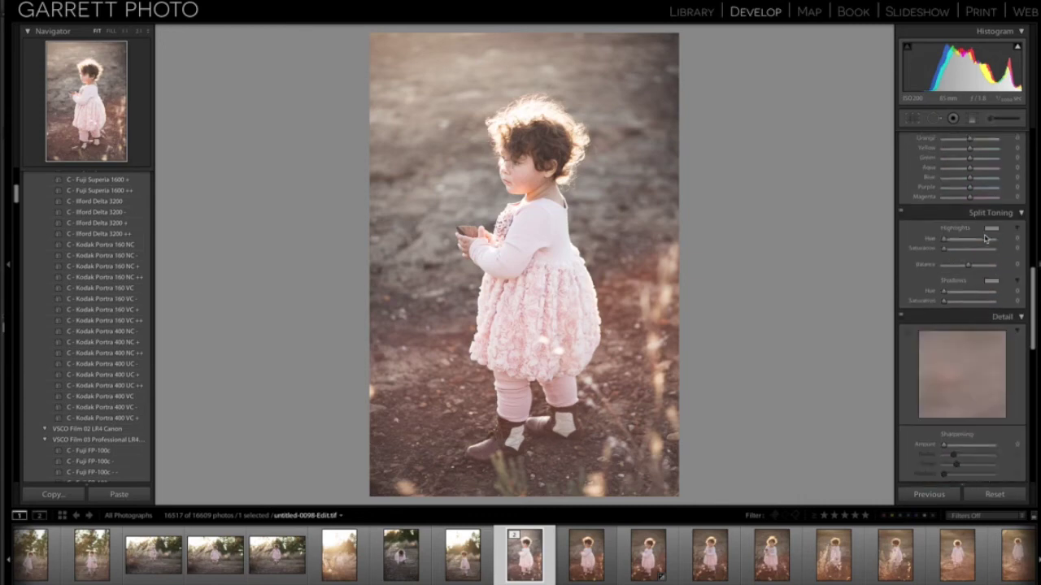
scroll(985, 237, down, 3)
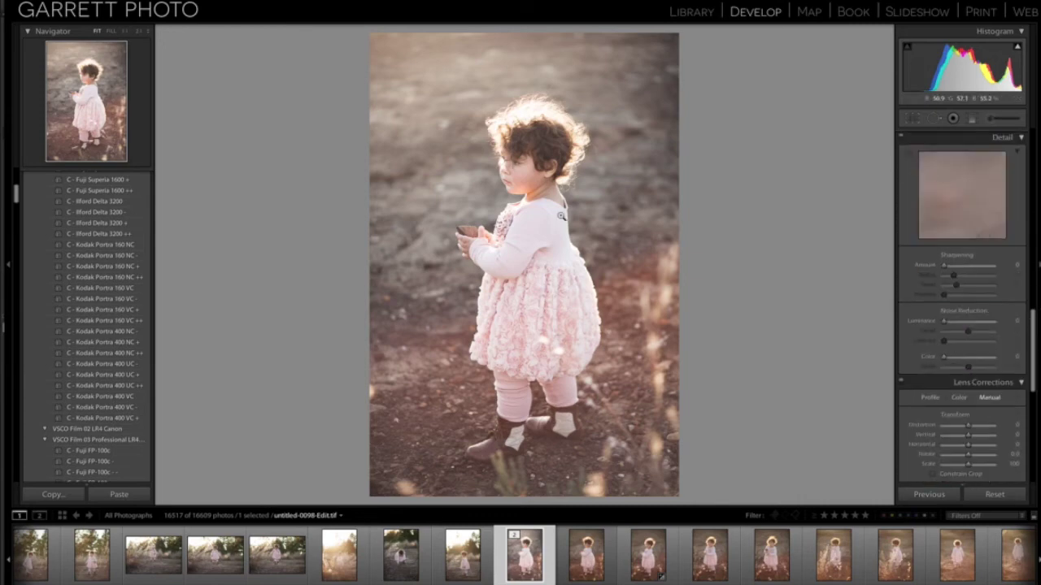
click(506, 144)
click(613, 335)
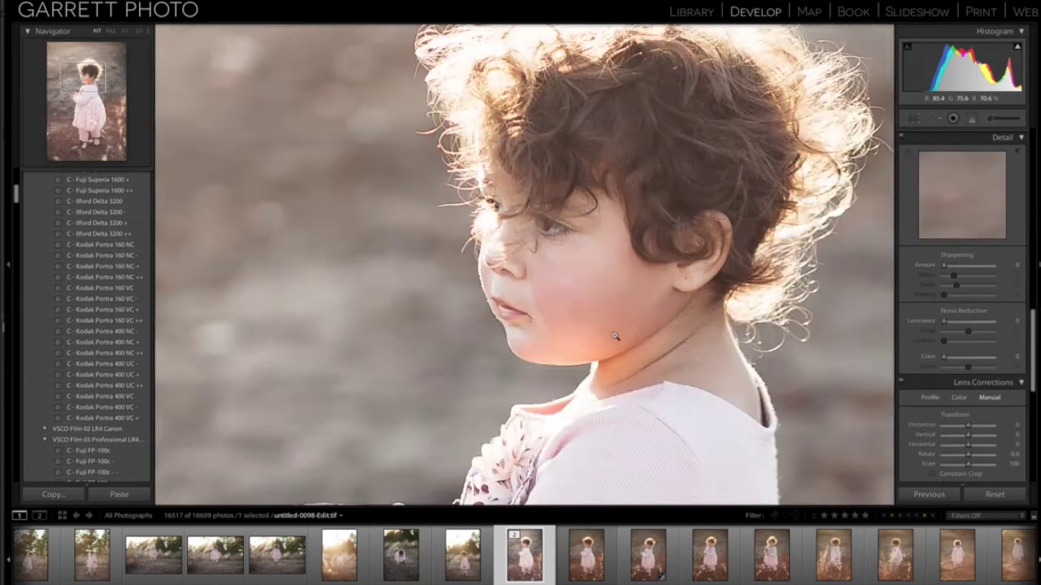
scroll(965, 278, down, 5)
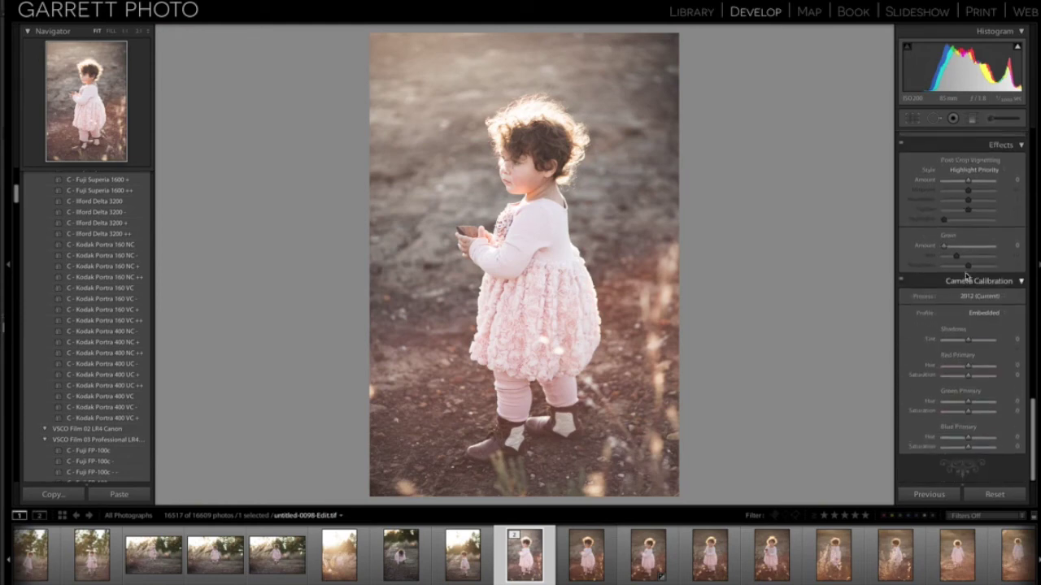
scroll(966, 278, up, 5)
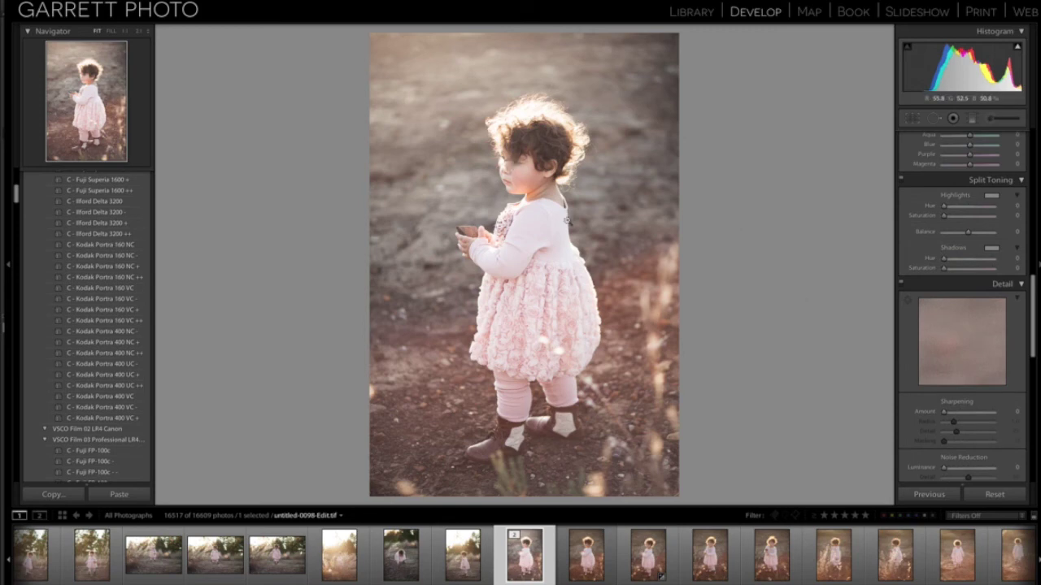
click(532, 167)
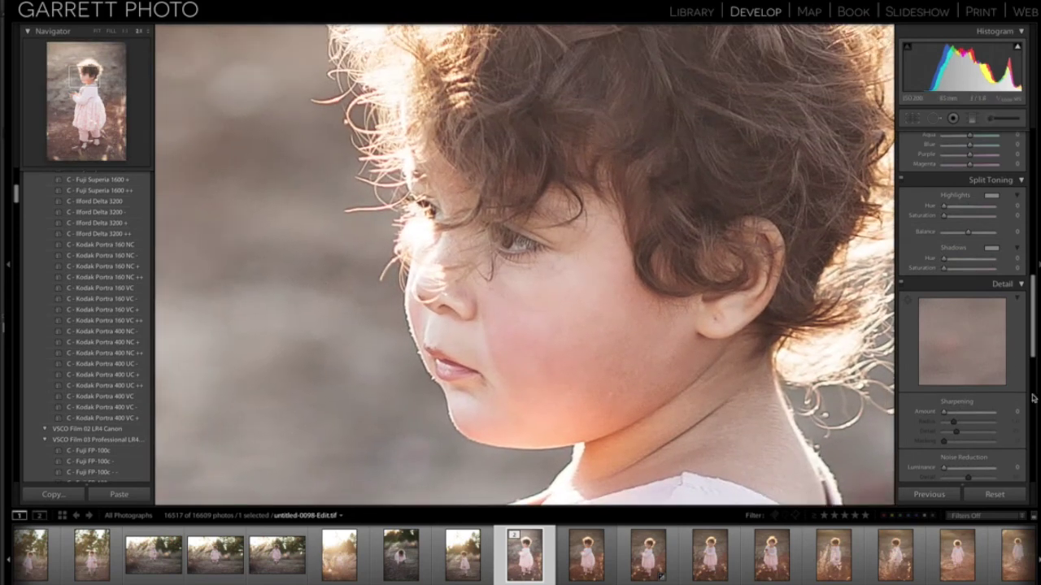
scroll(967, 399, down, 3)
click(966, 351)
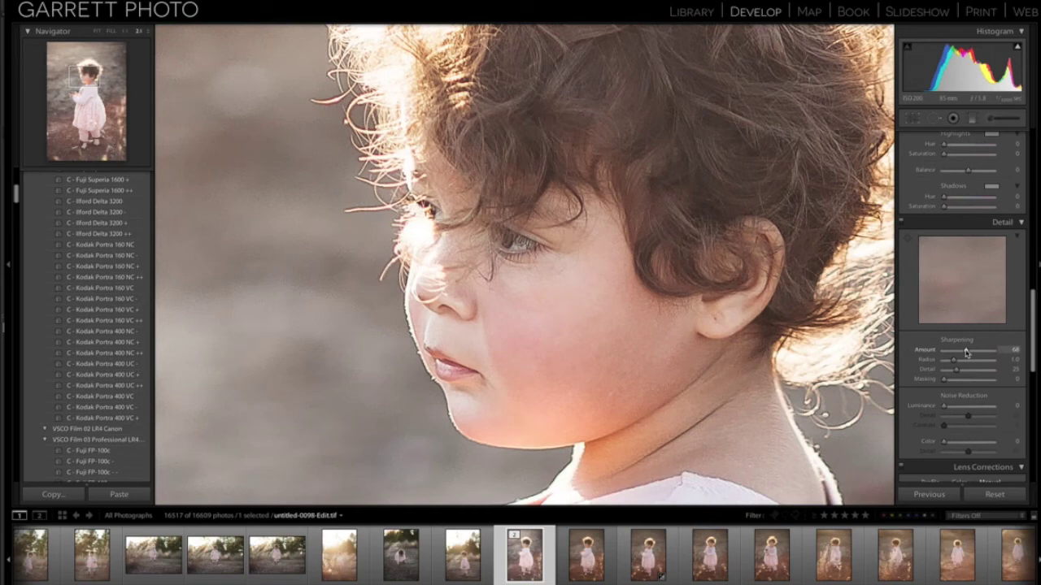
drag(968, 360, 961, 381)
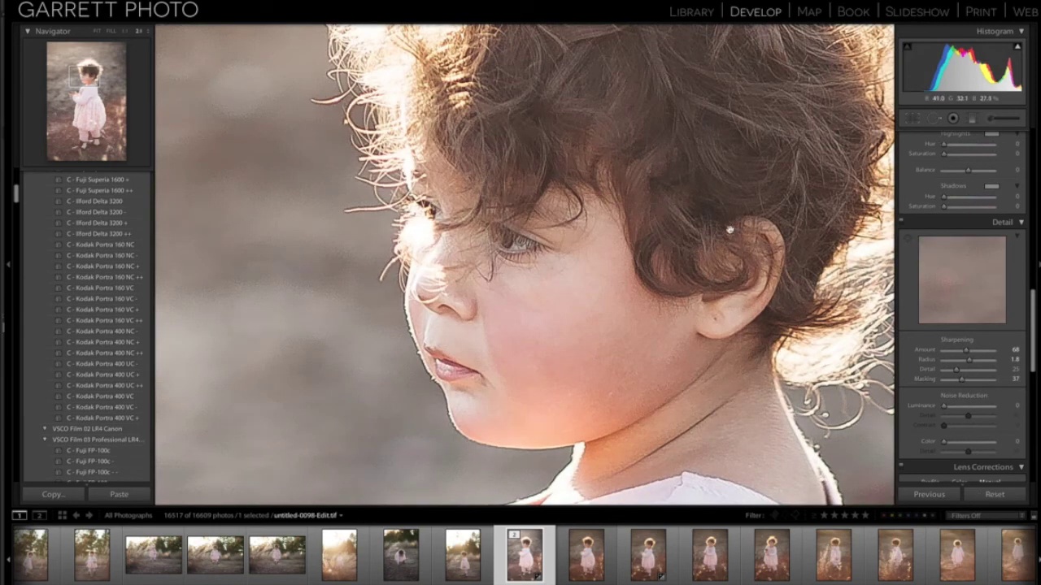
click(746, 215)
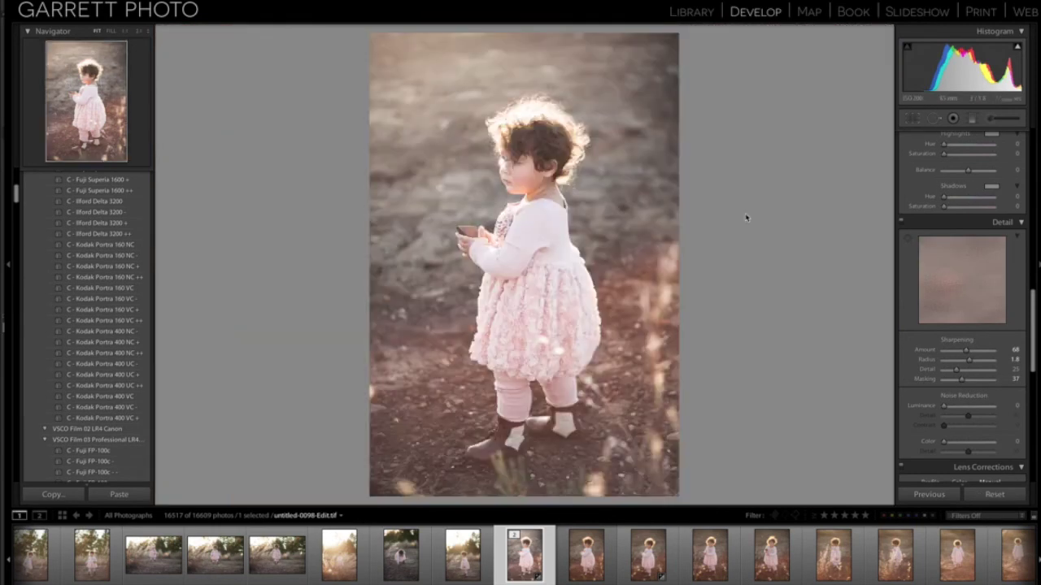
Step: Send the copy to Adobe Photoshop via Edit In and bring Photoshop forward
right_click(585, 352)
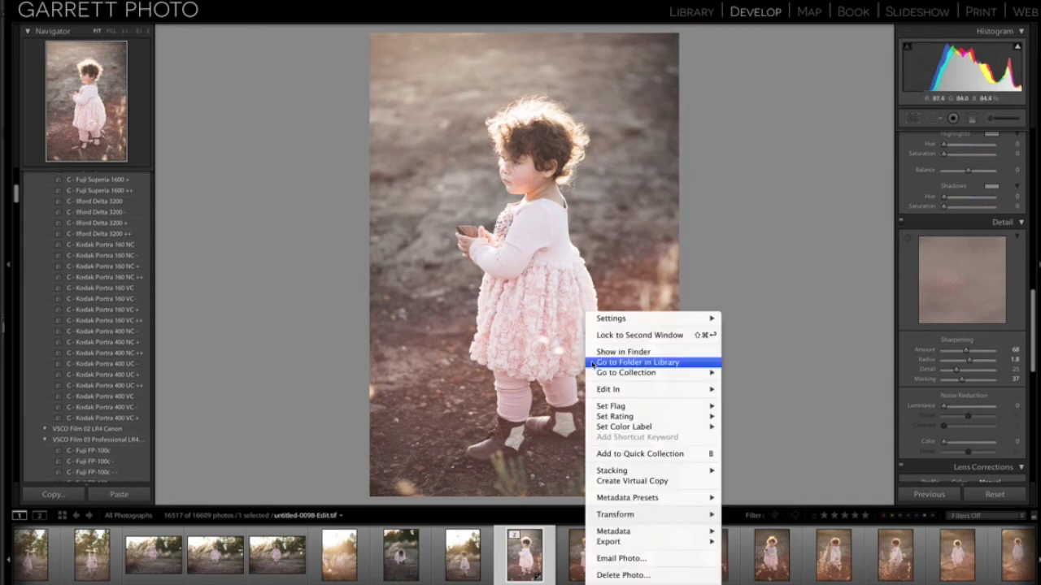
click(711, 255)
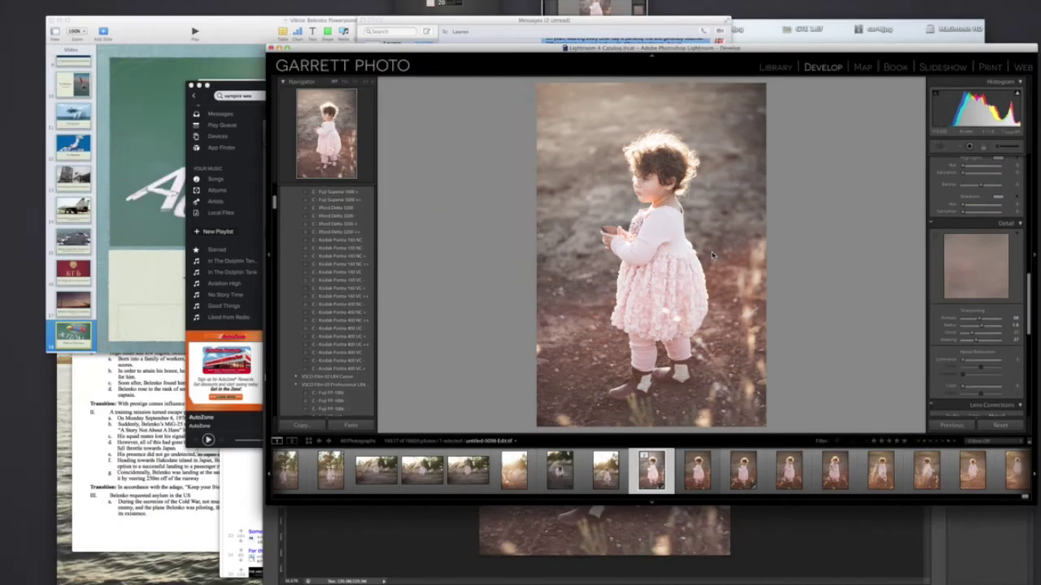
key(ctrl+Up)
click(752, 506)
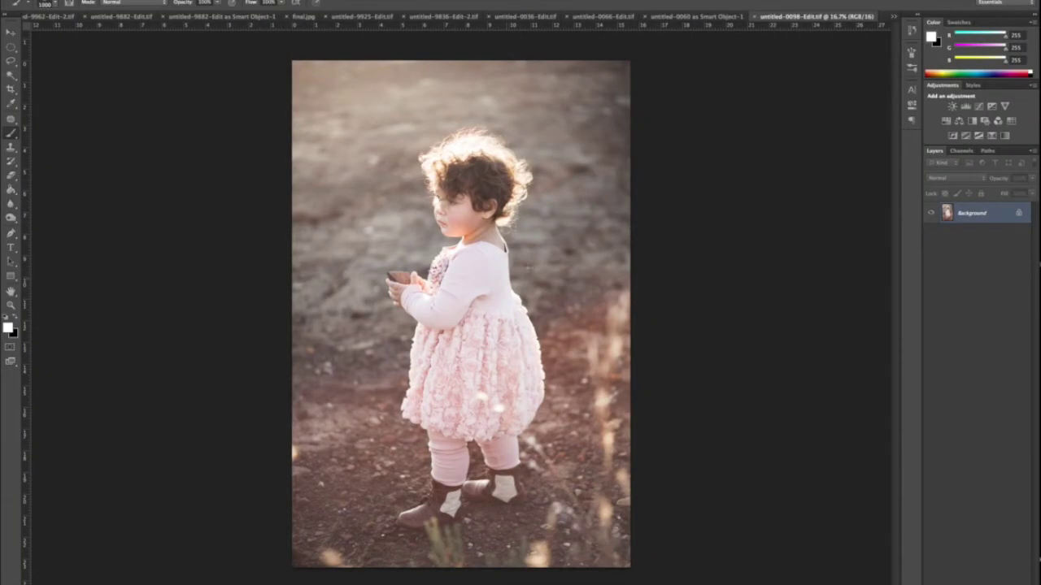
Step: Duplicate the Background into a new layer and zoom in on the girl's cheek
right_click(968, 219)
key(Escape)
key(super+j)
key(z)
click(479, 232)
drag(464, 228, 430, 207)
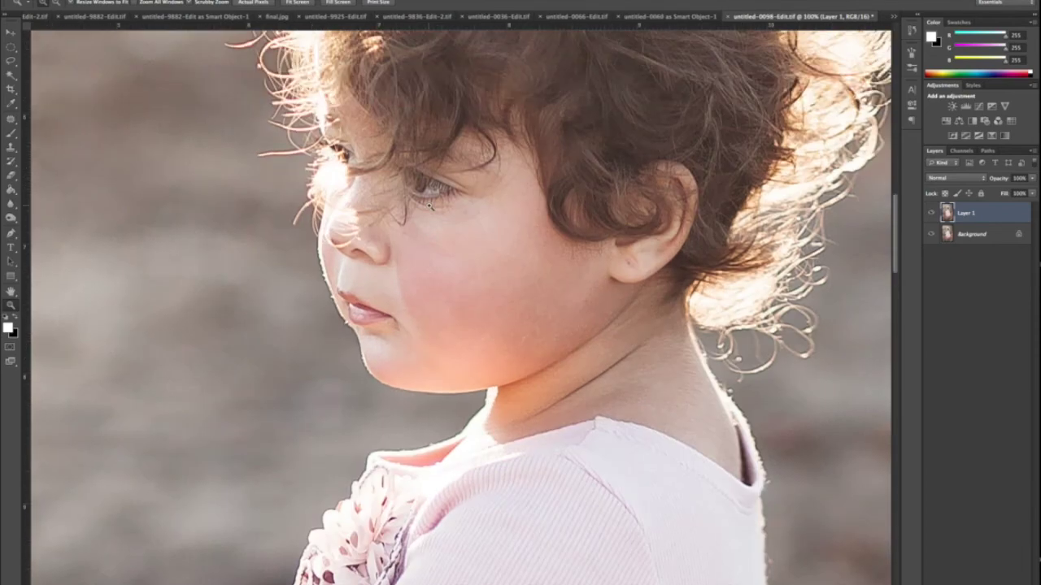
click(493, 244)
Step: Set up a soft brush with 14% opacity and 14% flow
key(b)
alt+click(504, 304)
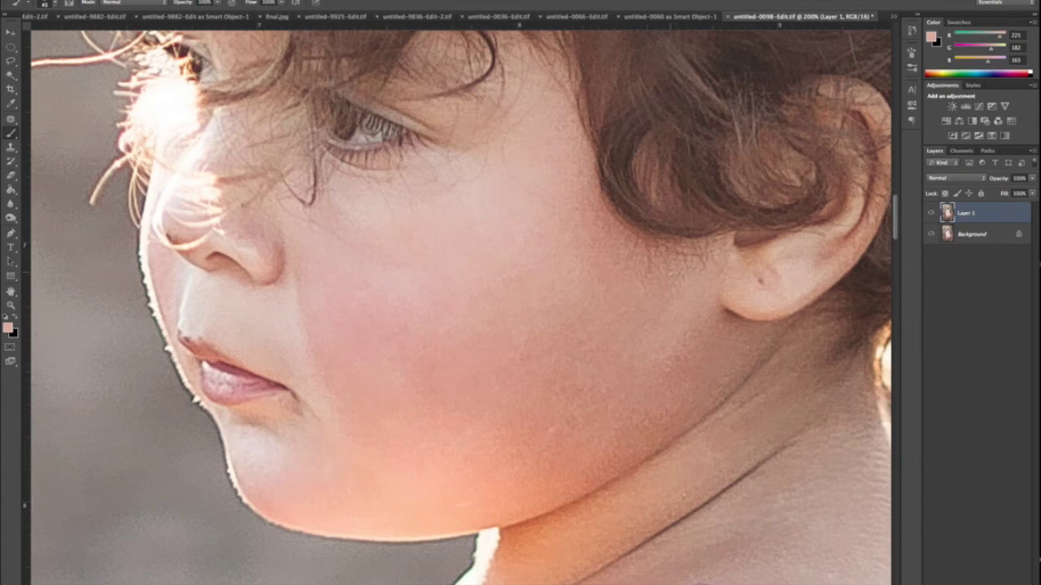
drag(217, 3, 174, 34)
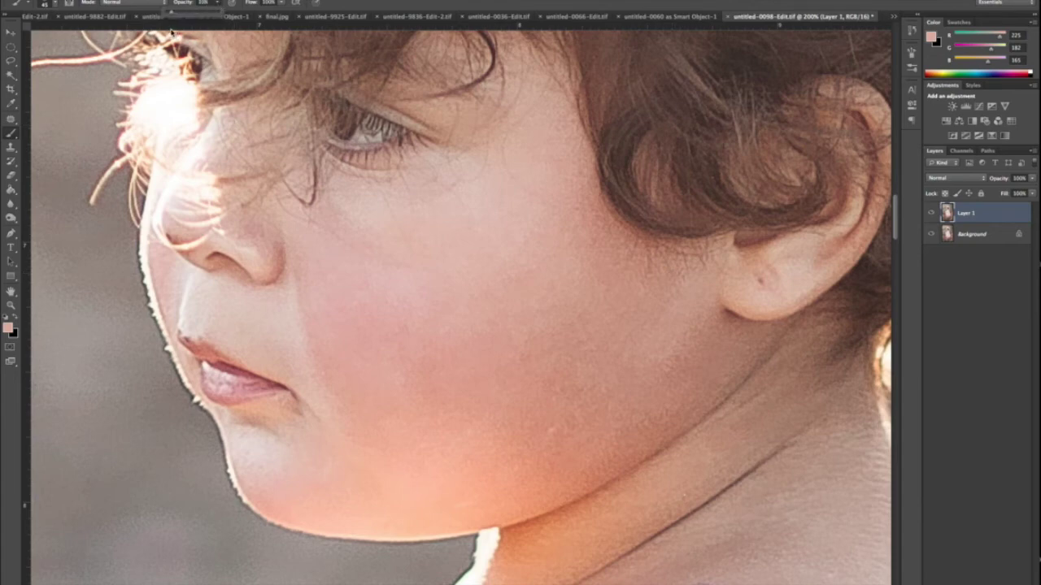
drag(172, 31, 176, 31)
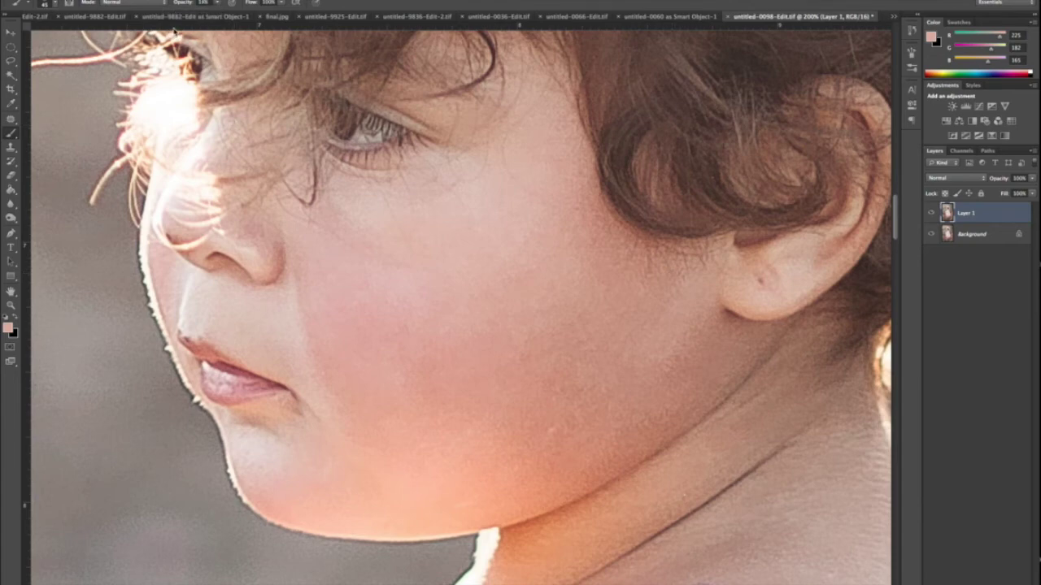
click(269, 3)
key(Return)
Step: Paint sampled skin tone across both cheeks, toggling Layer 1 to check the result
alt+click(449, 248)
alt+click(462, 229)
alt+click(472, 220)
alt+click(633, 310)
alt+click(468, 201)
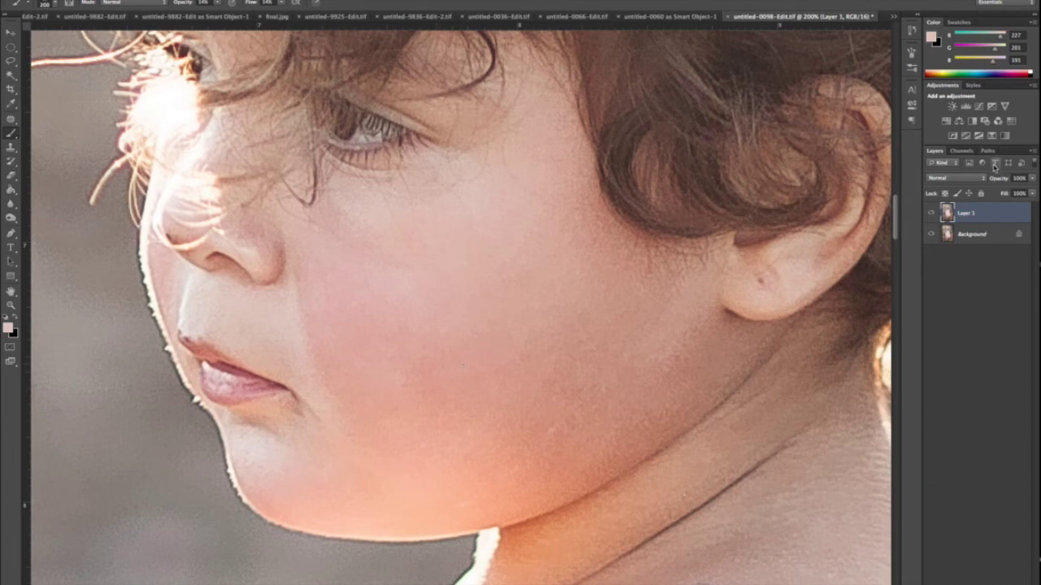
click(931, 212)
click(932, 212)
click(932, 212)
click(932, 212)
click(932, 212)
click(932, 212)
alt+click(402, 251)
alt+click(597, 334)
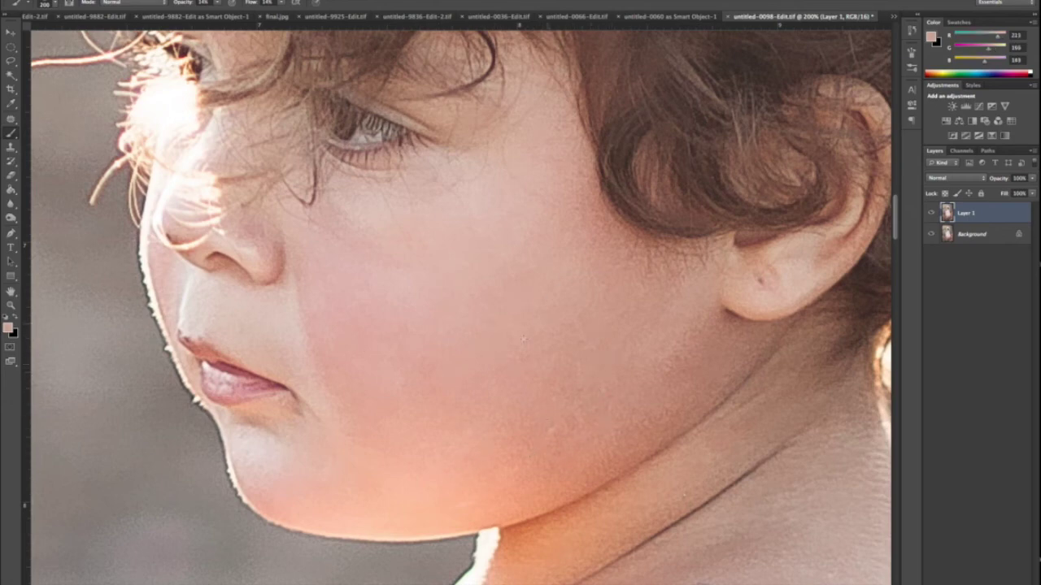
alt+click(507, 244)
Step: Zoom out to compare the retouch, then merge Layer 1 into Background and save
key(z)
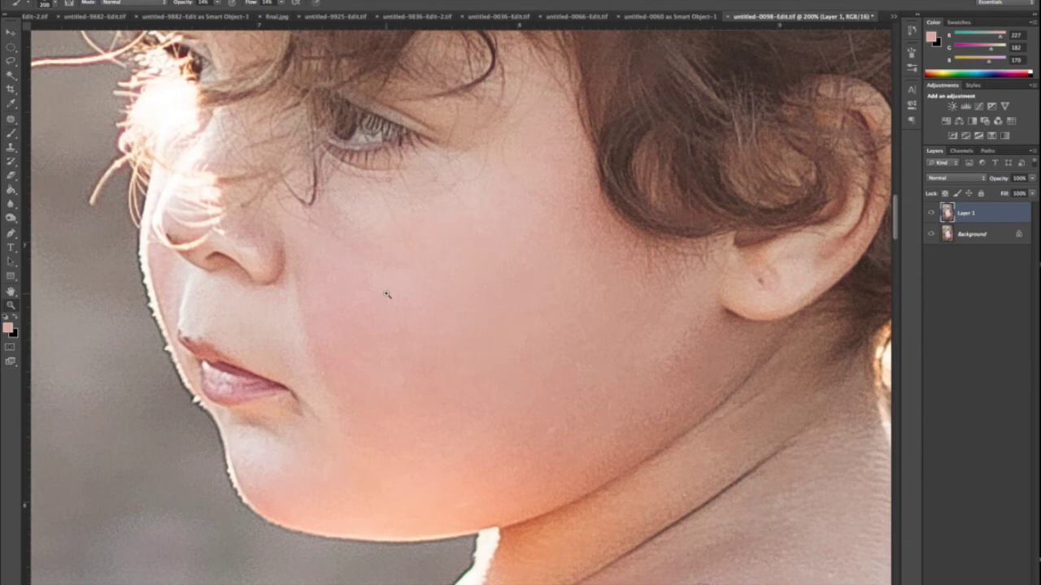
key(ctrl+minus)
key(ctrl+minus)
click(931, 214)
click(931, 215)
click(931, 214)
click(931, 214)
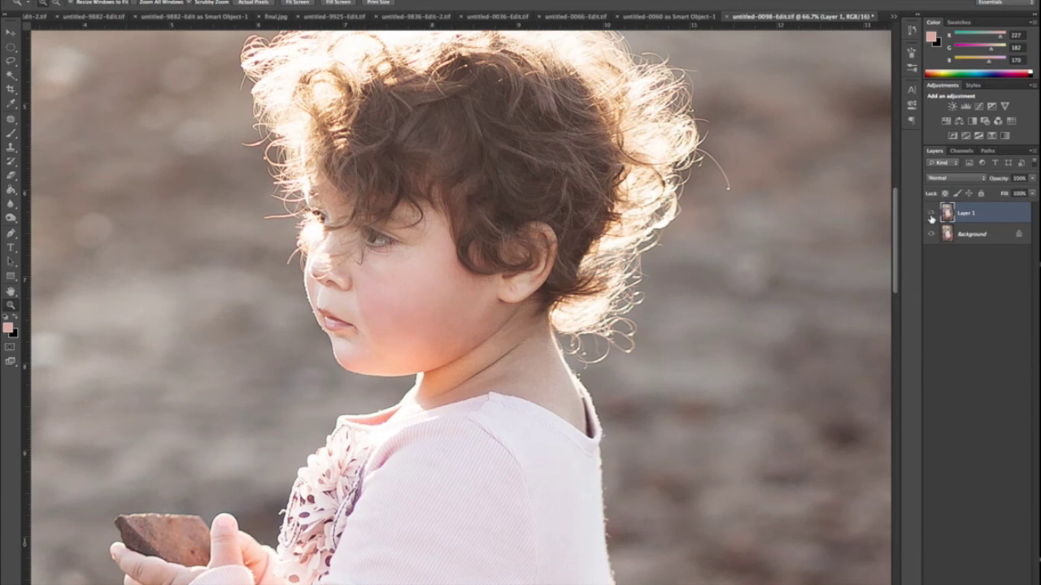
click(931, 214)
click(931, 214)
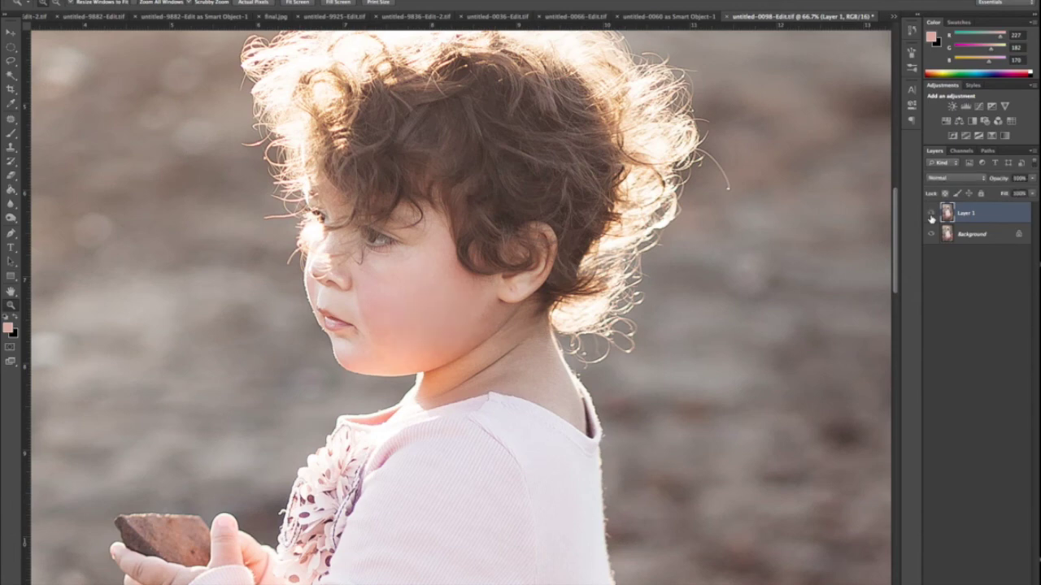
key(ctrl+shift+e)
key(ctrl+s)
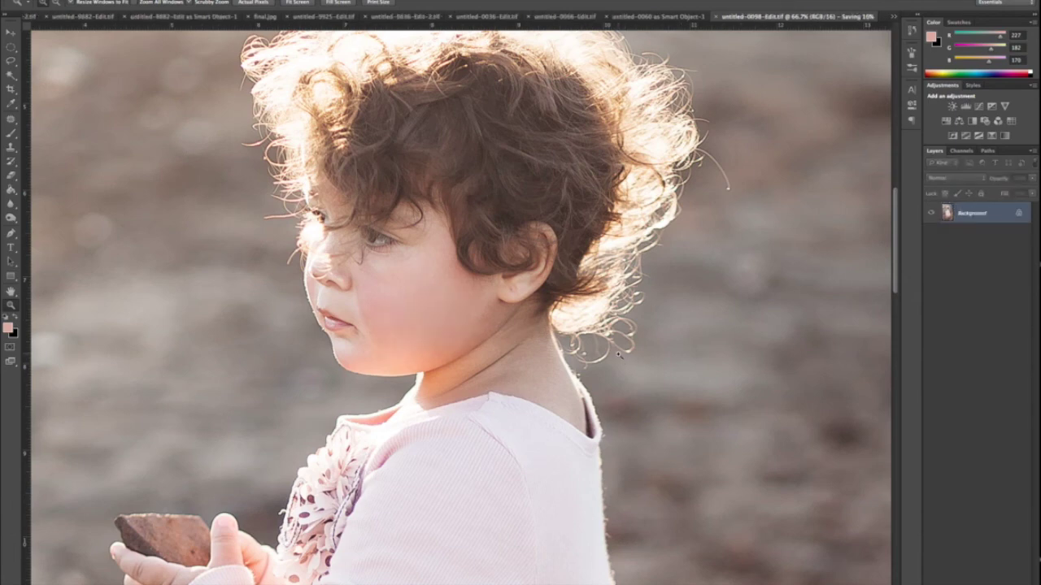
Step: Back in Lightroom, raise the sharpening Radius to 2.0 while previewing the grey mask
key(ctrl+Up)
click(774, 222)
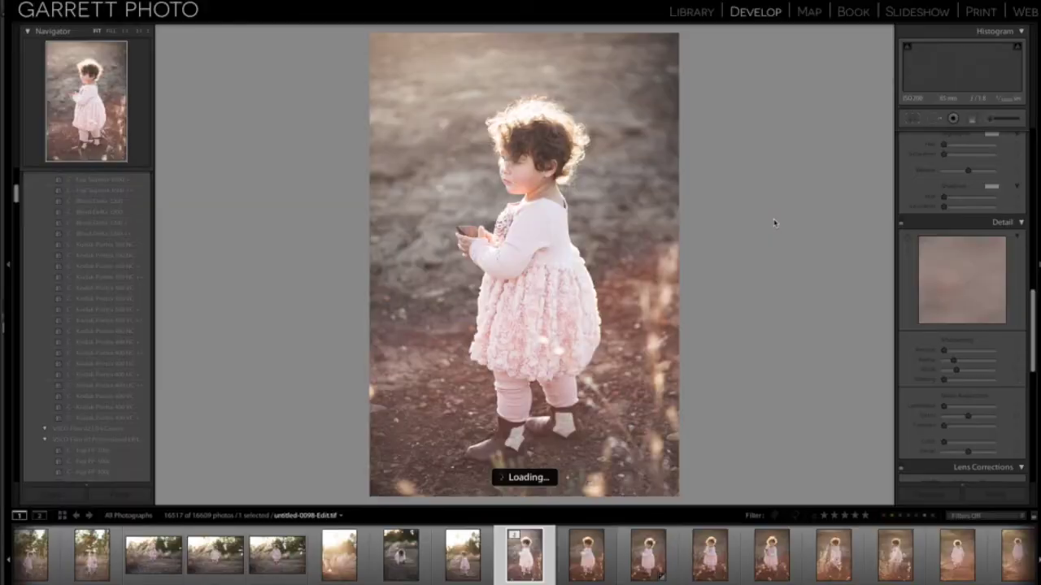
alt+click(966, 360)
drag(966, 360, 964, 381)
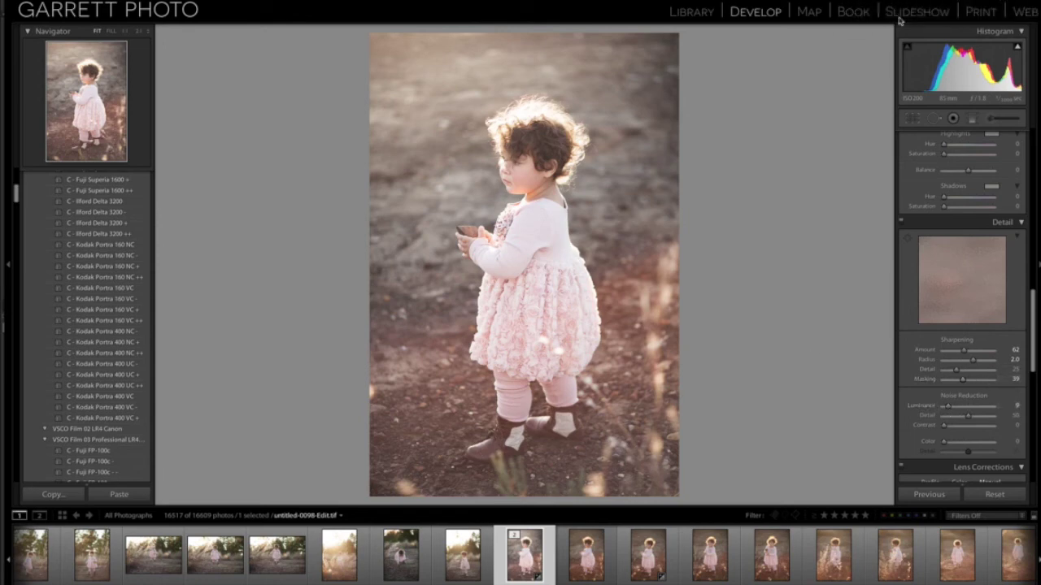
Step: Try the Kodak Portra 160 NC +, 160 NC -, 400 NC ++ and 160 VC - presets, undoing each
click(118, 267)
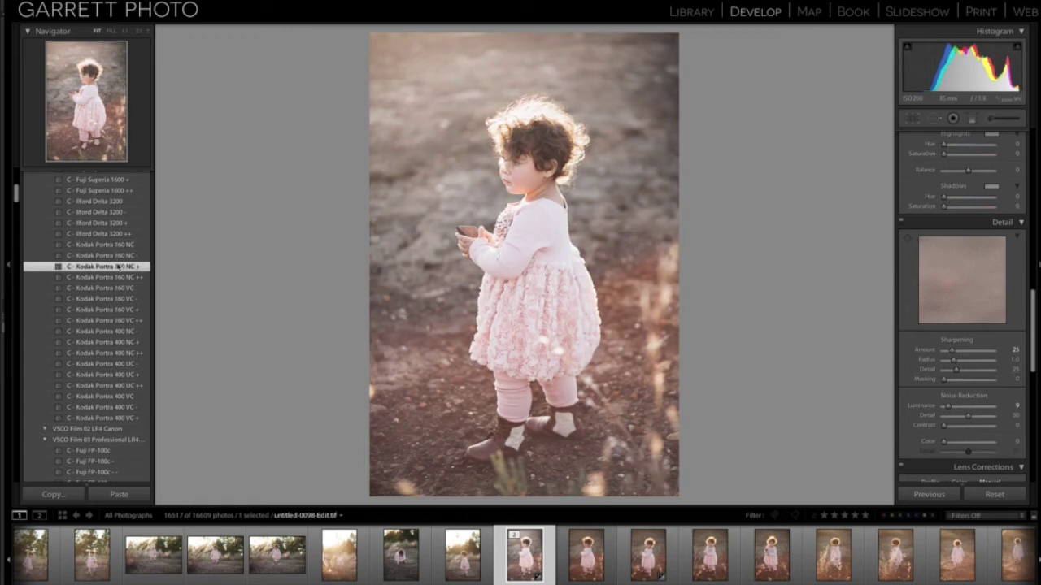
click(120, 257)
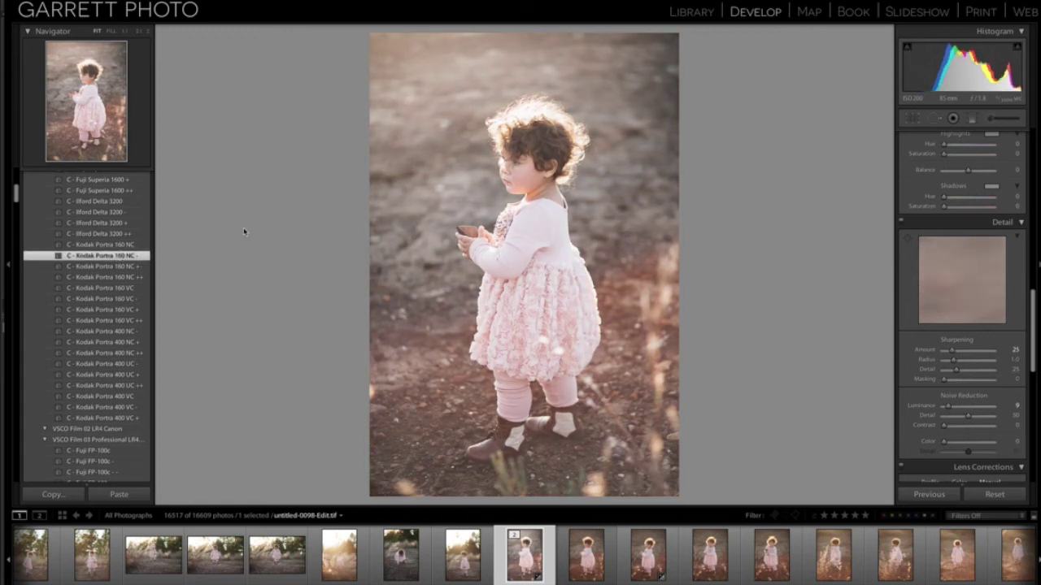
key(ctrl+z)
key(ctrl+z)
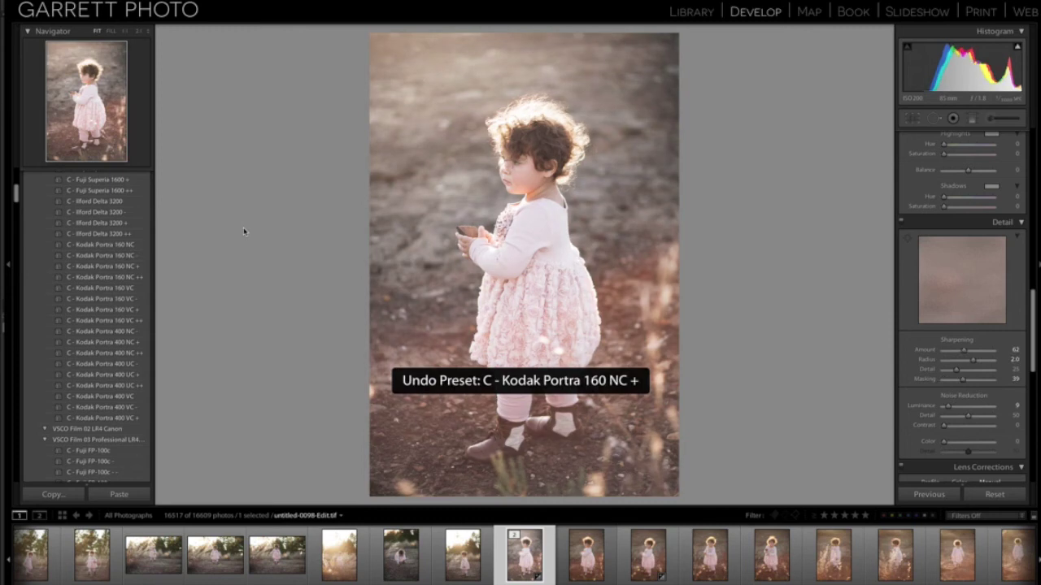
click(115, 354)
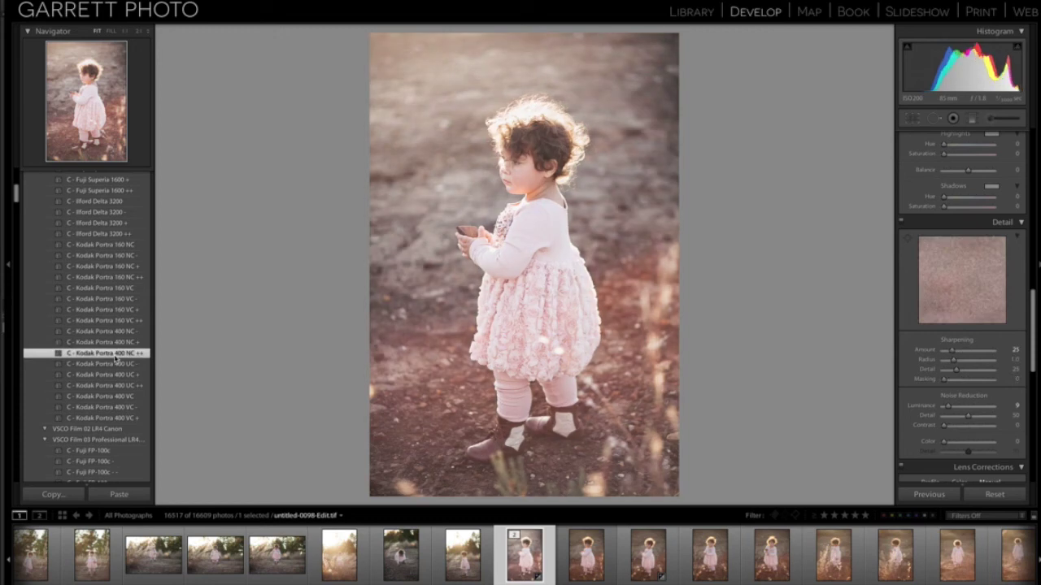
key(ctrl+z)
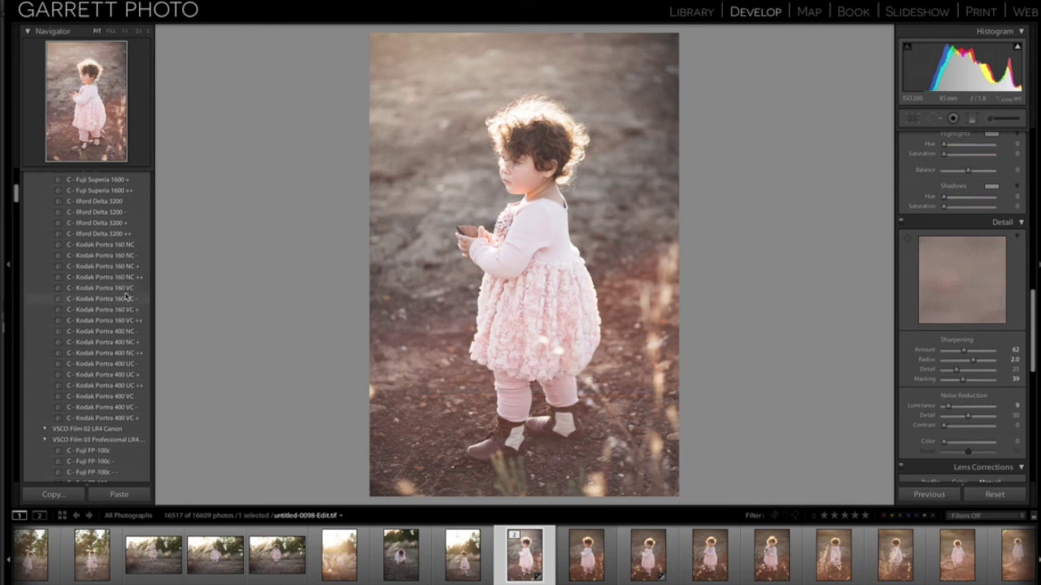
click(126, 299)
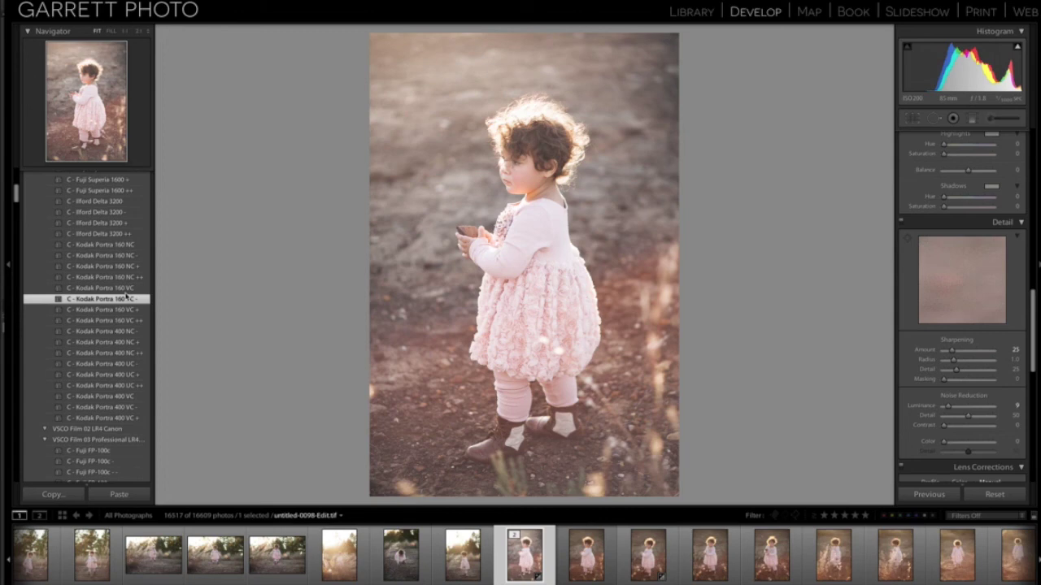
key(ctrl+z)
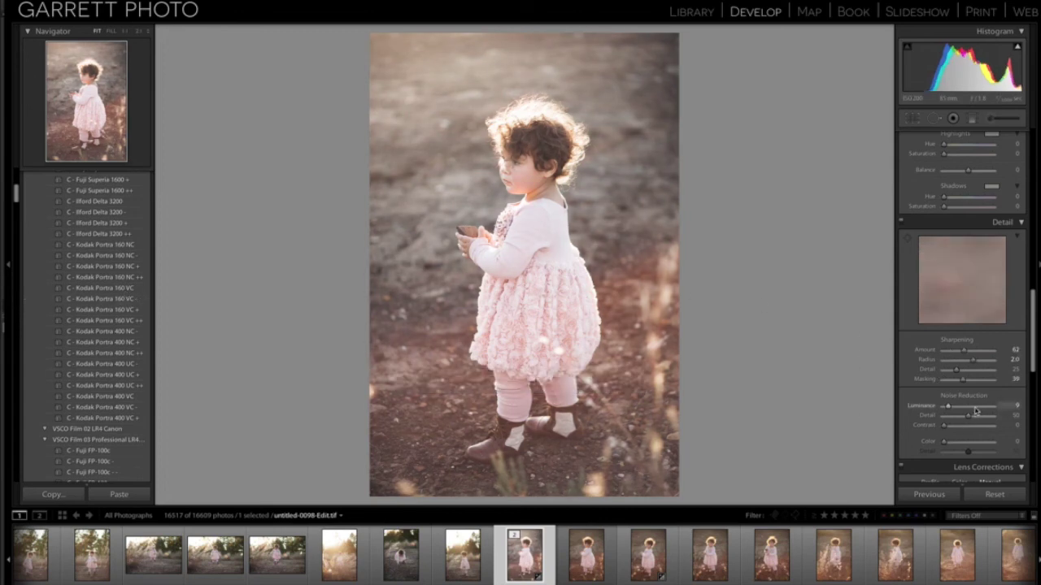
Step: Lift the tone curve's black point and add curve points to fade the shadows
scroll(976, 411, down, 5)
scroll(975, 411, up, 6)
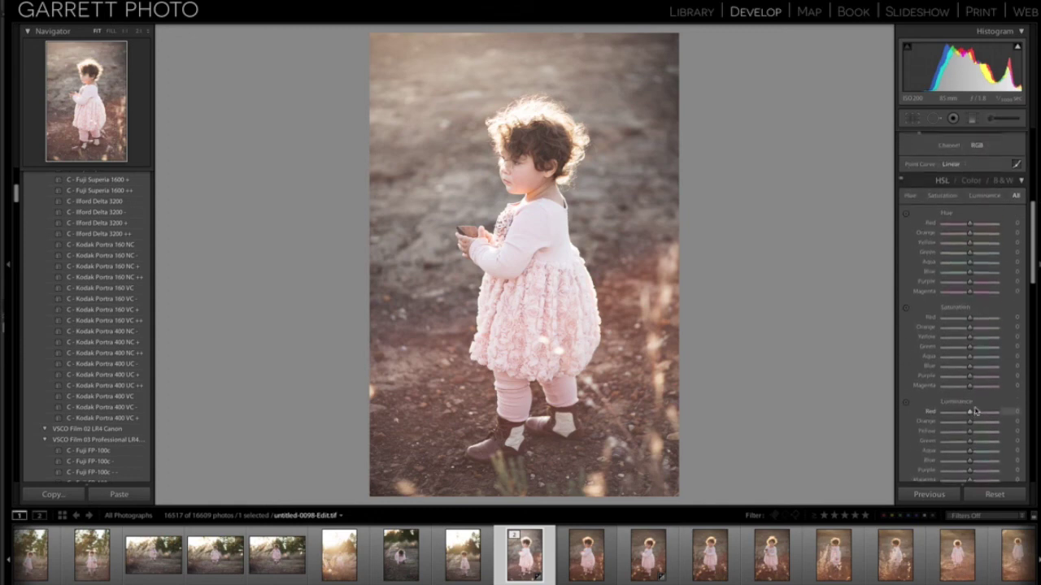
scroll(975, 412, up, 1)
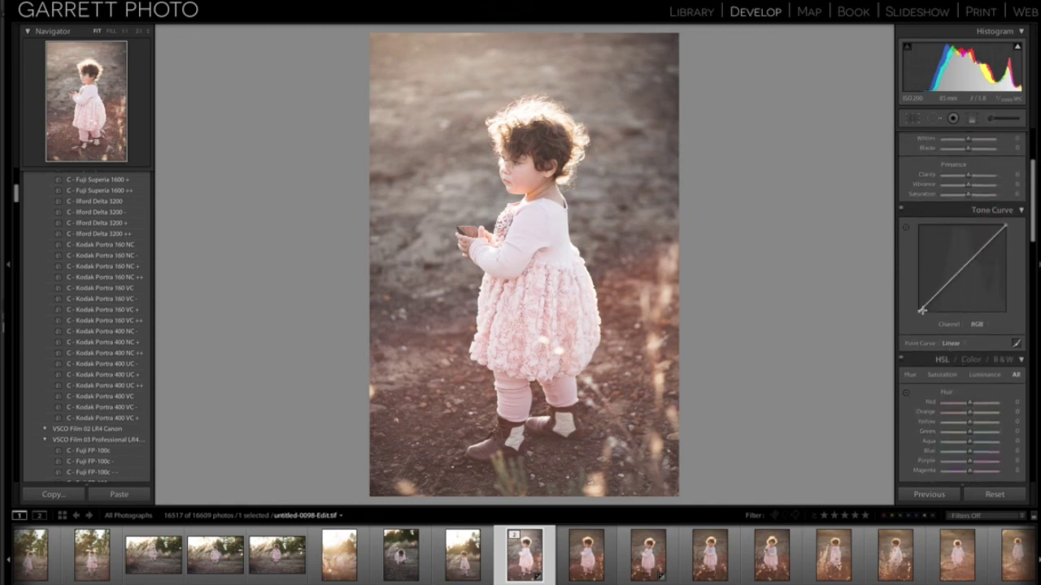
drag(918, 311, 931, 293)
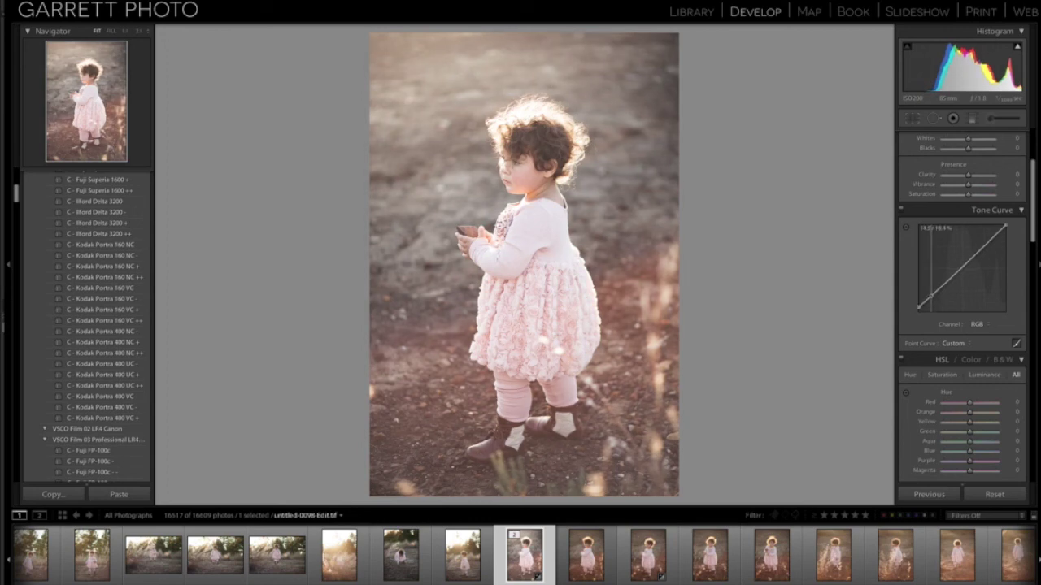
drag(982, 247, 982, 244)
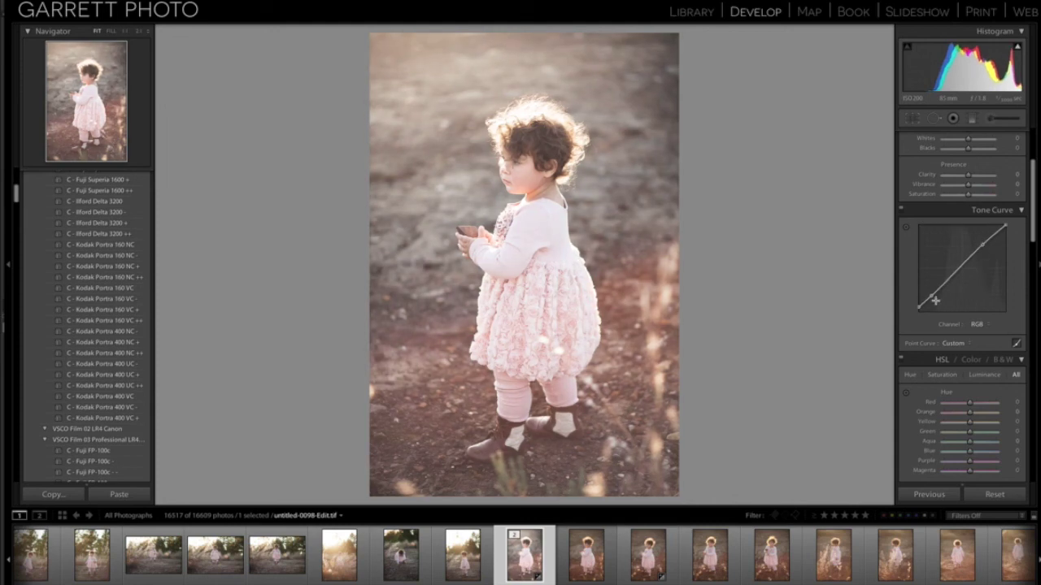
drag(931, 299, 933, 298)
key(backslash)
key(backslash)
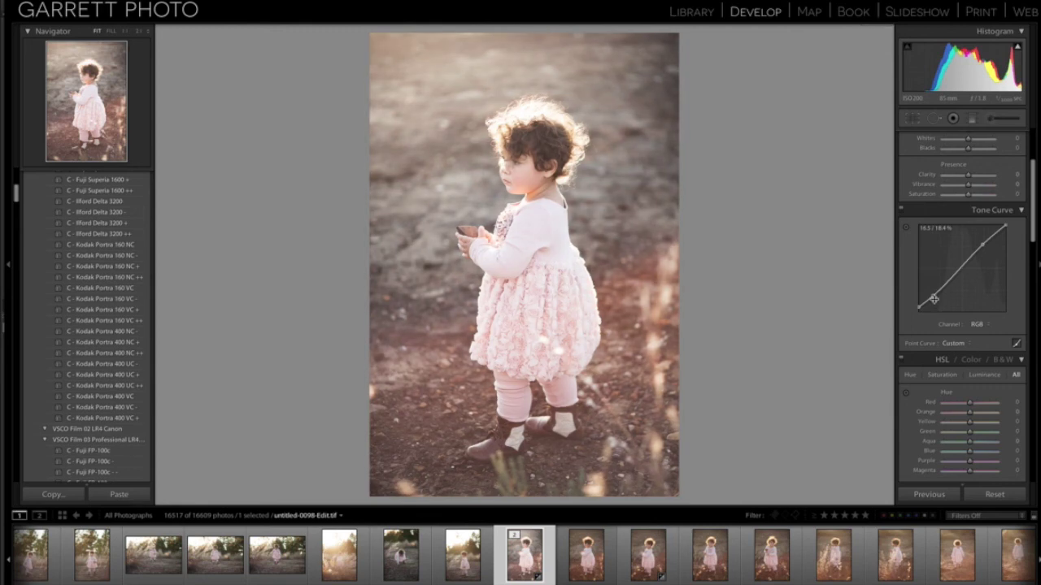
key(backslash)
key(backslash)
Step: Test Blacks at +31, reset them to 0, and add the neighbouring frame to the selection
scroll(943, 300, up, 5)
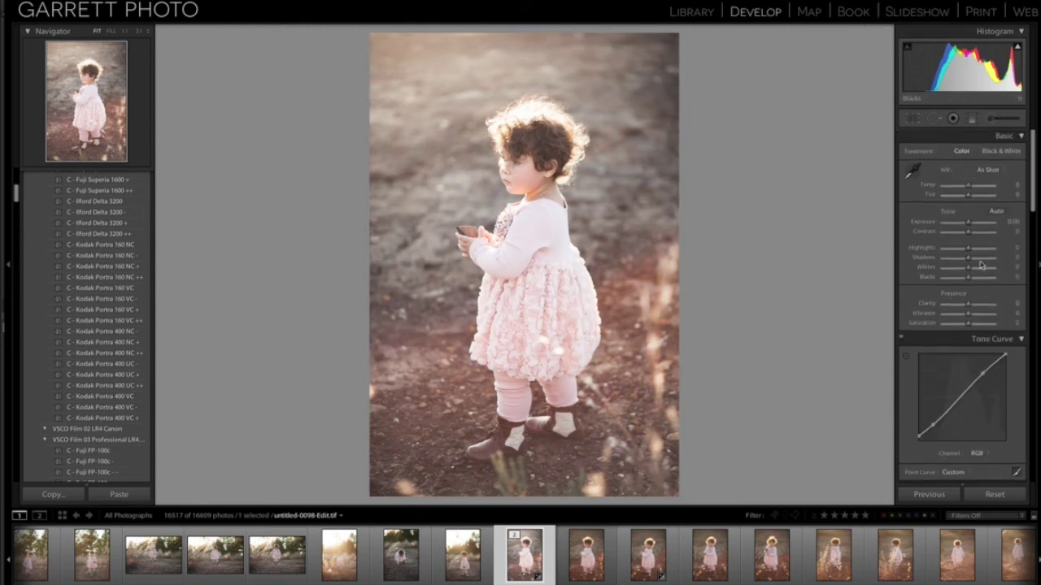
drag(966, 279, 977, 281)
double_click(977, 281)
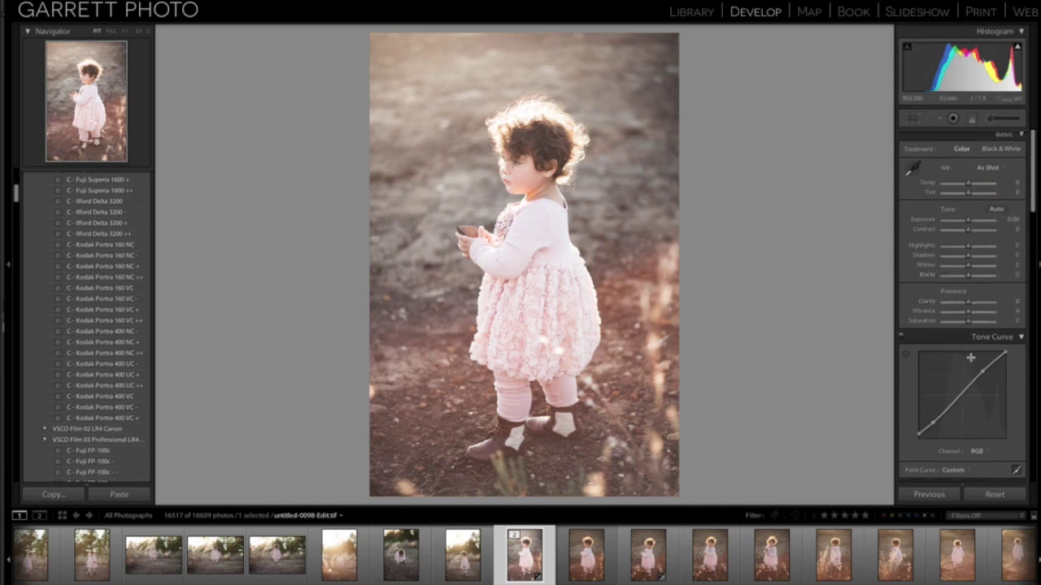
scroll(970, 350, down, 10)
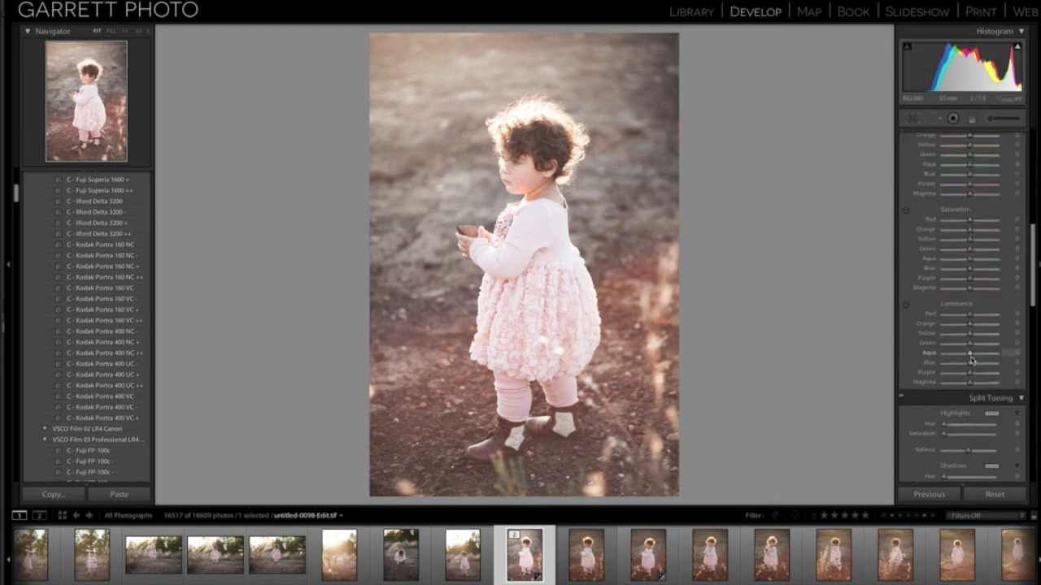
scroll(971, 360, down, 10)
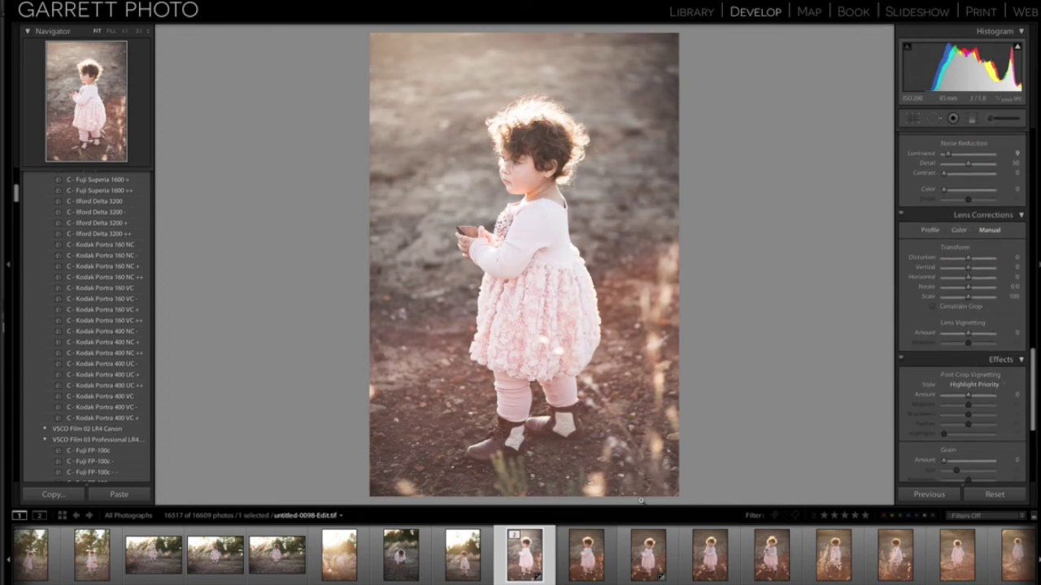
ctrl+click(587, 561)
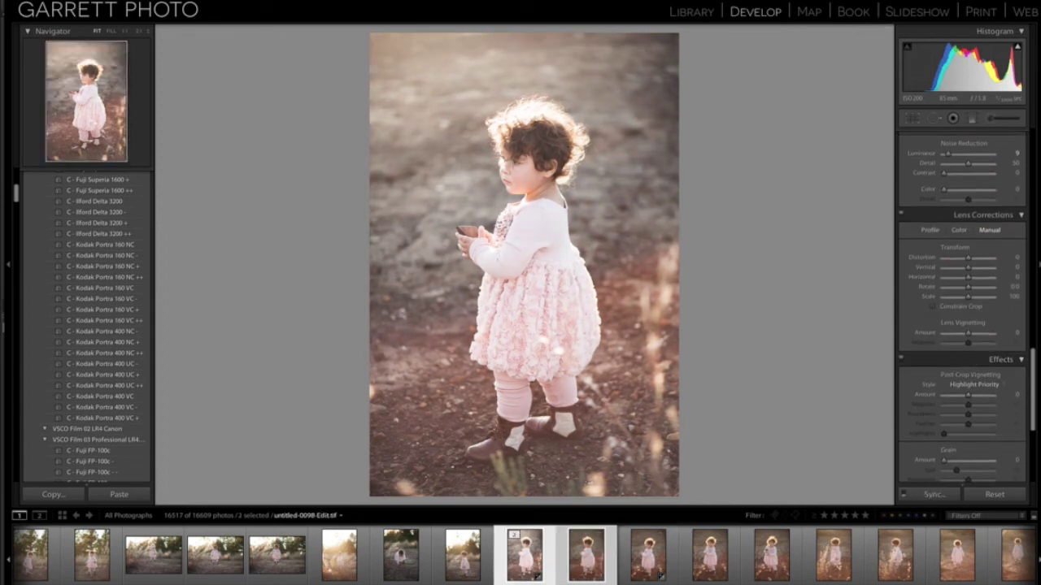
Step: Compare both frames side by side, zooming to 1:1 to pan across the face and cheek
click(283, 1)
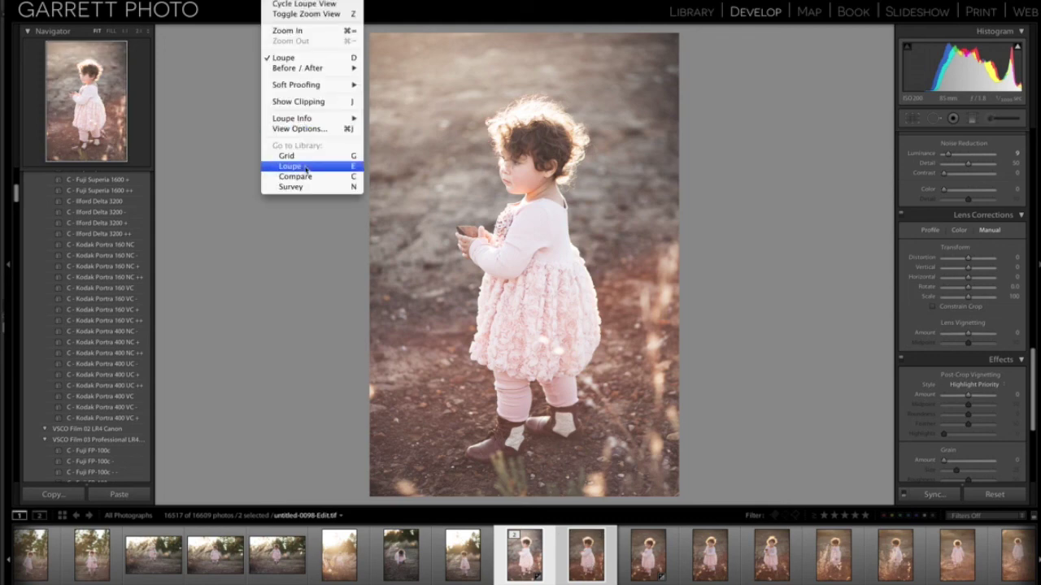
click(306, 177)
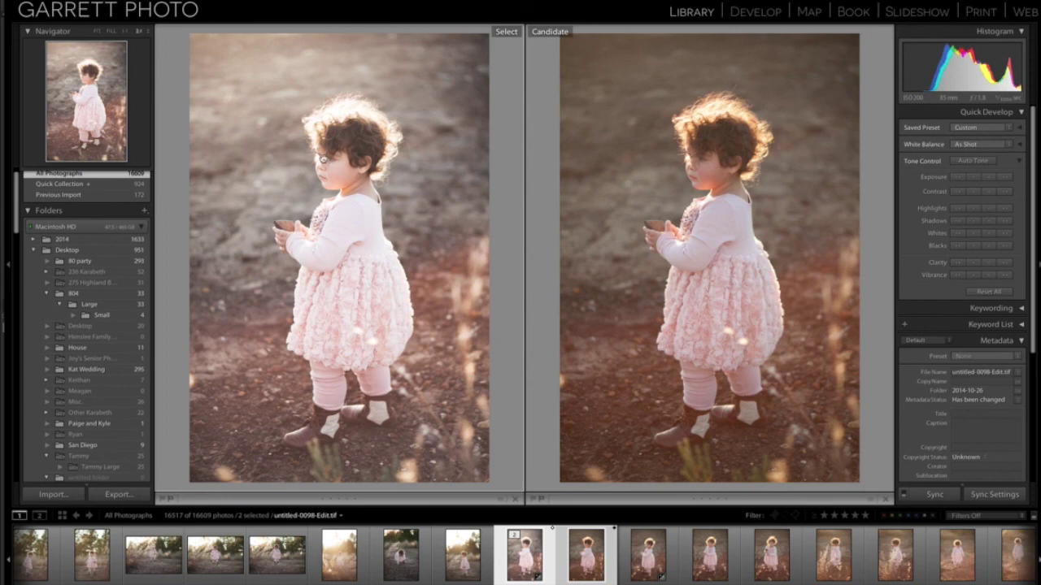
click(331, 167)
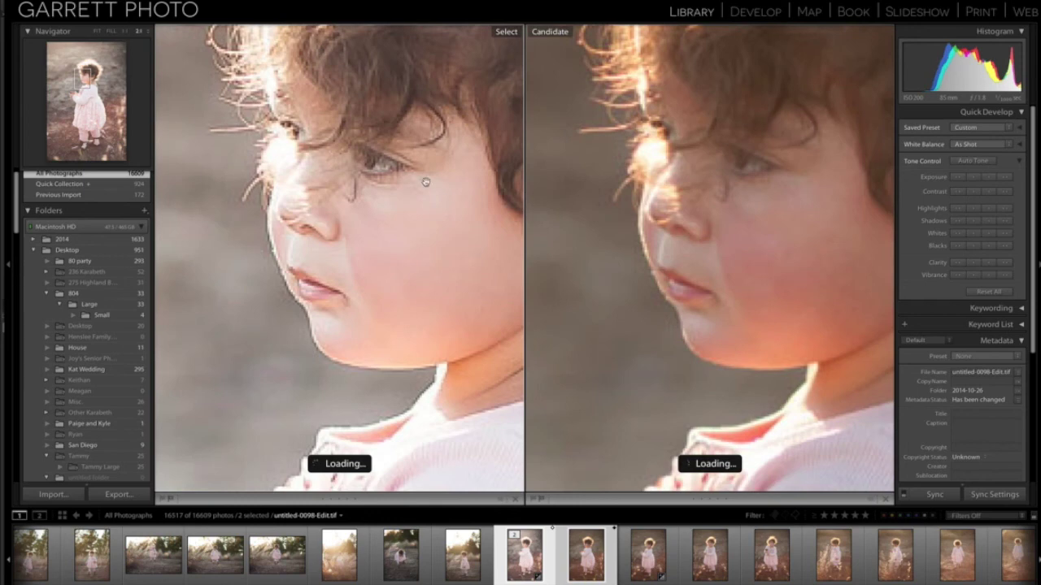
drag(426, 182, 368, 224)
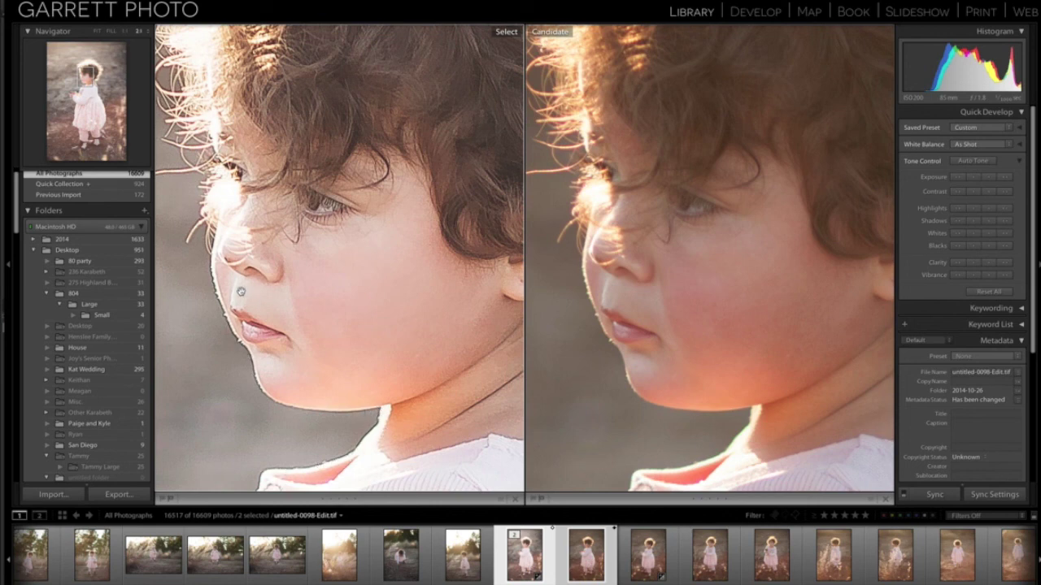
drag(326, 255, 336, 283)
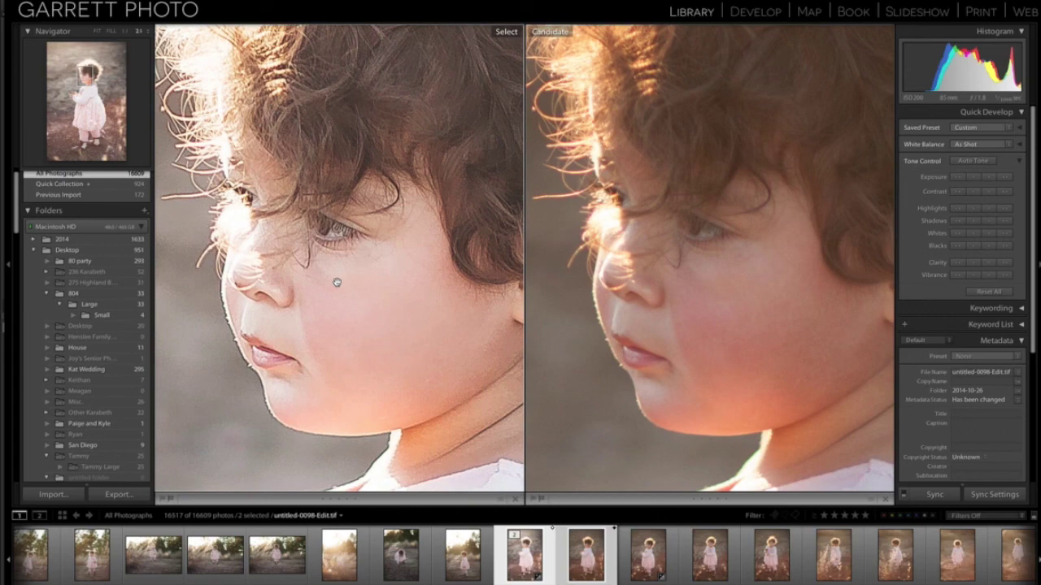
click(337, 283)
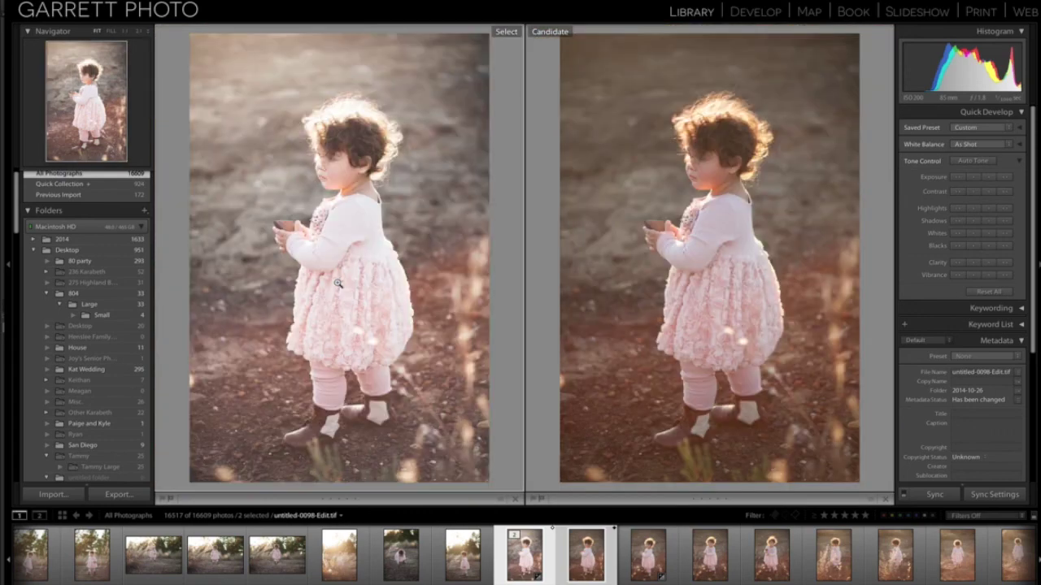